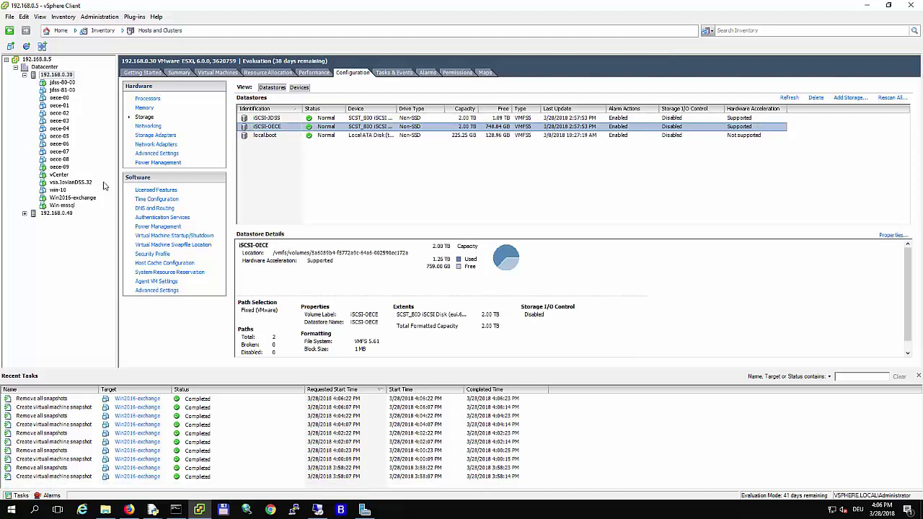
View the summary of the Win2016-exchange virtual machine, then expand host 192.168.0.40 and select vsa.JovianDSS.42
{"action": "left_click", "coordinate": [75, 204]}
{"action": "left_click", "coordinate": [75, 201]}
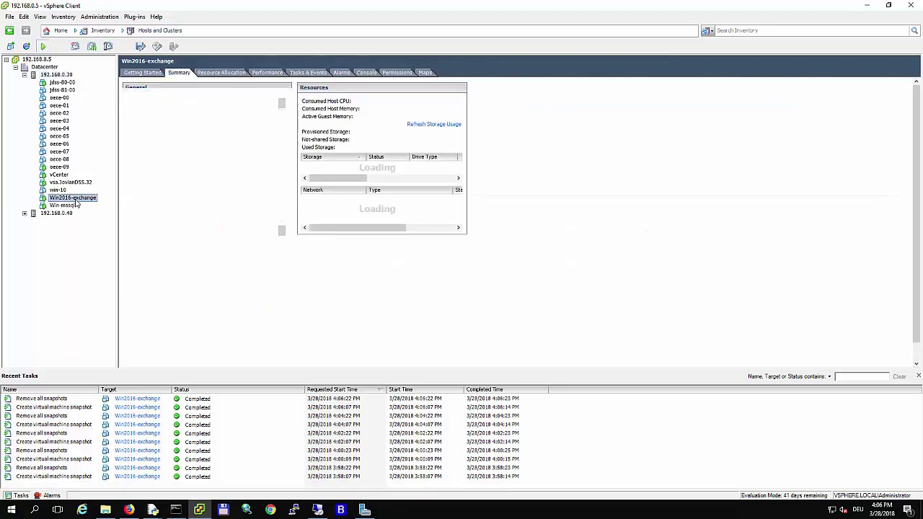
{"action": "left_click", "coordinate": [348, 169]}
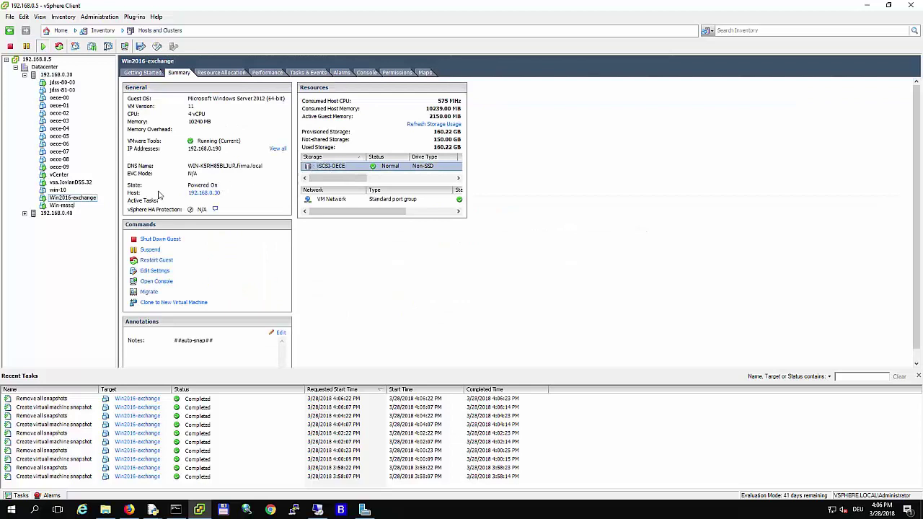
{"action": "left_click", "coordinate": [24, 215]}
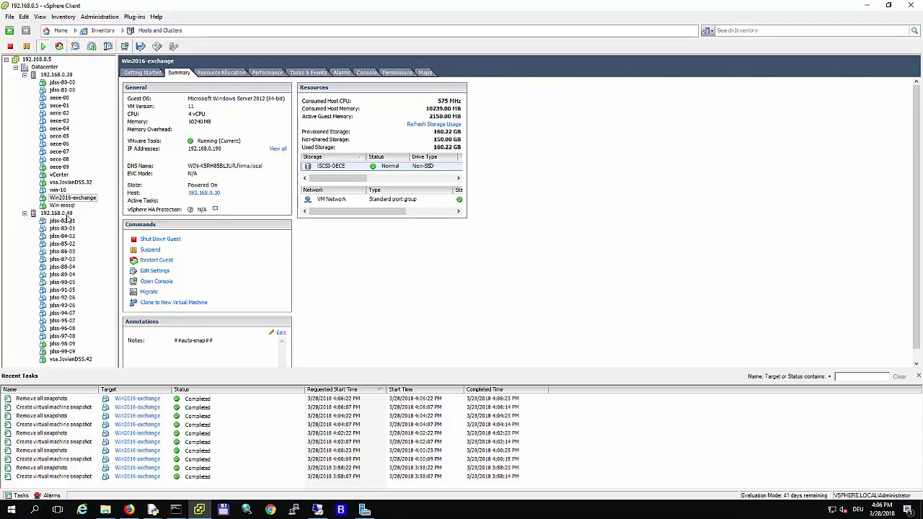
{"action": "left_click", "coordinate": [70, 362]}
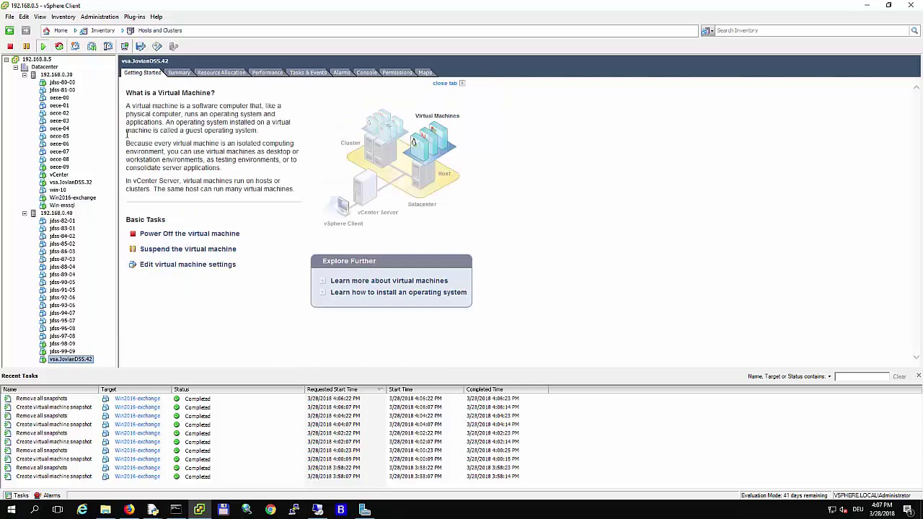
Switch to Firefox and view the JovianDSS web interfaces of node-32 and node-42
{"action": "left_click", "coordinate": [129, 510]}
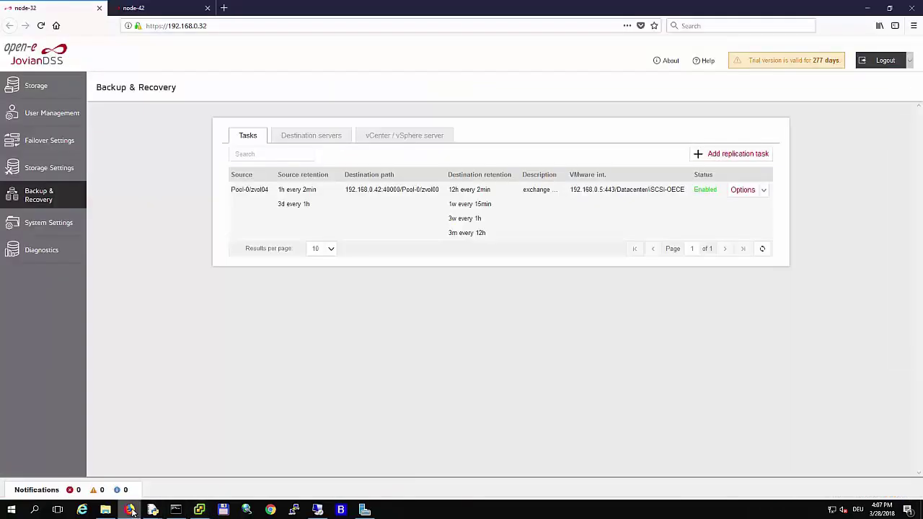
{"action": "left_click", "coordinate": [232, 28]}
{"action": "key", "text": "ctrl+a"}
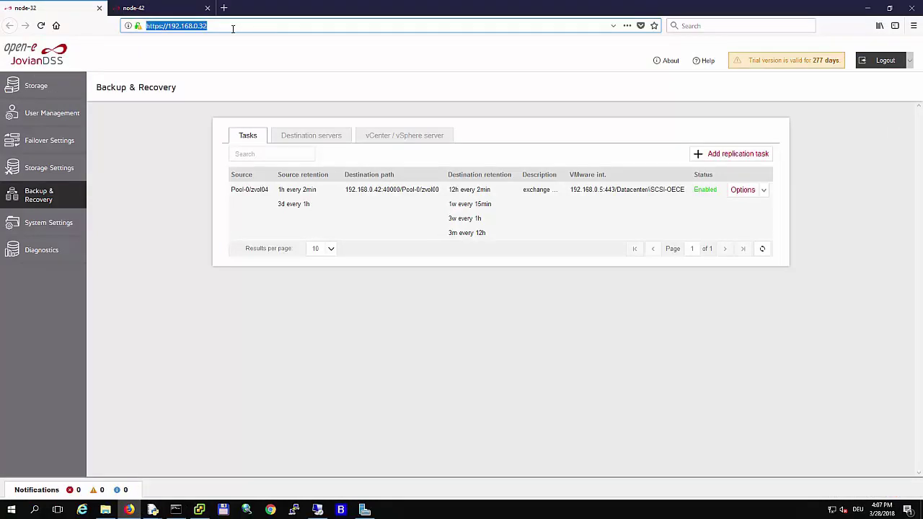
{"action": "left_click", "coordinate": [167, 9]}
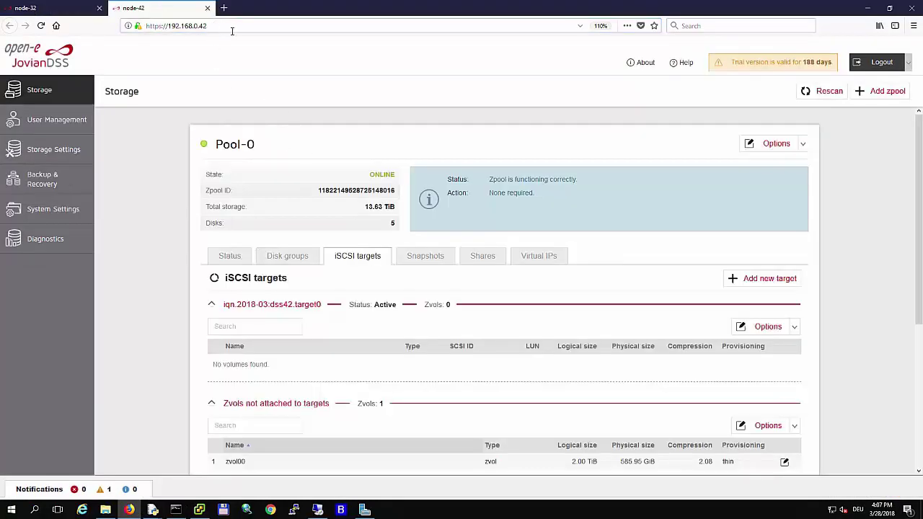
Edit the Pool-0/zvol04 backup task on node-32 so destination snapshots taken every 12 hours are kept for 6 months
{"action": "left_click", "coordinate": [50, 11]}
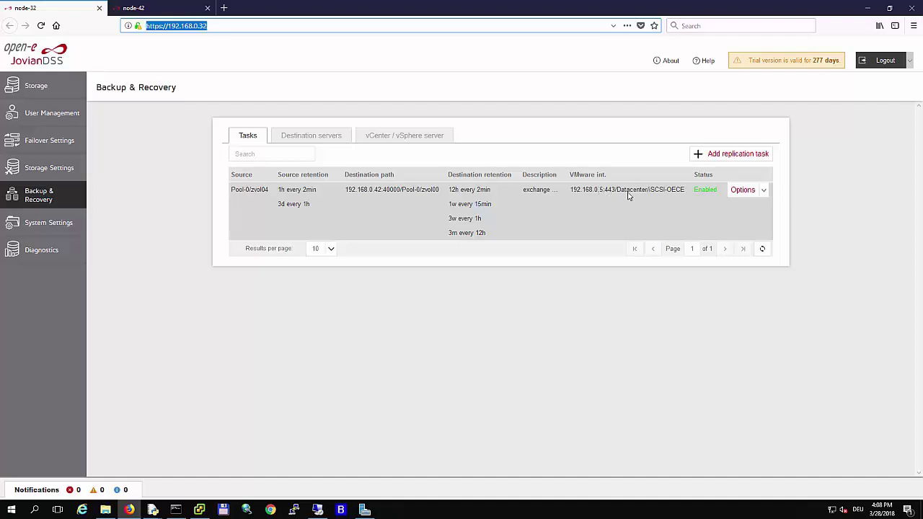
{"action": "left_click", "coordinate": [764, 191]}
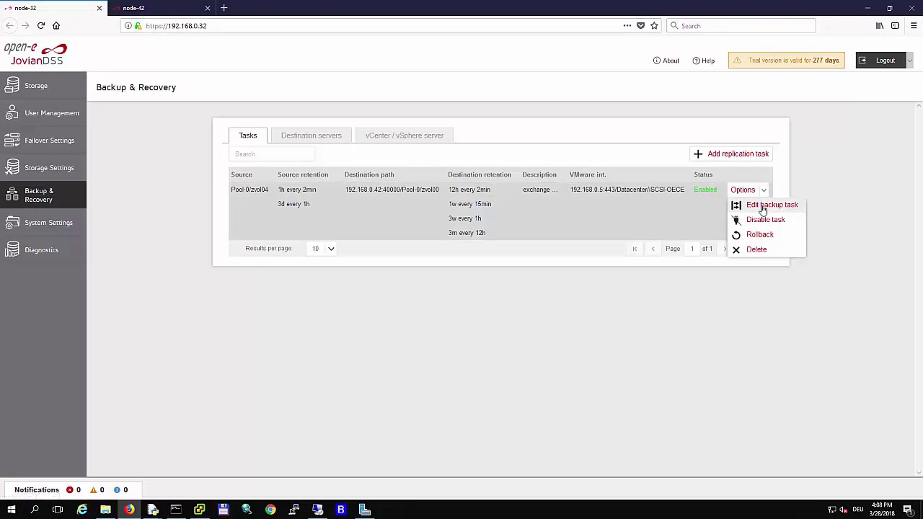
{"action": "left_click", "coordinate": [763, 208]}
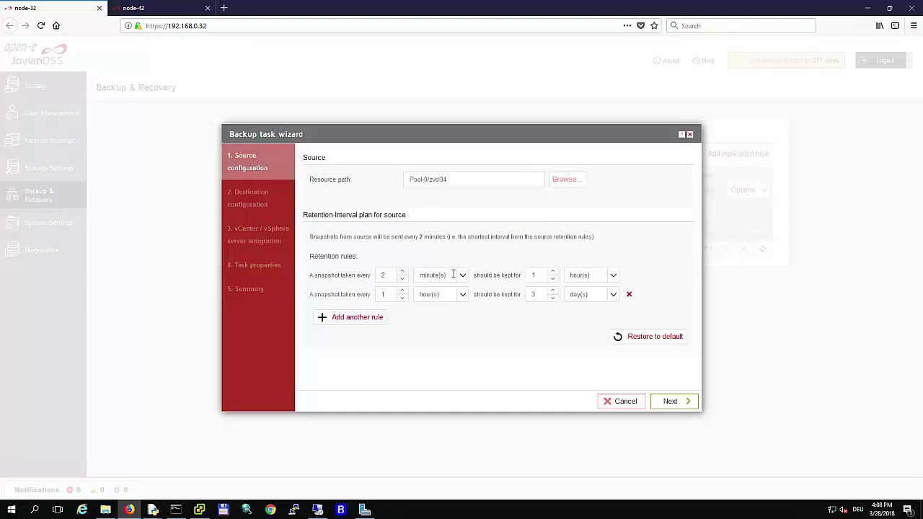
{"action": "left_click", "coordinate": [674, 403]}
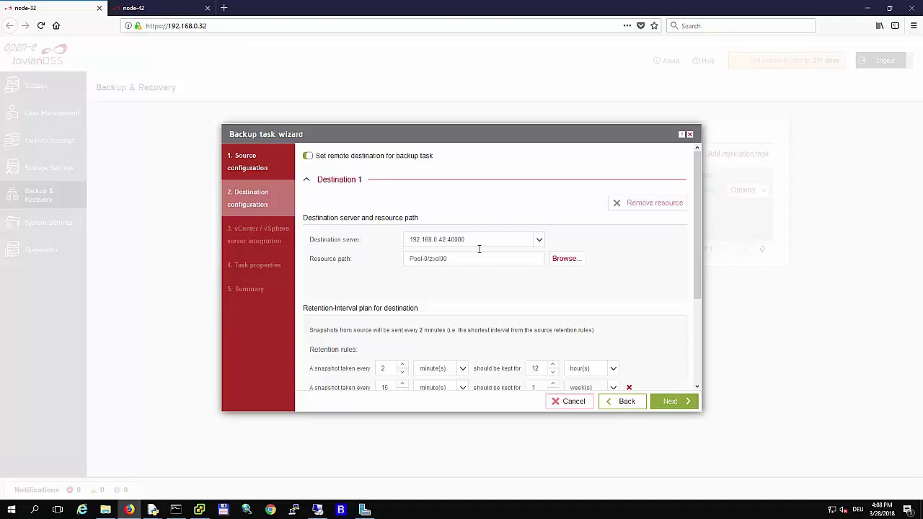
{"action": "scroll", "coordinate": [479, 256], "scroll_direction": "down", "scroll_amount": 3}
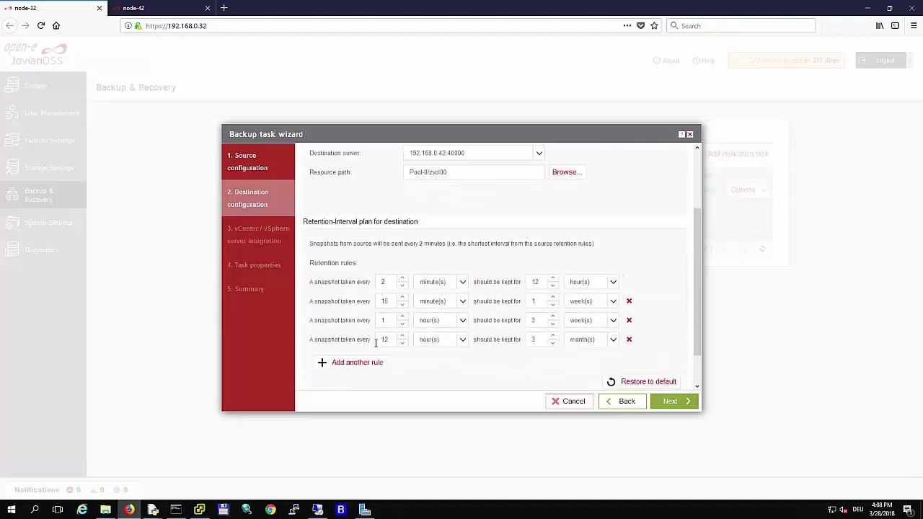
{"action": "left_click", "coordinate": [552, 337]}
{"action": "left_click", "coordinate": [552, 336]}
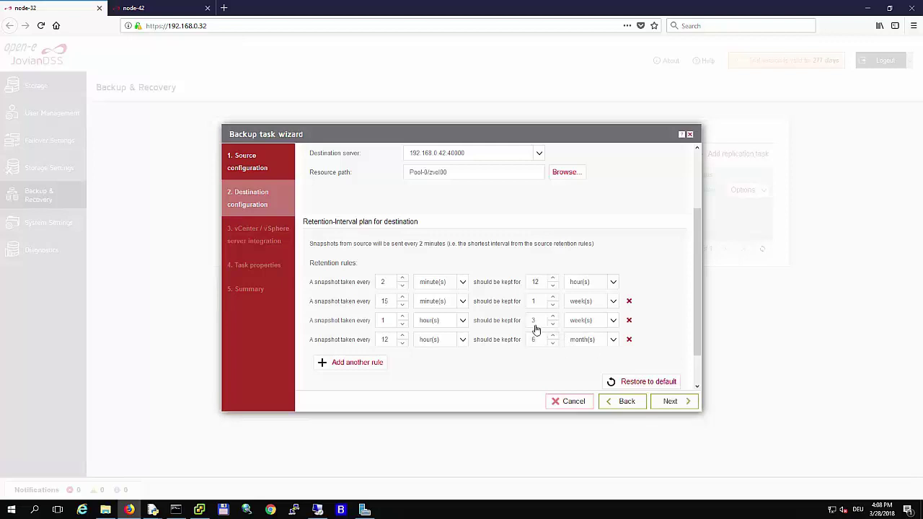
{"action": "left_click", "coordinate": [675, 404]}
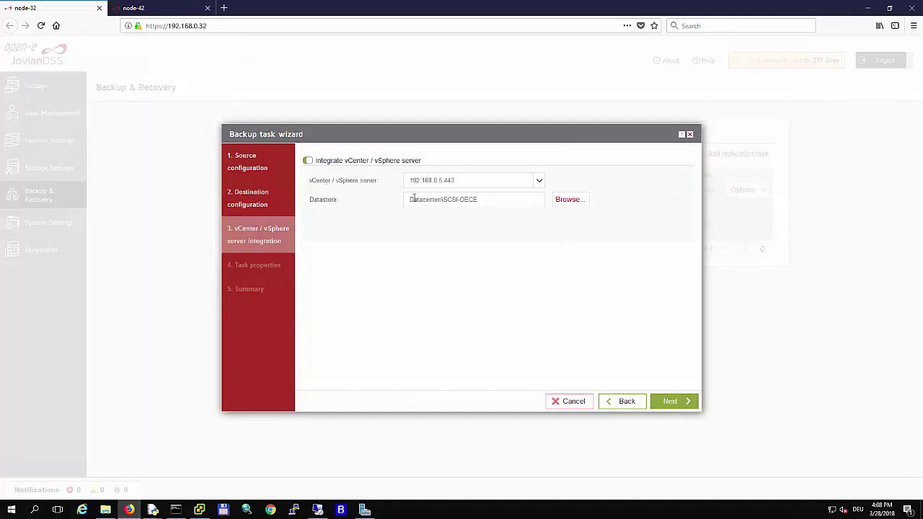
Review the selectable vCenter servers and datastores for the task's vSphere integration without changing the selection
{"action": "mouse_move", "coordinate": [453, 181]}
{"action": "left_mouse_down"}
{"action": "mouse_move", "coordinate": [387, 186]}
{"action": "mouse_move", "coordinate": [447, 192]}
{"action": "mouse_move", "coordinate": [458, 183]}
{"action": "left_mouse_up"}
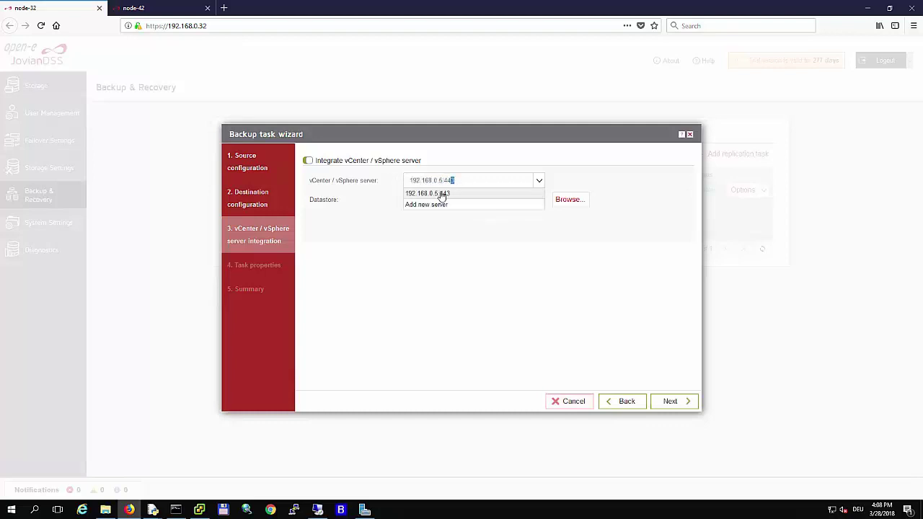
{"action": "left_click", "coordinate": [471, 182]}
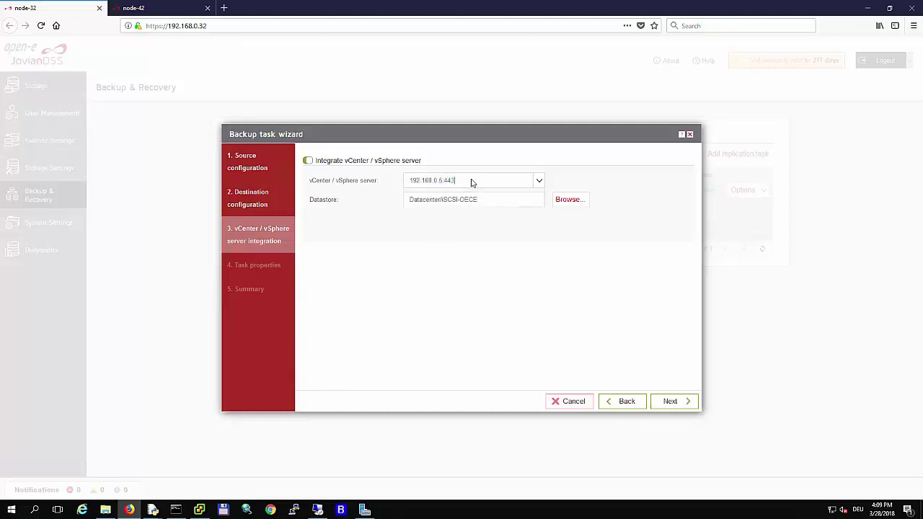
{"action": "left_click", "coordinate": [574, 208]}
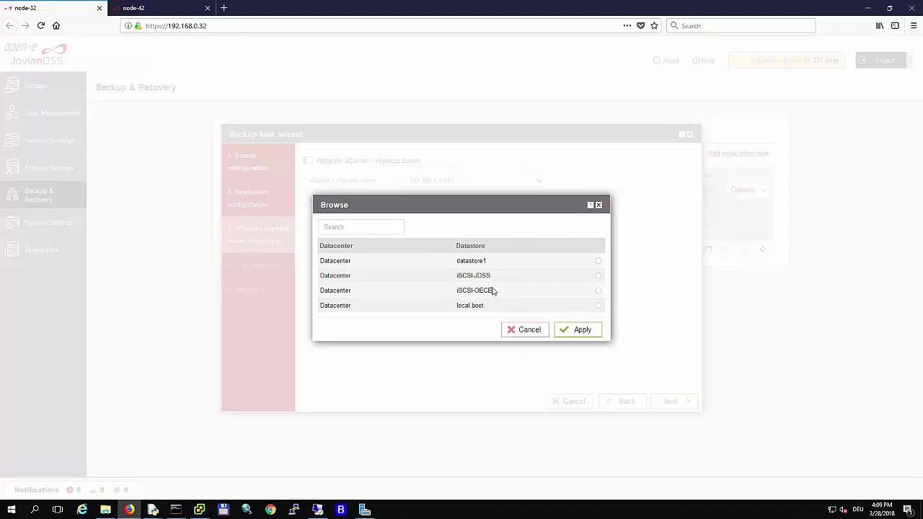
{"action": "left_click", "coordinate": [510, 329]}
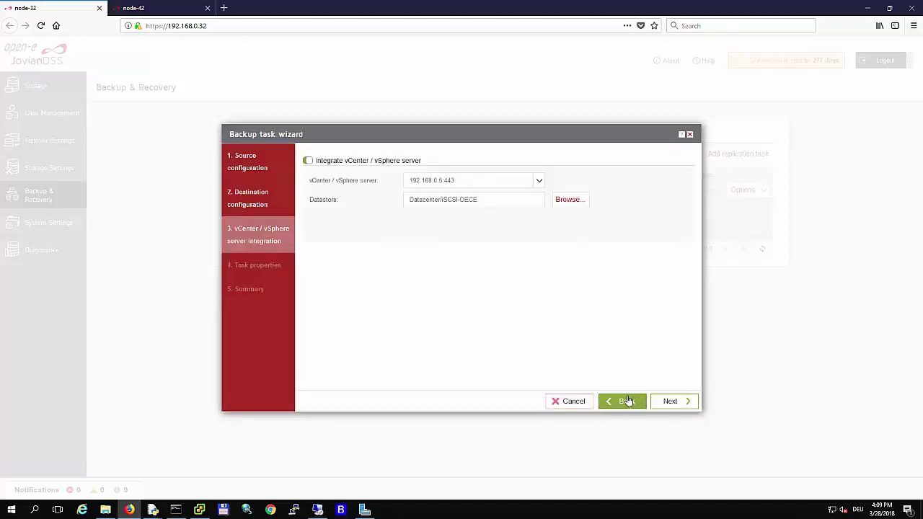
Go through the remaining task properties and summary, and apply the edited backup task
{"action": "left_click", "coordinate": [673, 403]}
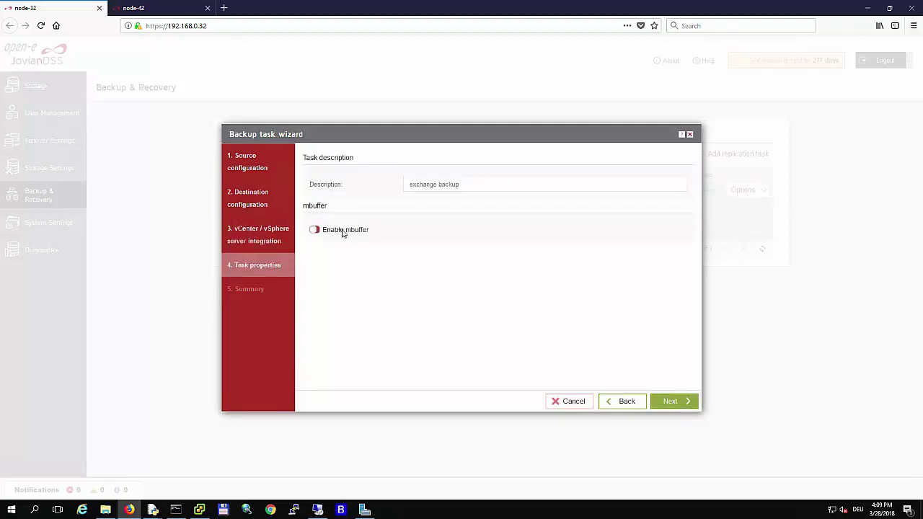
{"action": "left_click", "coordinate": [672, 402]}
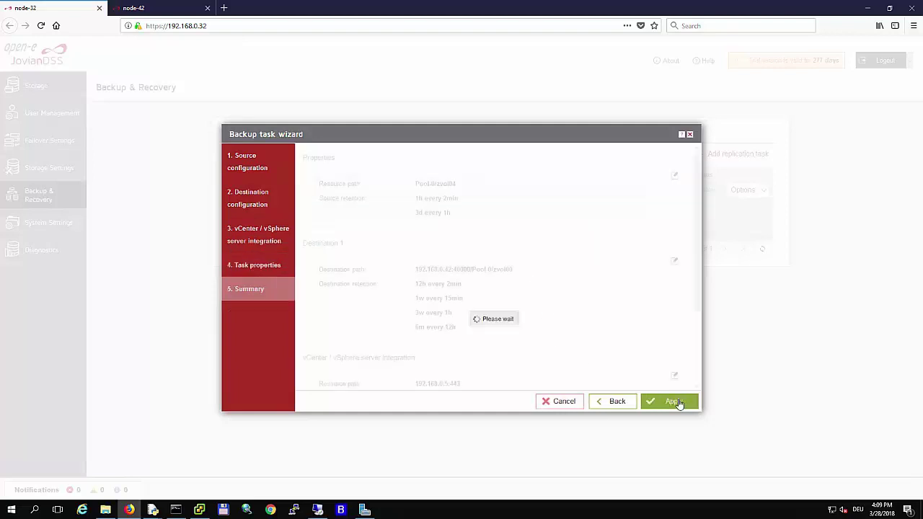
{"action": "left_click", "coordinate": [674, 401]}
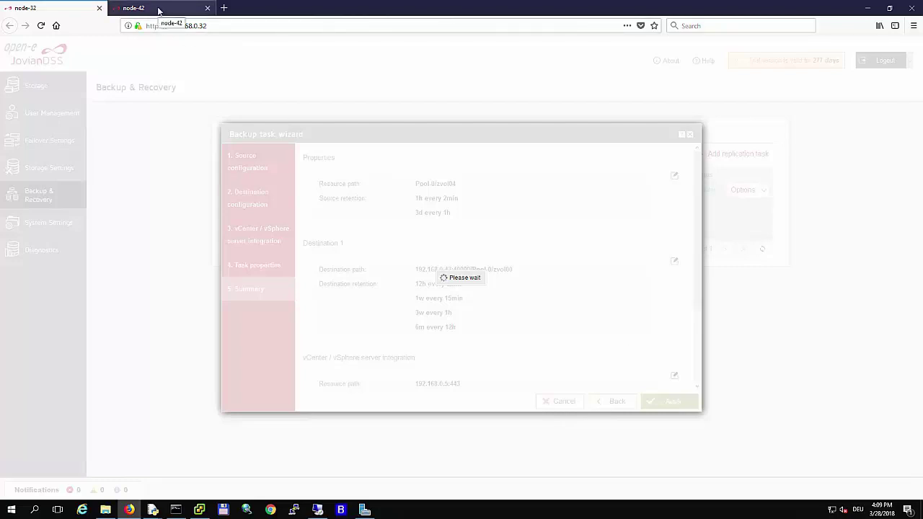
Examine the iSCSI targets and unattached zvols of Pool-0 on node-42
{"action": "mouse_move", "coordinate": [199, 510]}
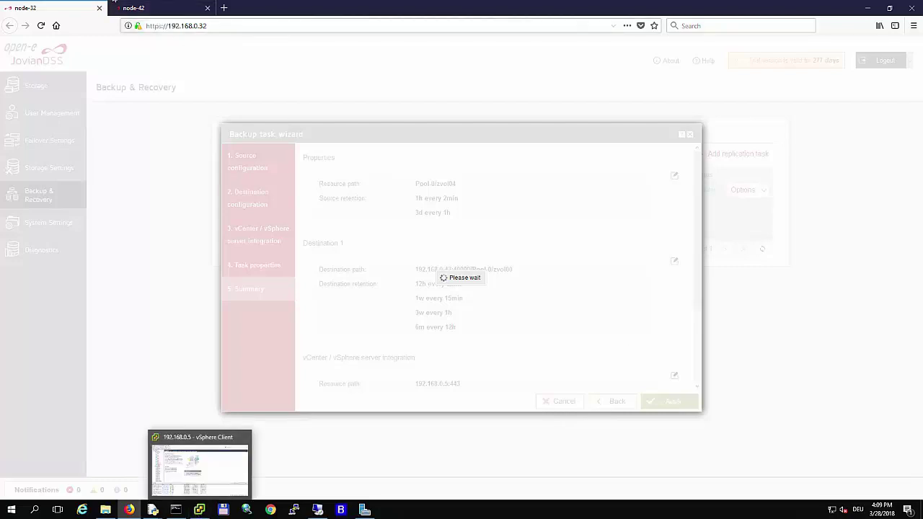
{"action": "left_click", "coordinate": [115, 5]}
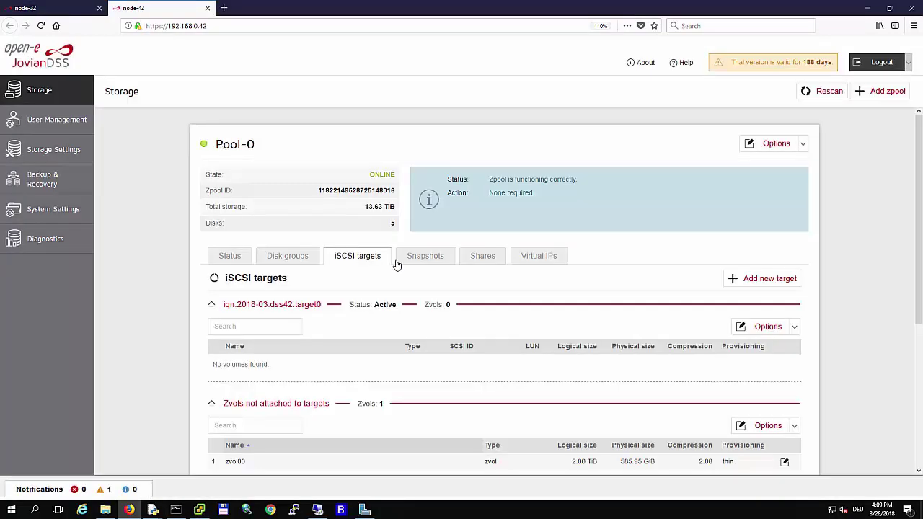
{"action": "scroll", "coordinate": [420, 262], "scroll_direction": "down", "scroll_amount": 1}
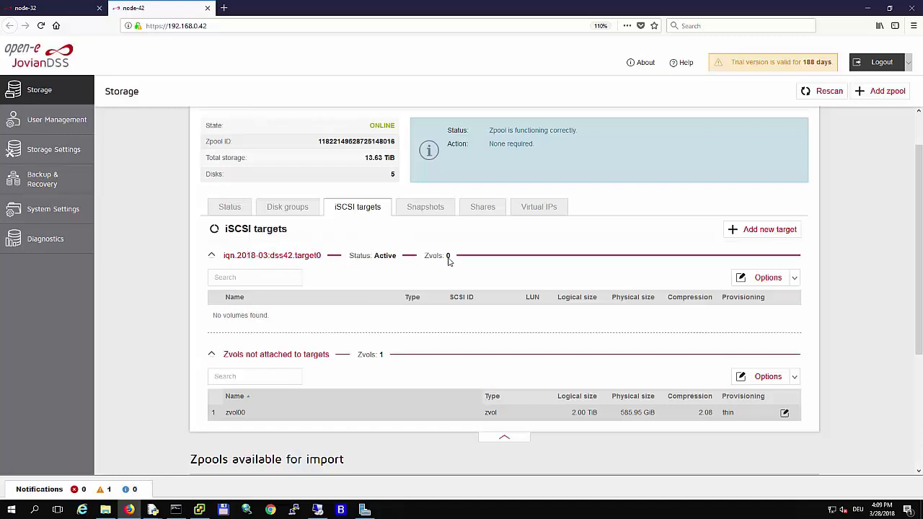
{"action": "left_click", "coordinate": [212, 355]}
{"action": "left_click", "coordinate": [211, 355]}
{"action": "scroll", "coordinate": [233, 190], "scroll_direction": "up", "scroll_amount": 1}
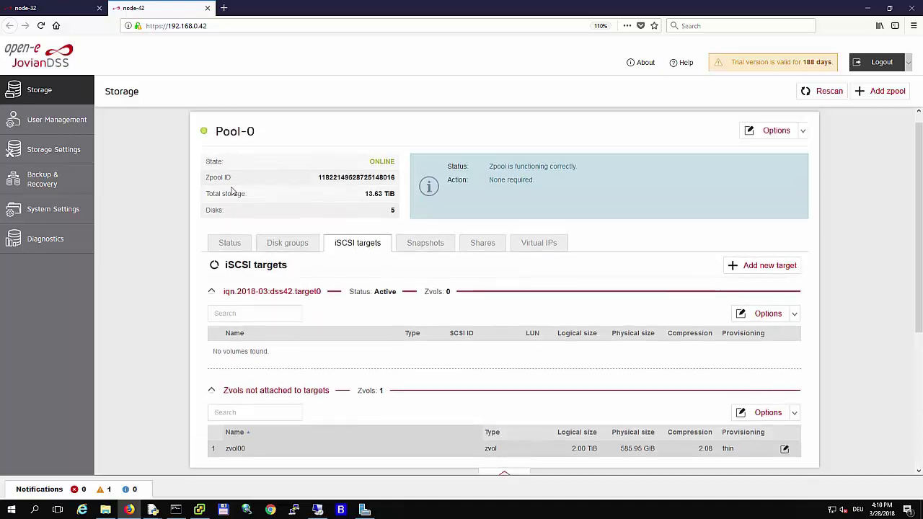
{"action": "scroll", "coordinate": [238, 181], "scroll_direction": "up", "scroll_amount": 1}
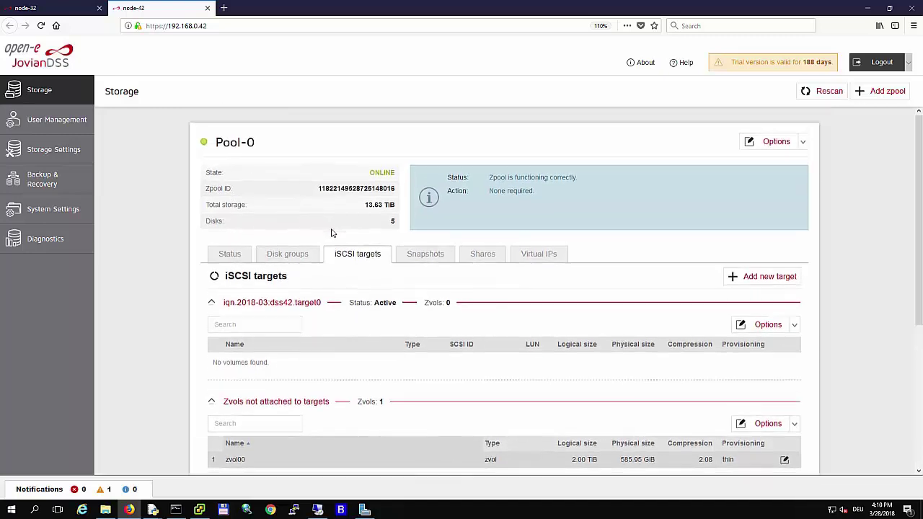
Expand the zvol00 snapshots of Pool-0 on node-42 and review the list down to the newest autosnap
{"action": "scroll", "coordinate": [332, 233], "scroll_direction": "down", "scroll_amount": 1}
{"action": "left_click", "coordinate": [416, 214]}
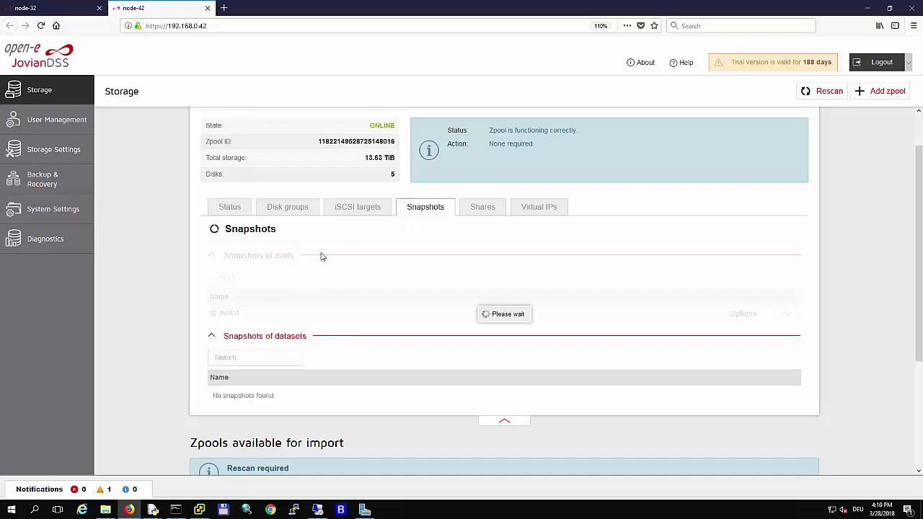
{"action": "left_click", "coordinate": [213, 315]}
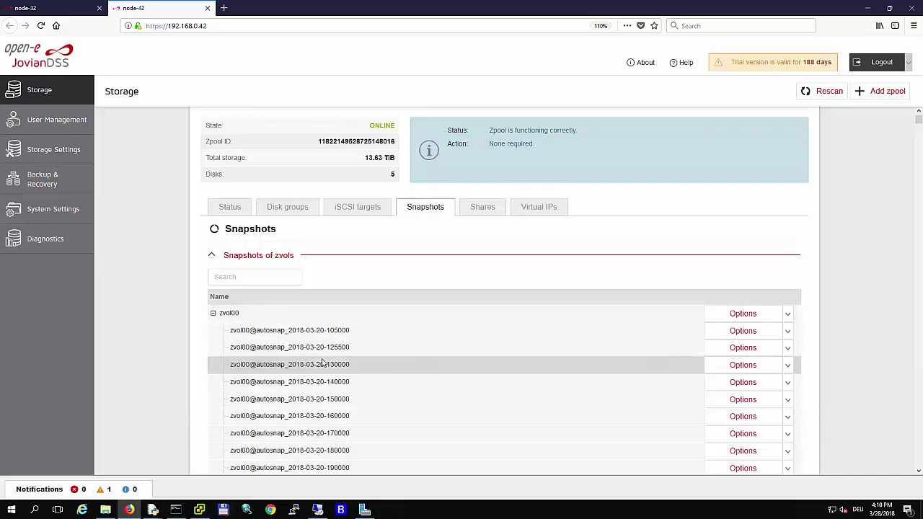
{"action": "key", "text": "End"}
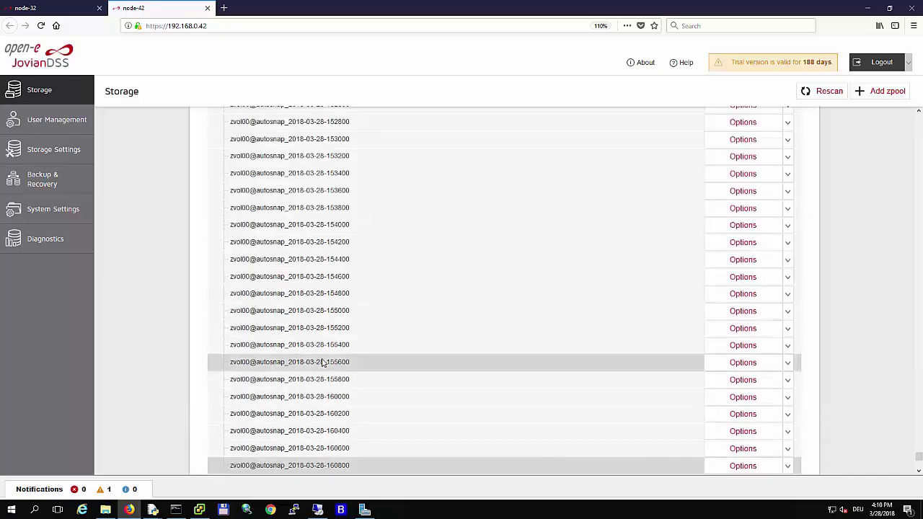
{"action": "scroll", "coordinate": [323, 363], "scroll_direction": "down", "scroll_amount": 1}
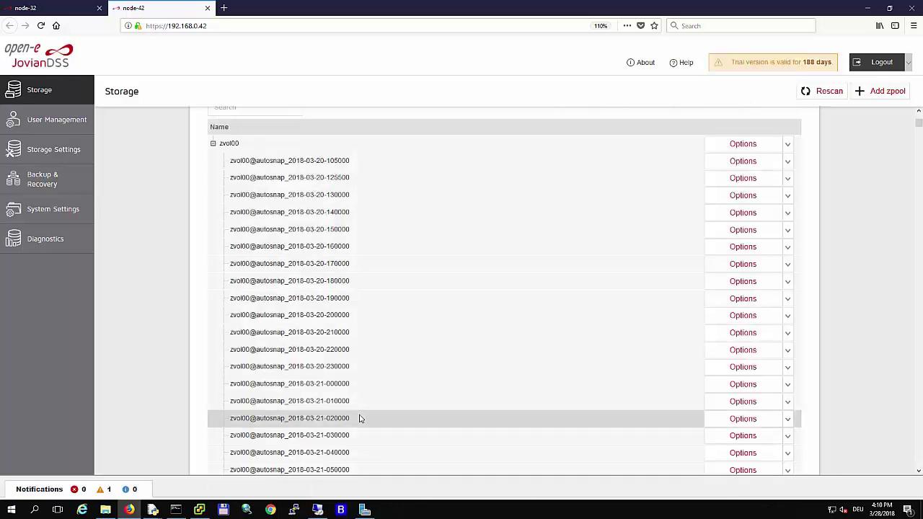
{"action": "scroll", "coordinate": [354, 414], "scroll_direction": "down", "scroll_amount": 1}
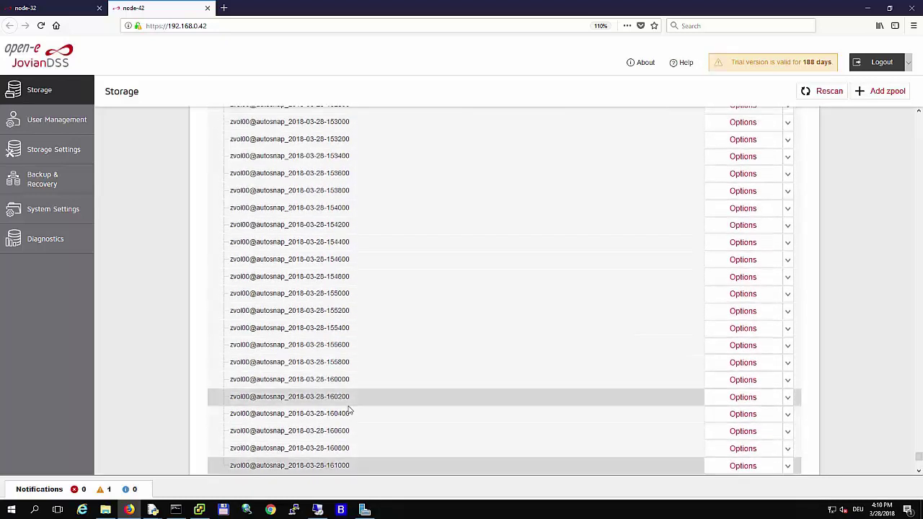
{"action": "scroll", "coordinate": [340, 411], "scroll_direction": "down", "scroll_amount": 10}
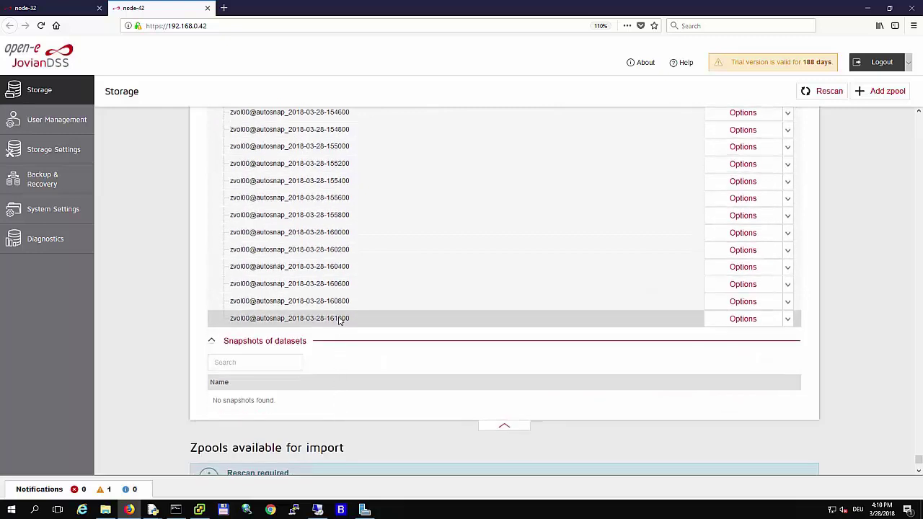
Switch to vSphere Client and check the annotation notes of the Win2016-exchange and Win-mssql virtual machines
{"action": "left_click", "coordinate": [204, 510]}
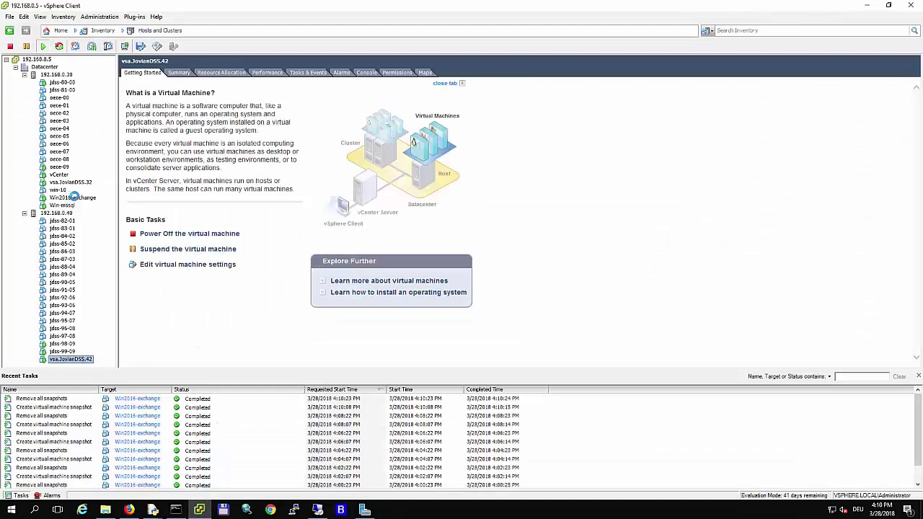
{"action": "left_click", "coordinate": [72, 198]}
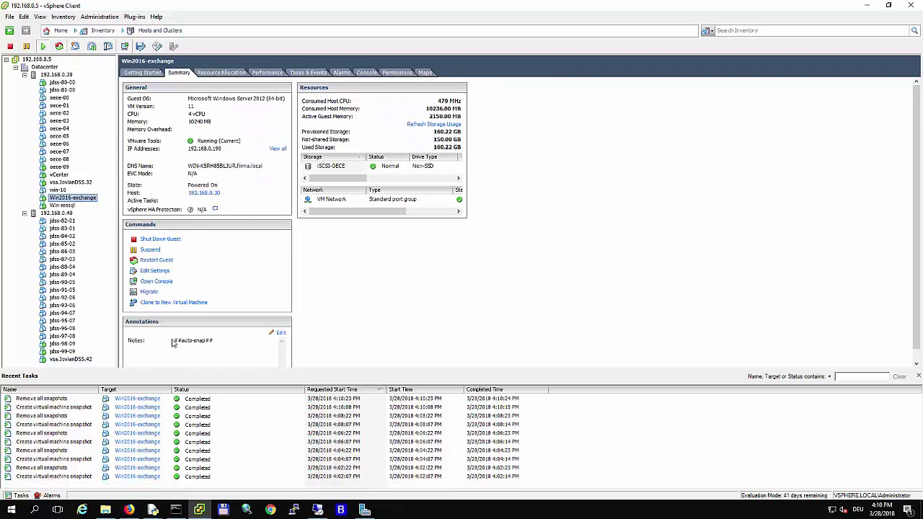
{"action": "left_click", "coordinate": [63, 205]}
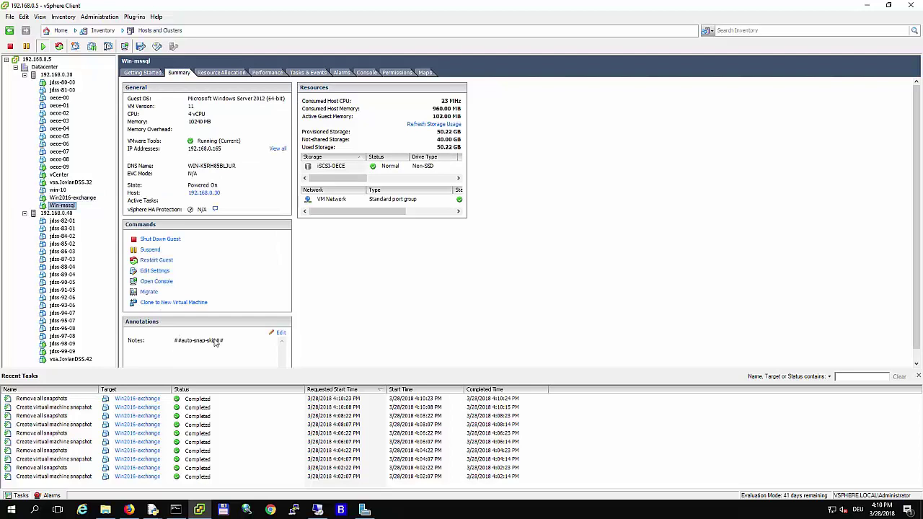
Highlight the annotation note of the Win-mssql virtual machine and return to the Win2016-exchange summary
{"action": "left_click_drag", "start_coordinate": [227, 339], "coordinate": [164, 330]}
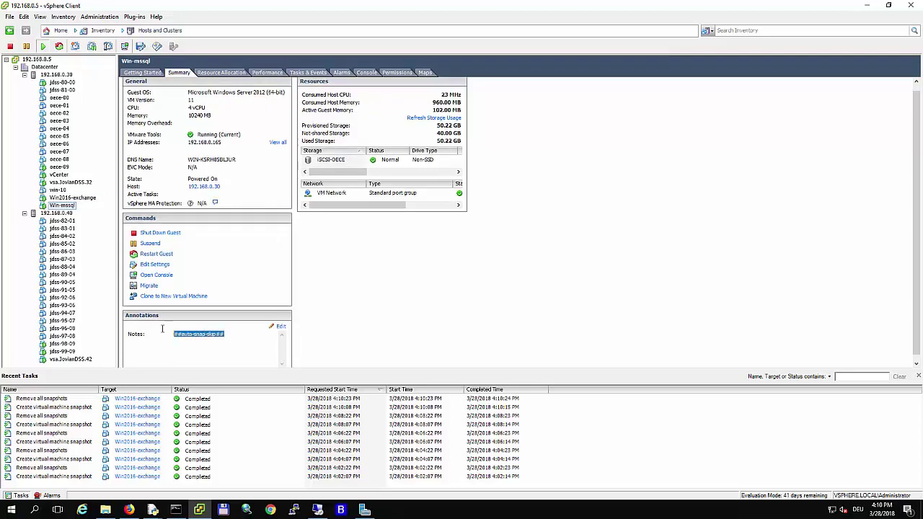
{"action": "left_click", "coordinate": [228, 334]}
{"action": "left_click", "coordinate": [81, 198]}
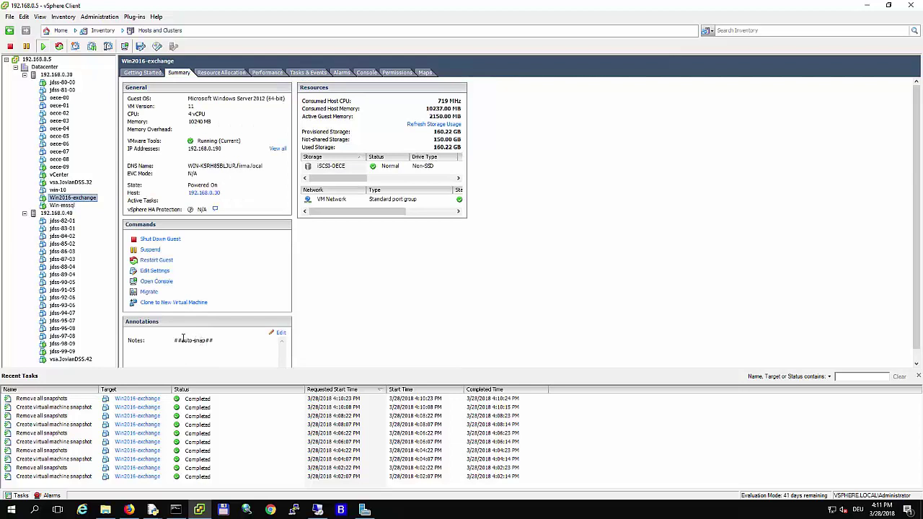
Inspect the snapshot tree of the Win2016-exchange virtual machine in Snapshot Manager and close it
{"action": "right_click", "coordinate": [82, 202]}
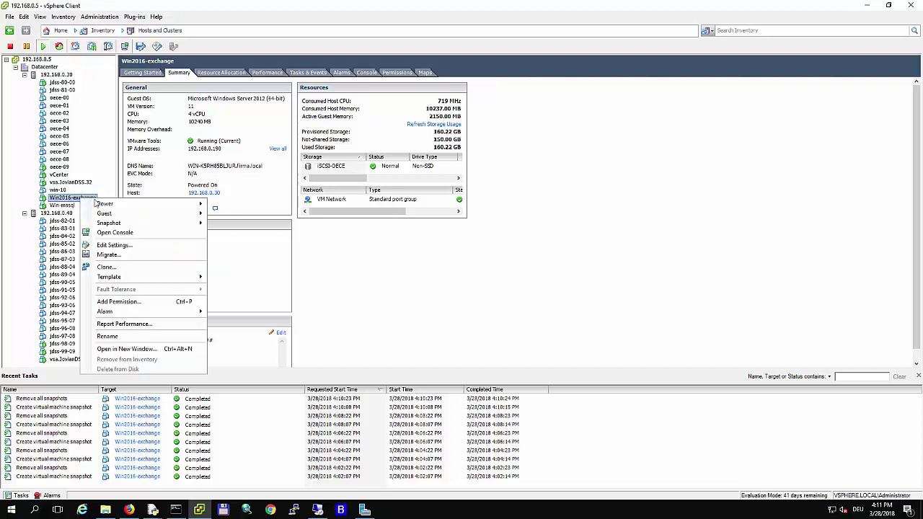
{"action": "mouse_move", "coordinate": [129, 227]}
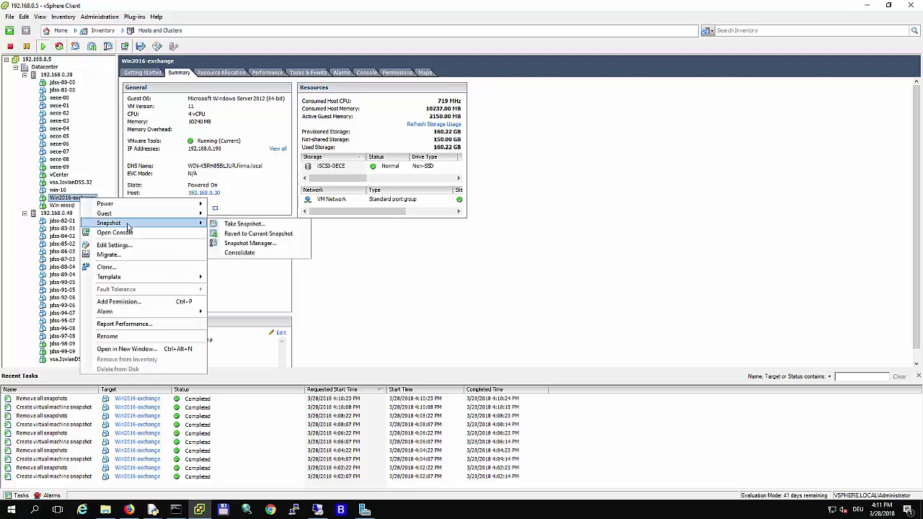
{"action": "left_click", "coordinate": [266, 244]}
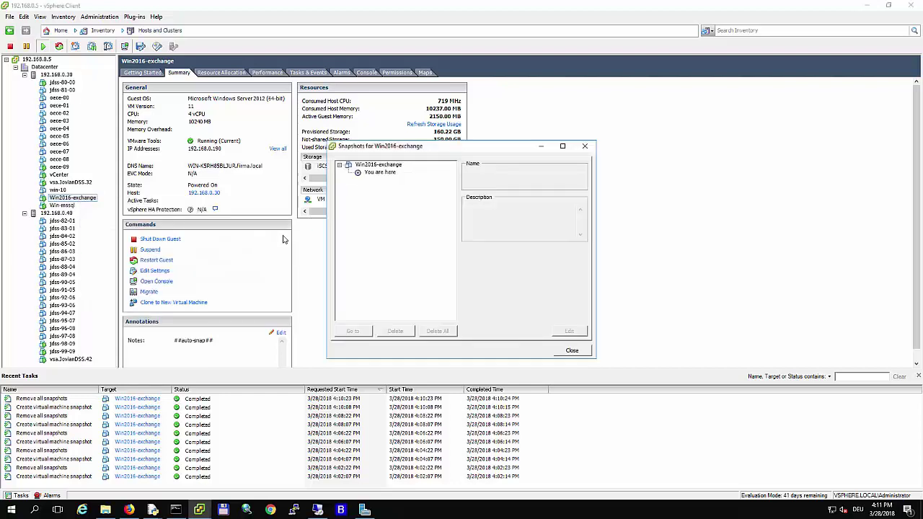
{"action": "left_click", "coordinate": [385, 167]}
{"action": "left_click", "coordinate": [378, 176]}
{"action": "left_click", "coordinate": [316, 480]}
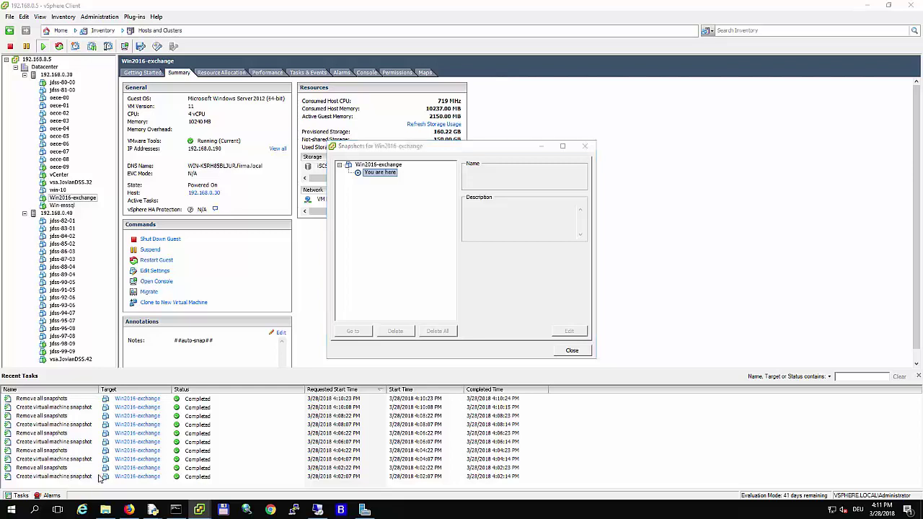
{"action": "left_click", "coordinate": [572, 351]}
Go through the recent snapshot creation and removal tasks of Win2016-exchange from oldest to newest, comparing their start times
{"action": "left_click", "coordinate": [348, 478]}
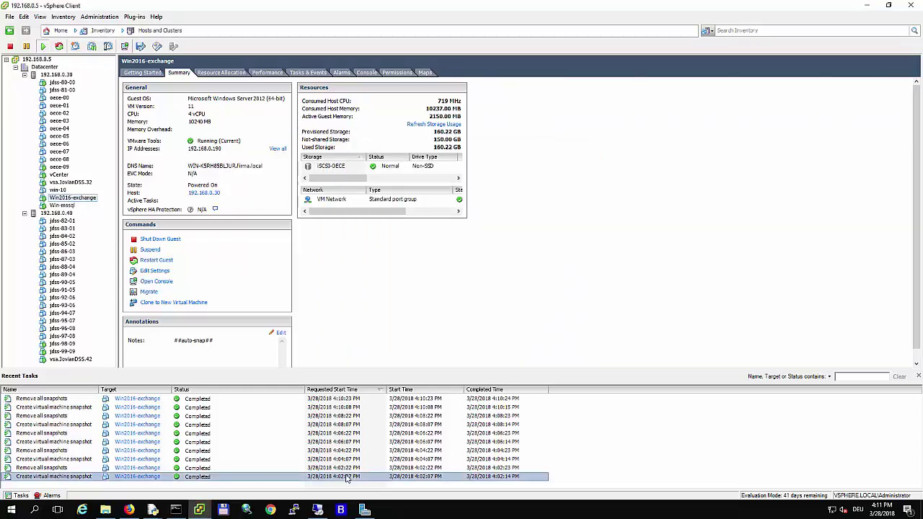
{"action": "left_click", "coordinate": [348, 469]}
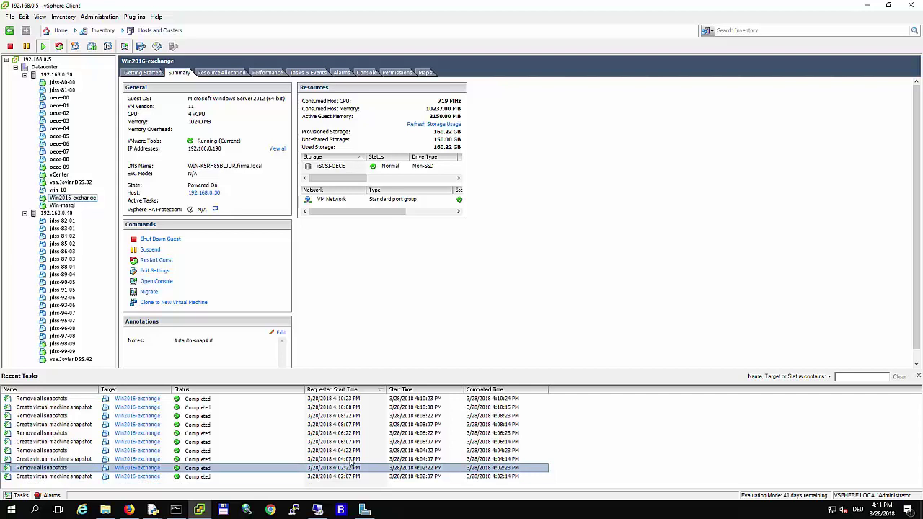
{"action": "left_click", "coordinate": [353, 461]}
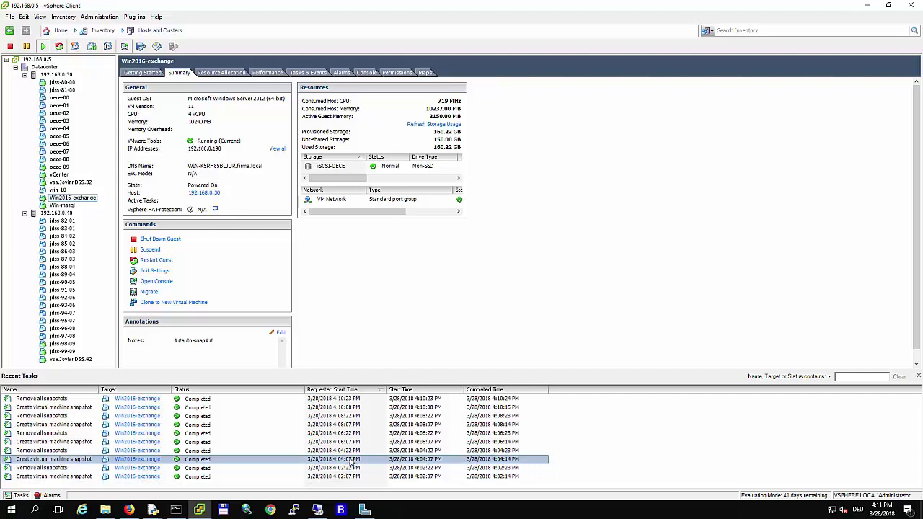
{"action": "left_click", "coordinate": [350, 451]}
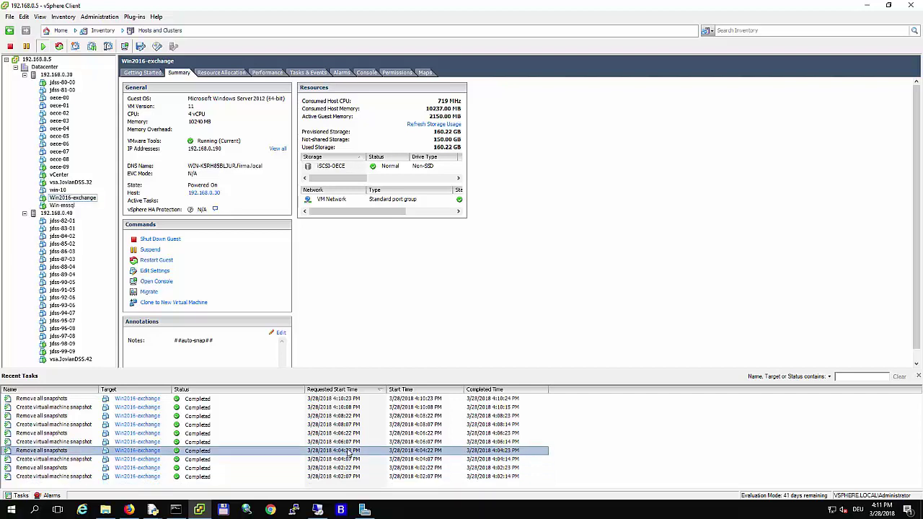
{"action": "left_click", "coordinate": [354, 443]}
{"action": "left_click", "coordinate": [352, 435]}
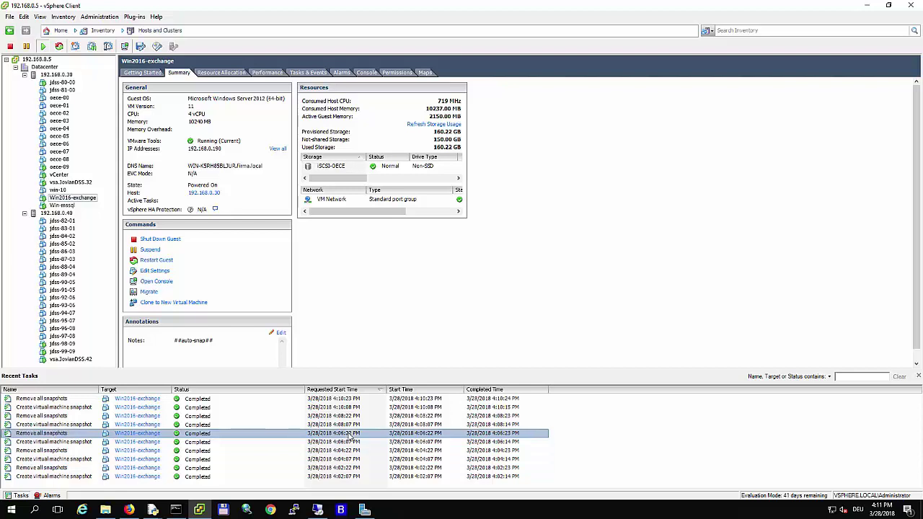
{"action": "left_click", "coordinate": [352, 425]}
{"action": "left_click", "coordinate": [352, 417]}
{"action": "left_click", "coordinate": [350, 408]}
{"action": "left_click", "coordinate": [351, 399]}
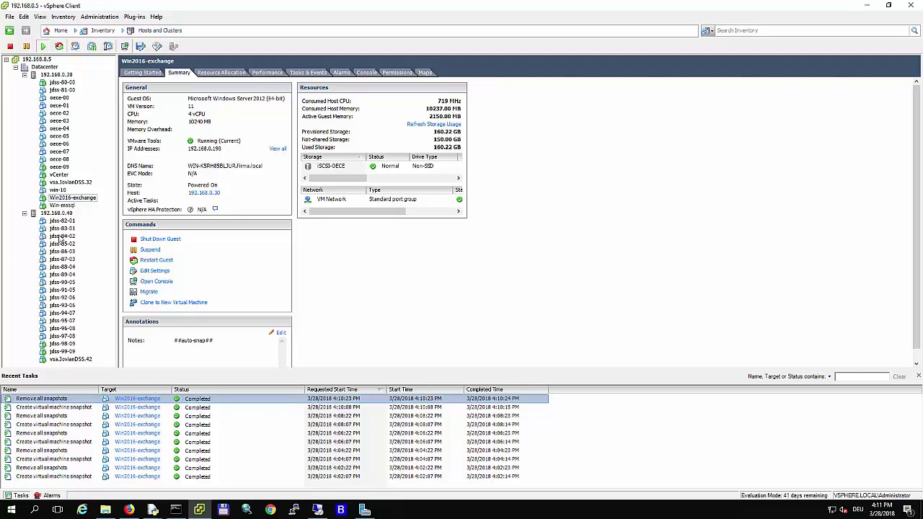
Reopen Snapshot Manager for Win2016-exchange, watch for the automatic snapshot to be created and removed, and close it
{"action": "right_click", "coordinate": [82, 203]}
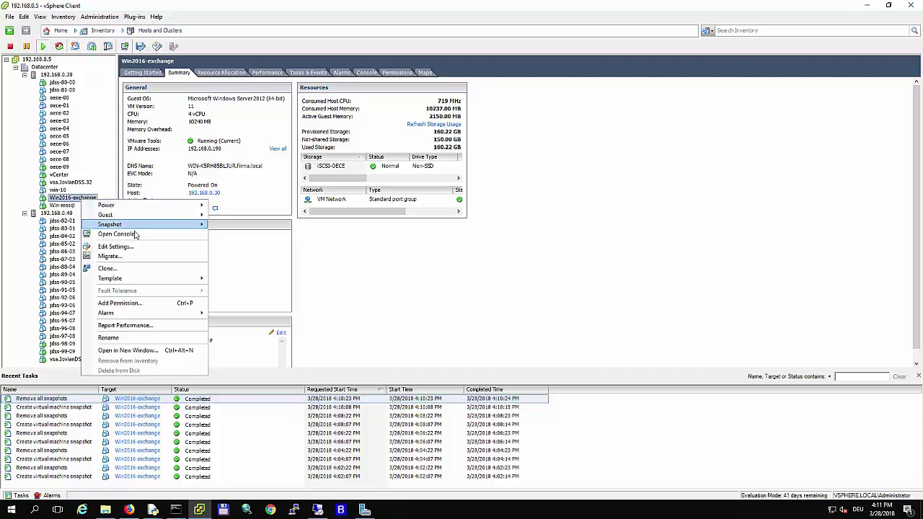
{"action": "mouse_move", "coordinate": [209, 226]}
{"action": "left_click", "coordinate": [258, 245]}
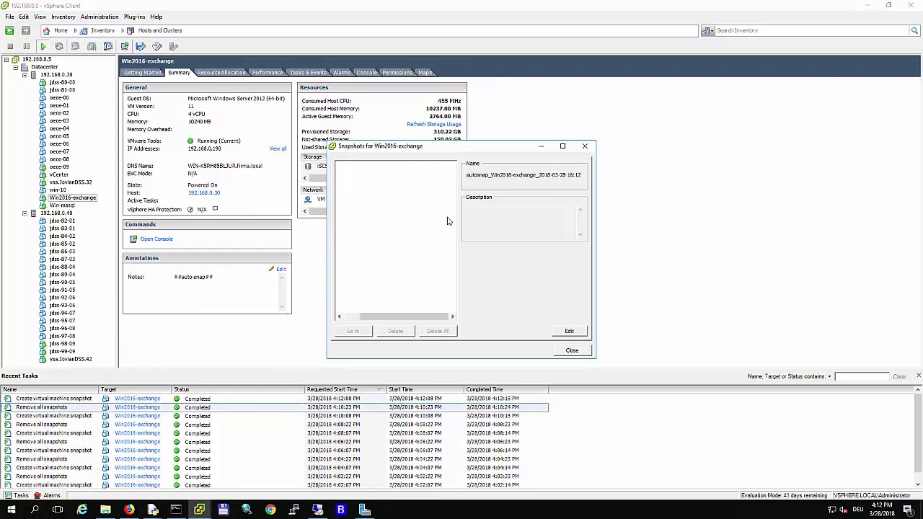
{"action": "left_click", "coordinate": [410, 177]}
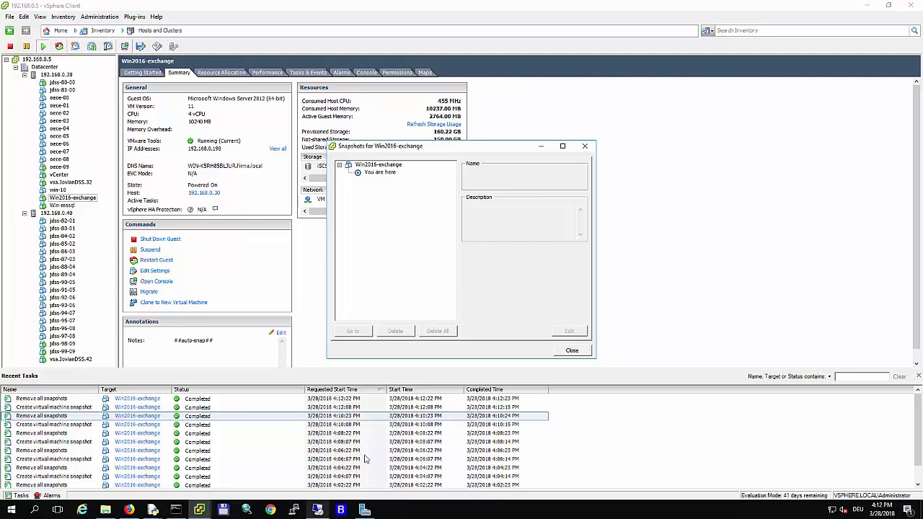
{"action": "left_click", "coordinate": [577, 352]}
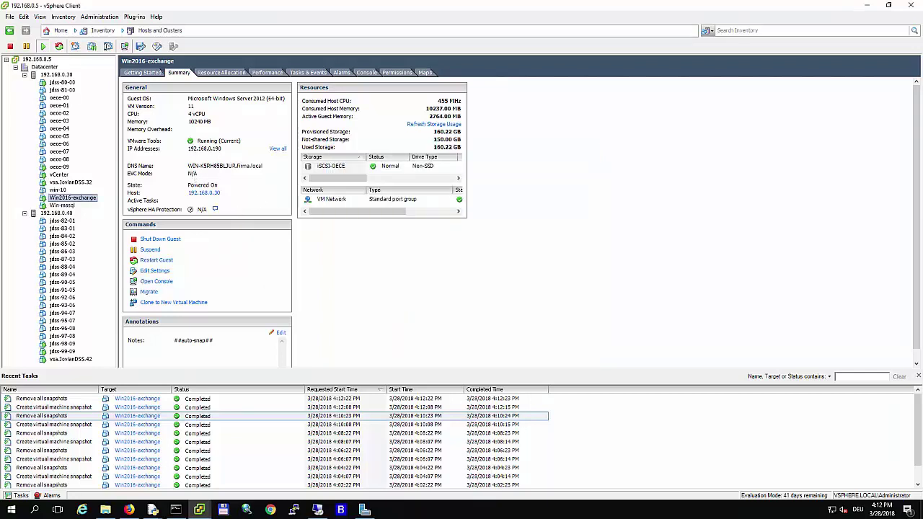
Switch to the Windows Server 2012 R2 remote session, review the time_stamp Python script in IDLE 3.6, and close it
{"action": "left_click", "coordinate": [321, 511]}
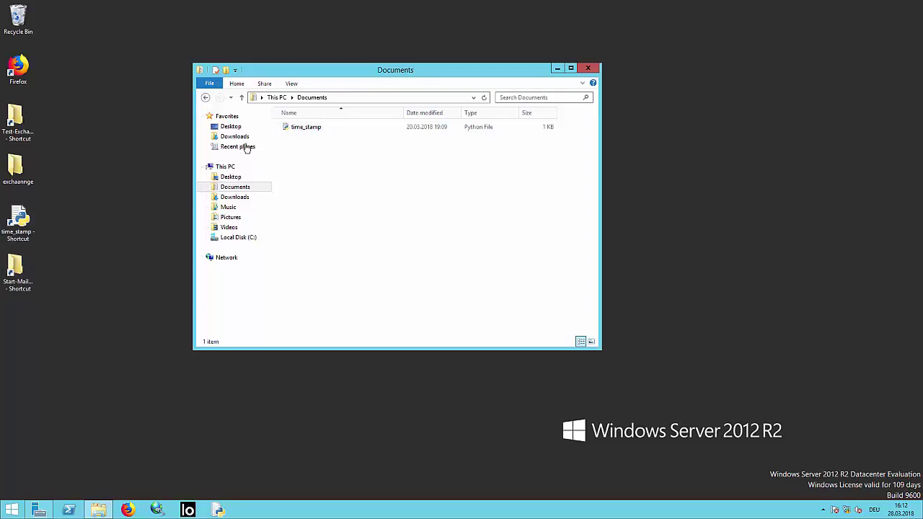
{"action": "right_click", "coordinate": [308, 128]}
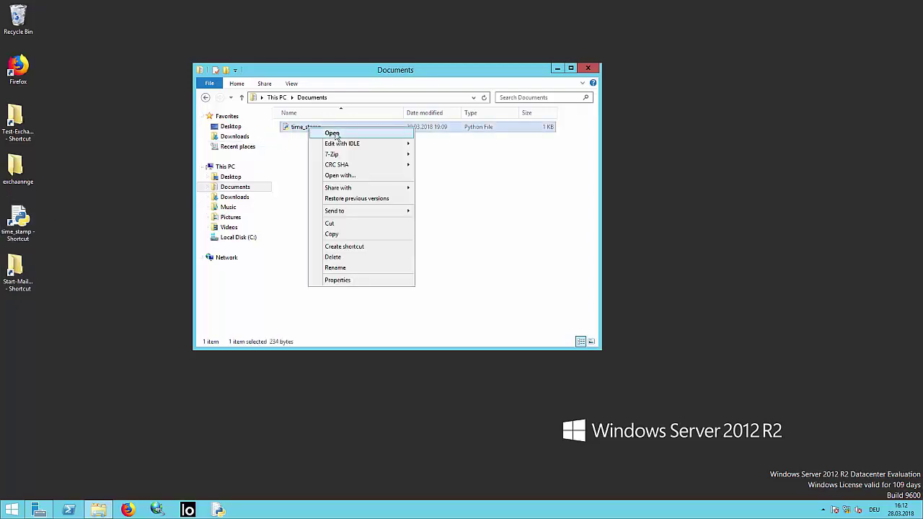
{"action": "mouse_move", "coordinate": [345, 147]}
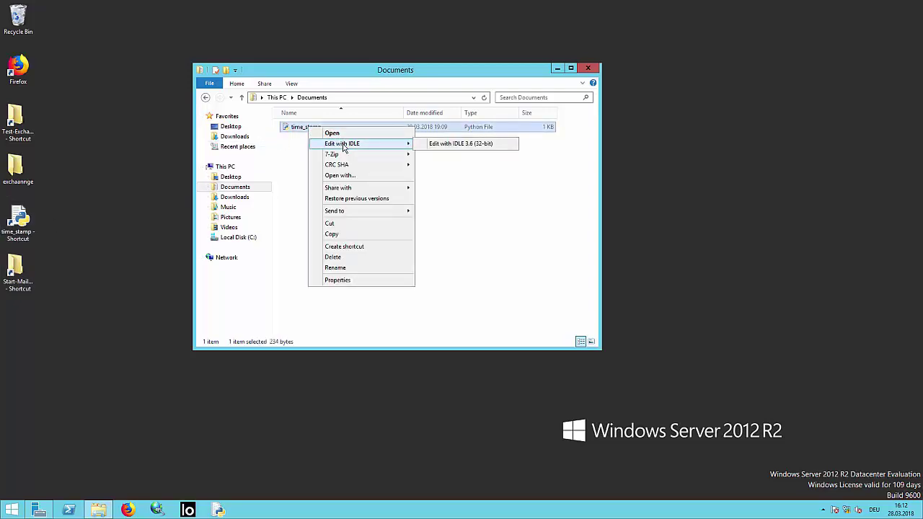
{"action": "left_click", "coordinate": [442, 150]}
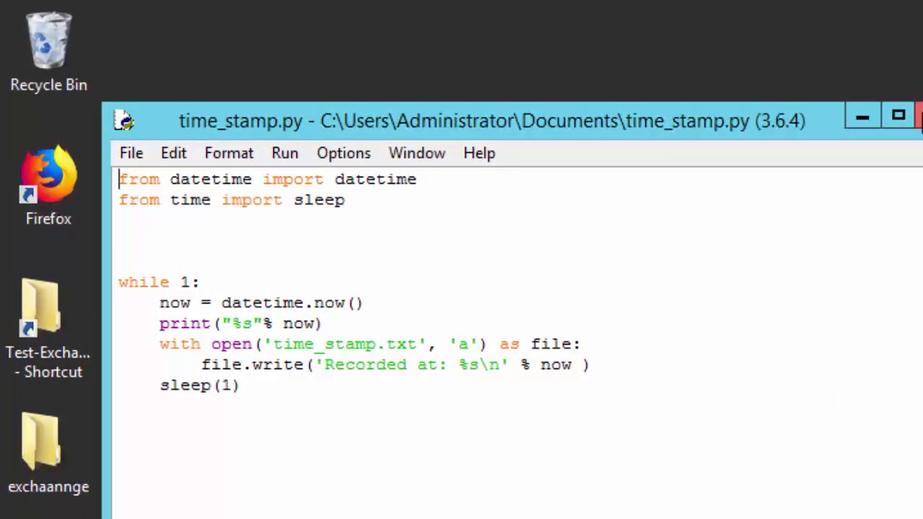
{"action": "left_click", "coordinate": [921, 116]}
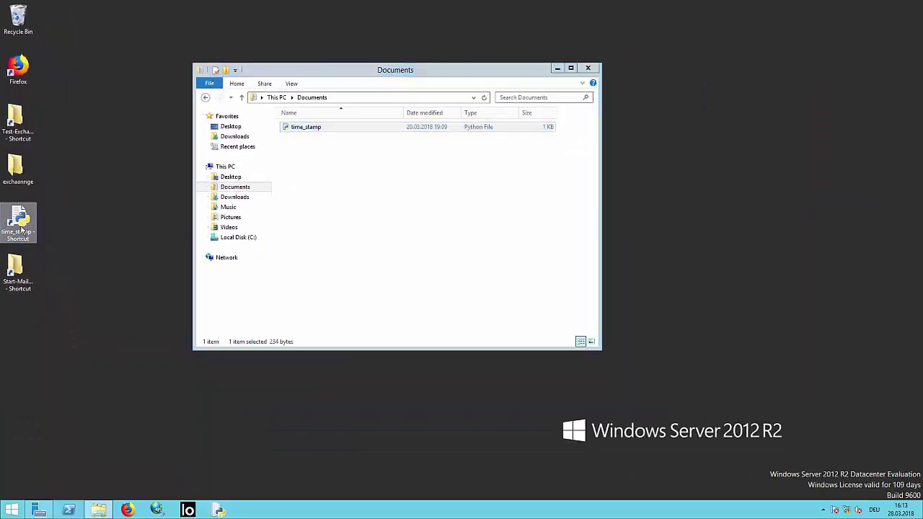
Run the time_stamp script from its desktop shortcut, check the Documents folder for its output file, and minimize the console
{"action": "right_click", "coordinate": [21, 229]}
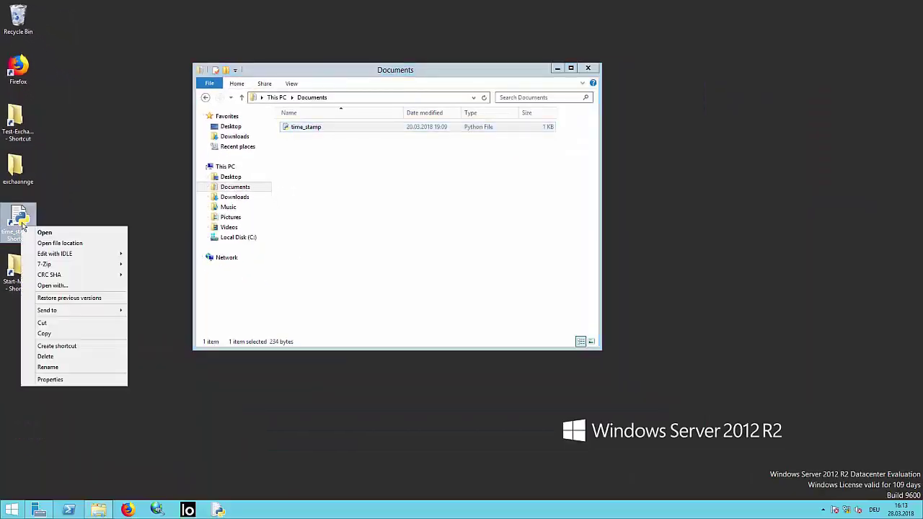
{"action": "left_click", "coordinate": [28, 233]}
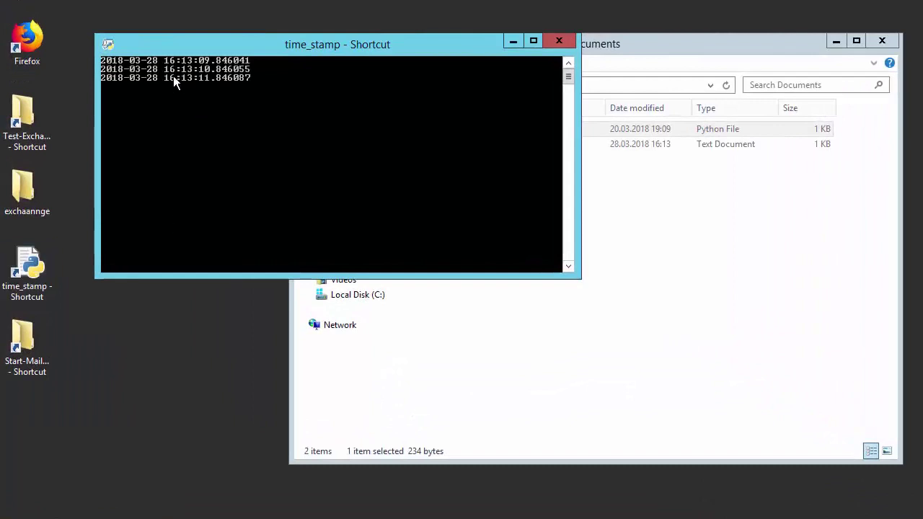
{"action": "left_click", "coordinate": [690, 301]}
{"action": "left_click", "coordinate": [690, 300]}
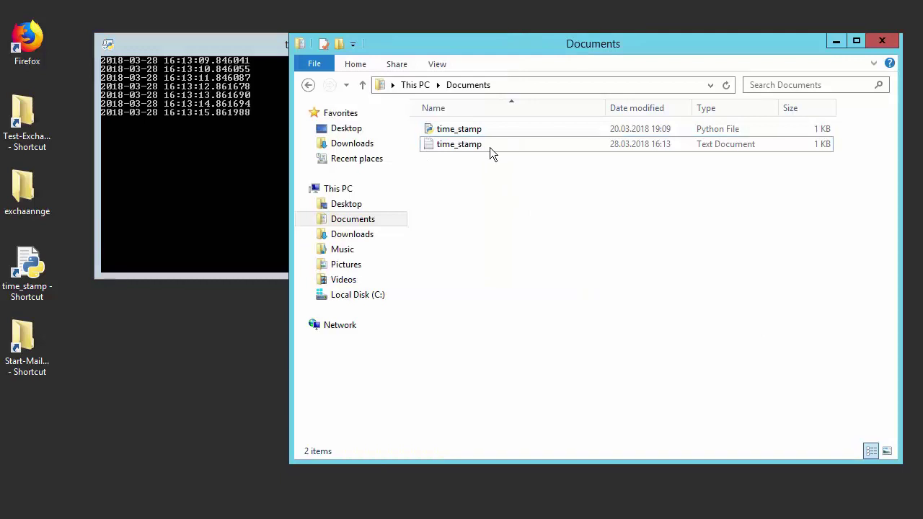
{"action": "left_click", "coordinate": [239, 46]}
{"action": "left_click", "coordinate": [513, 41]}
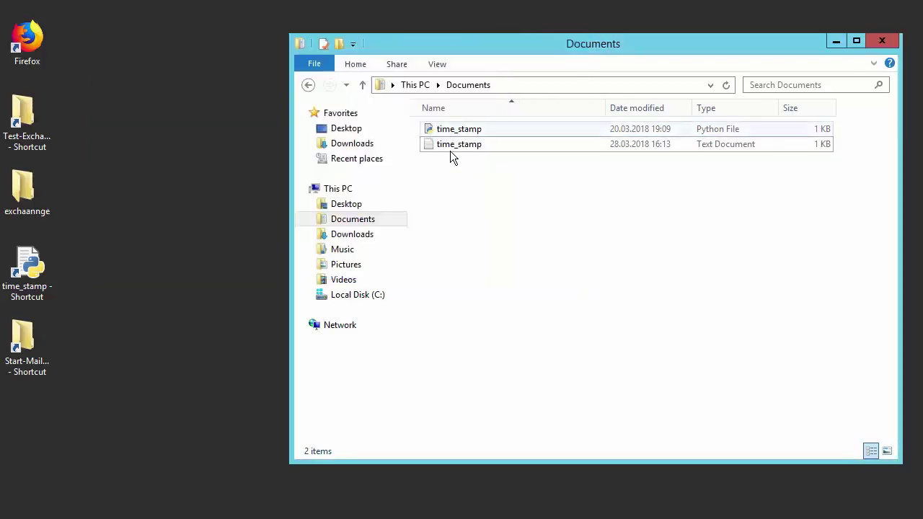
View the time_stamp text file in Notepad, highlight its last recorded line, and close it
{"action": "double_click", "coordinate": [468, 145]}
{"action": "left_click_drag", "start_coordinate": [295, 171], "coordinate": [90, 174]}
{"action": "left_click", "coordinate": [74, 177]}
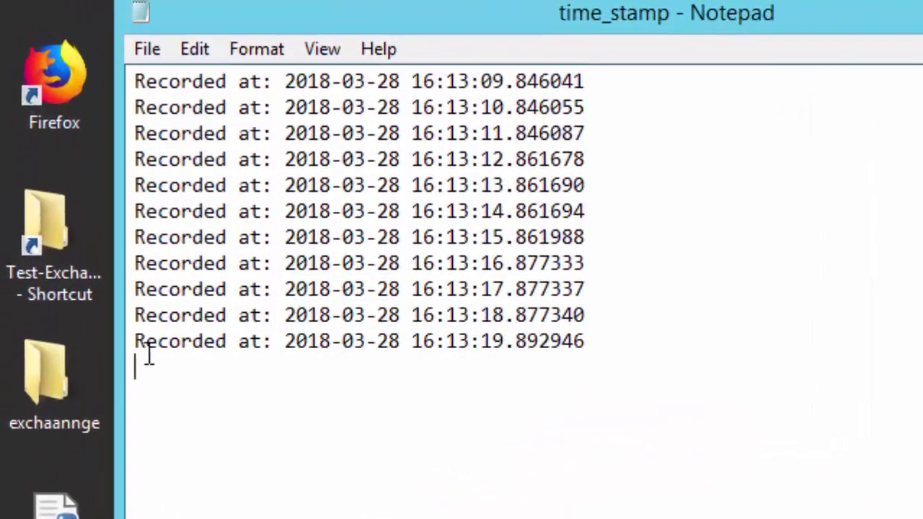
{"action": "left_click_drag", "start_coordinate": [148, 353], "coordinate": [307, 342]}
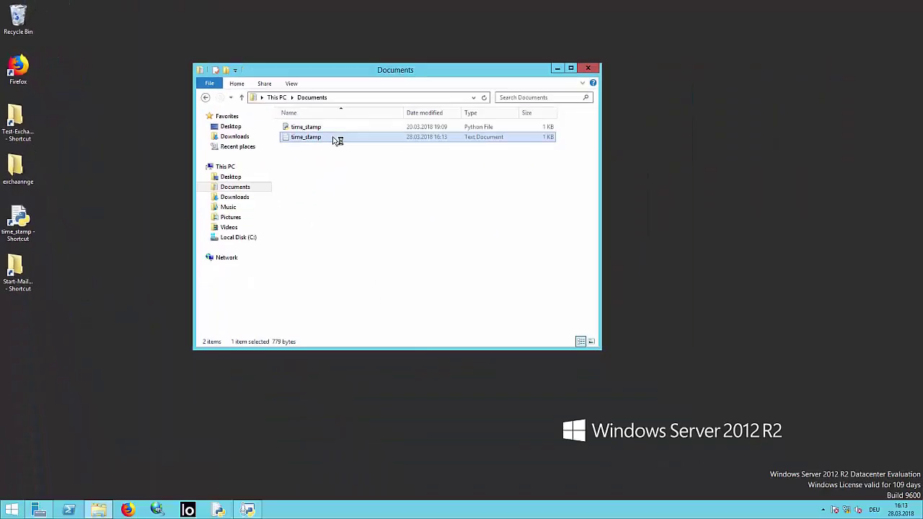
Reopen the time_stamp text file twice to check for newly recorded lines, highlighting the newest each time, and close it
{"action": "double_click", "coordinate": [338, 138]}
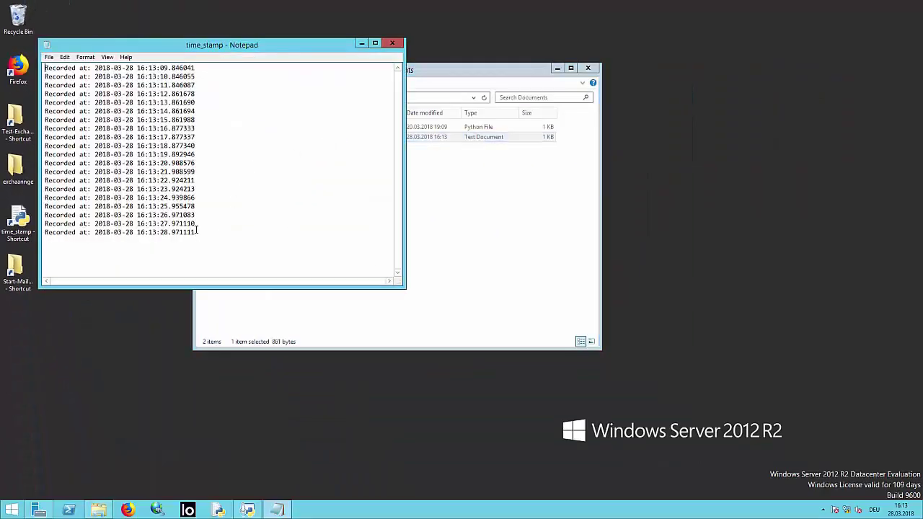
{"action": "left_click_drag", "start_coordinate": [196, 231], "coordinate": [115, 236]}
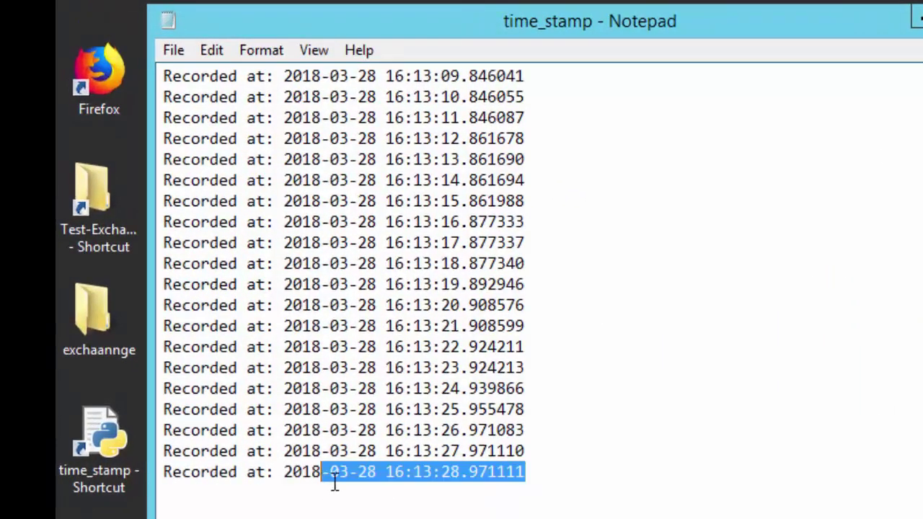
{"action": "left_click_drag", "start_coordinate": [334, 483], "coordinate": [886, 81]}
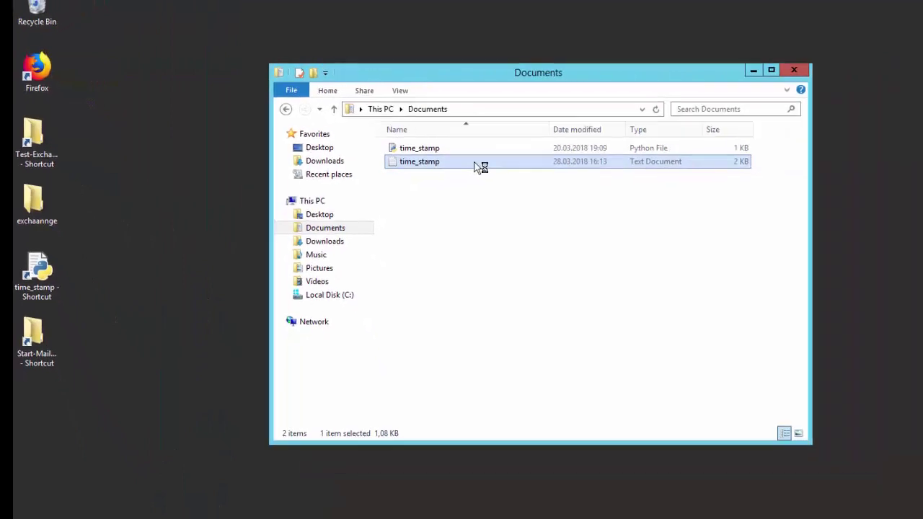
{"action": "double_click", "coordinate": [478, 165]}
{"action": "left_click", "coordinate": [208, 274]}
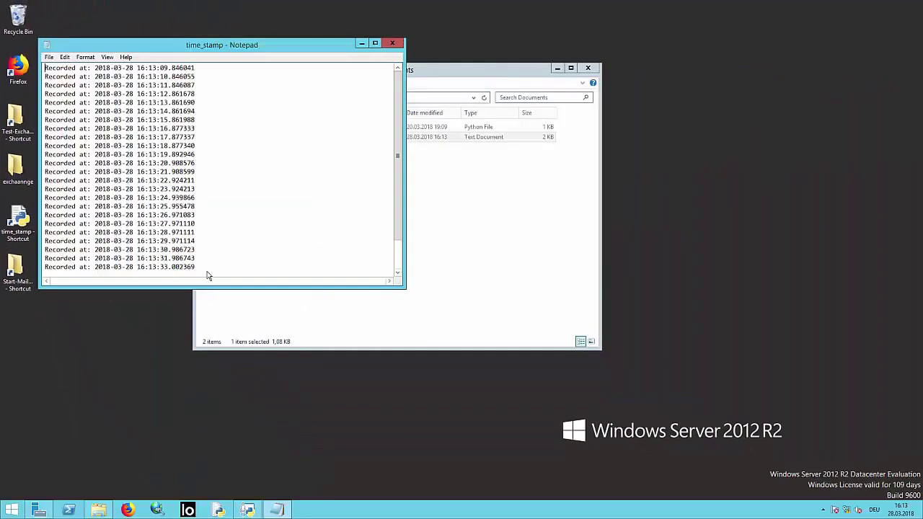
{"action": "double_click", "coordinate": [153, 261]}
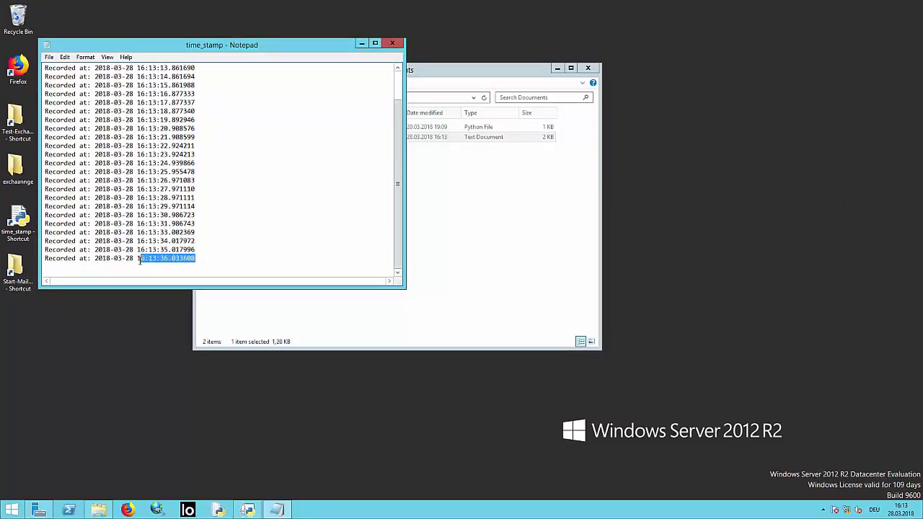
{"action": "left_click", "coordinate": [171, 259]}
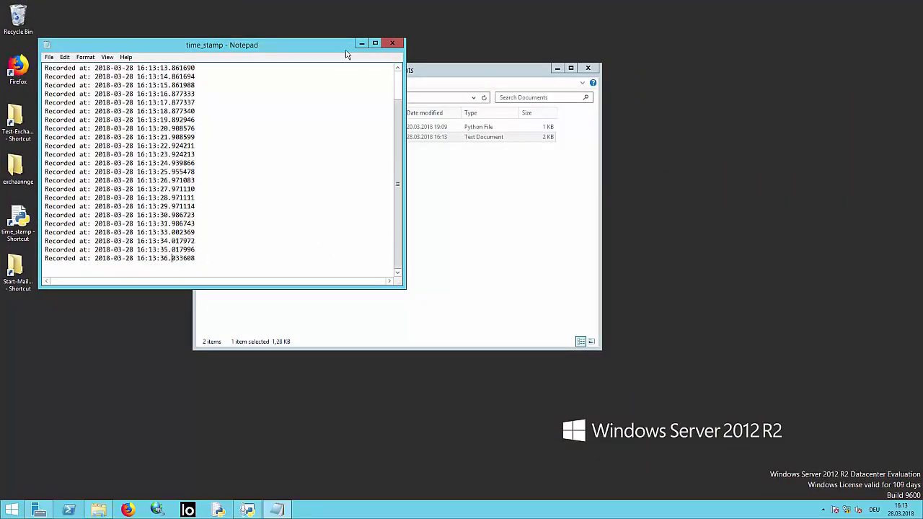
{"action": "left_click", "coordinate": [391, 44]}
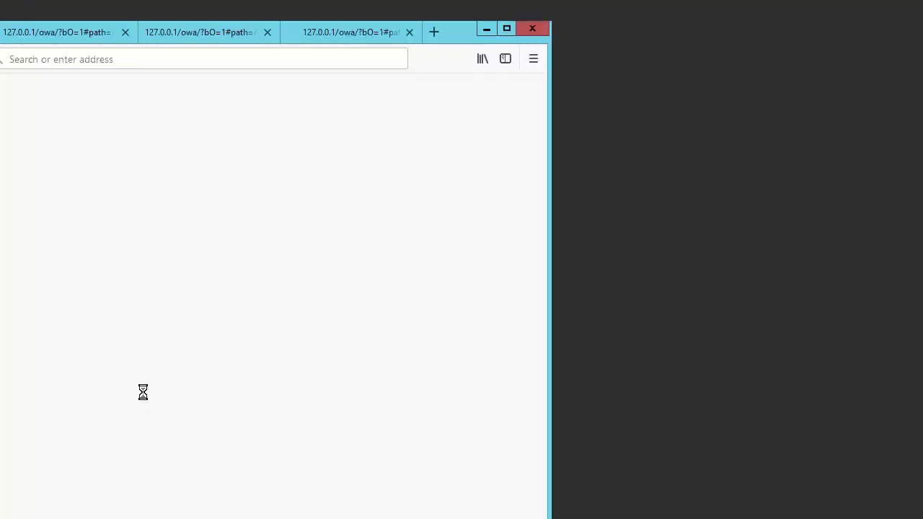
Sign in to the Exchange Admin Center and, with the saved password, the user001 Outlook mailbox, check its Inbox, and minimize the browser
{"action": "left_click", "coordinate": [508, 29]}
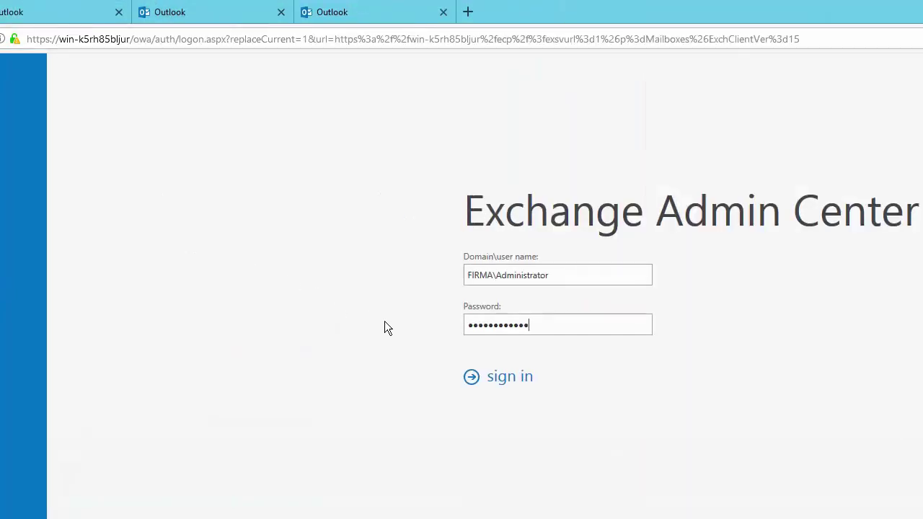
{"action": "left_click", "coordinate": [505, 380]}
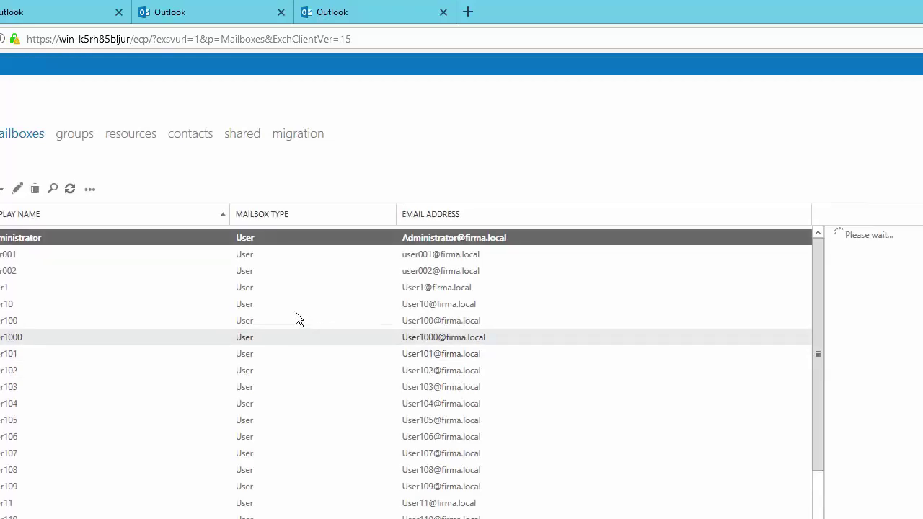
{"action": "left_click", "coordinate": [47, 14]}
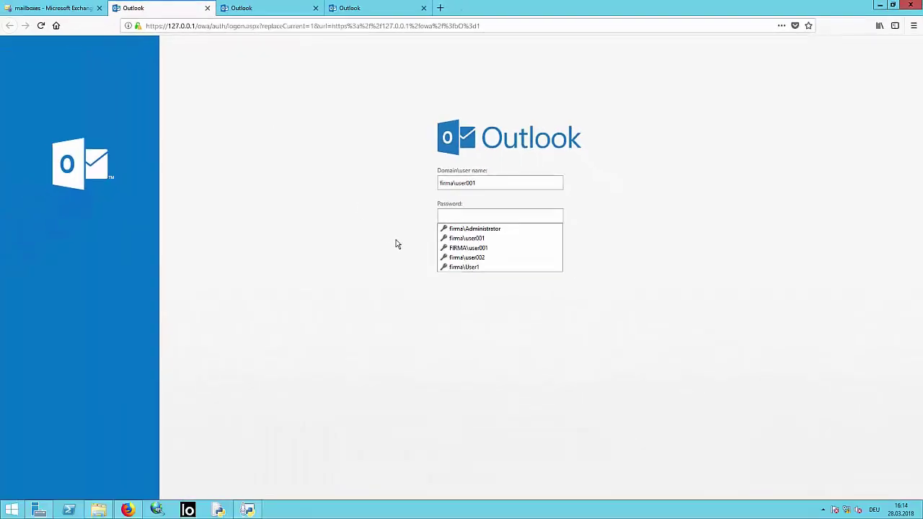
{"action": "left_click", "coordinate": [502, 283]}
{"action": "left_click", "coordinate": [463, 251]}
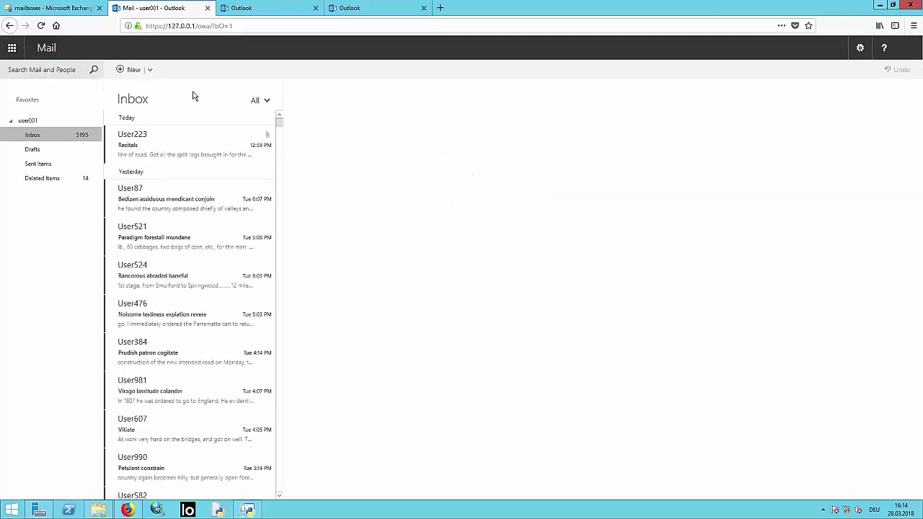
{"action": "left_click", "coordinate": [879, 6]}
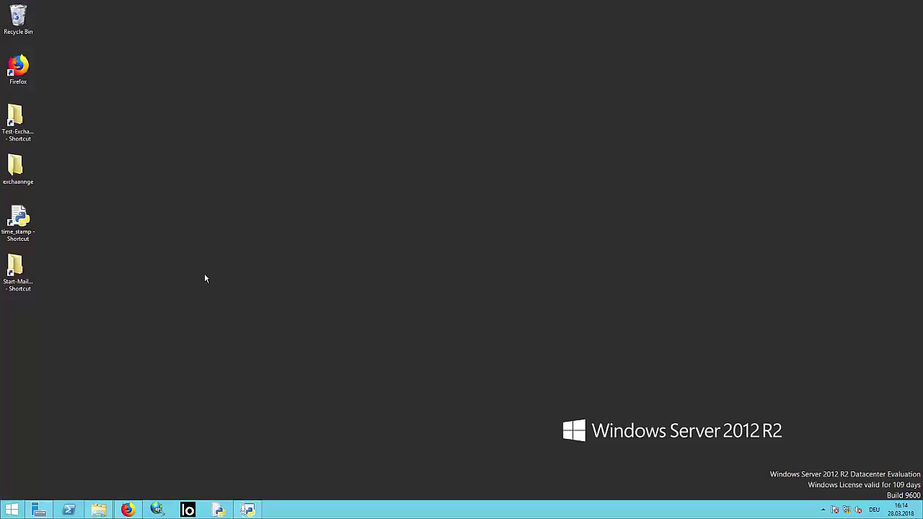
Open the Start-MailGen script from the Start-MailGen desktop folder for editing in PowerShell ISE, dismiss the session warning, and review the script
{"action": "double_click", "coordinate": [15, 285]}
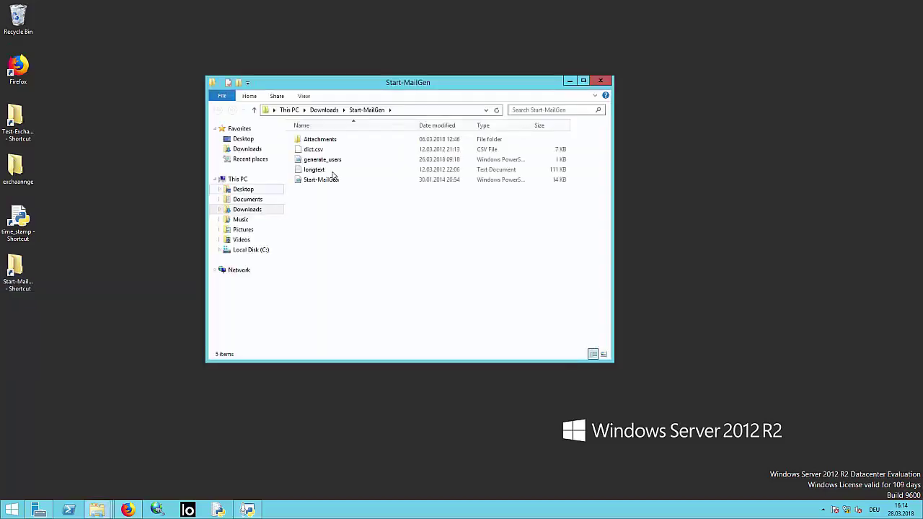
{"action": "right_click", "coordinate": [325, 182]}
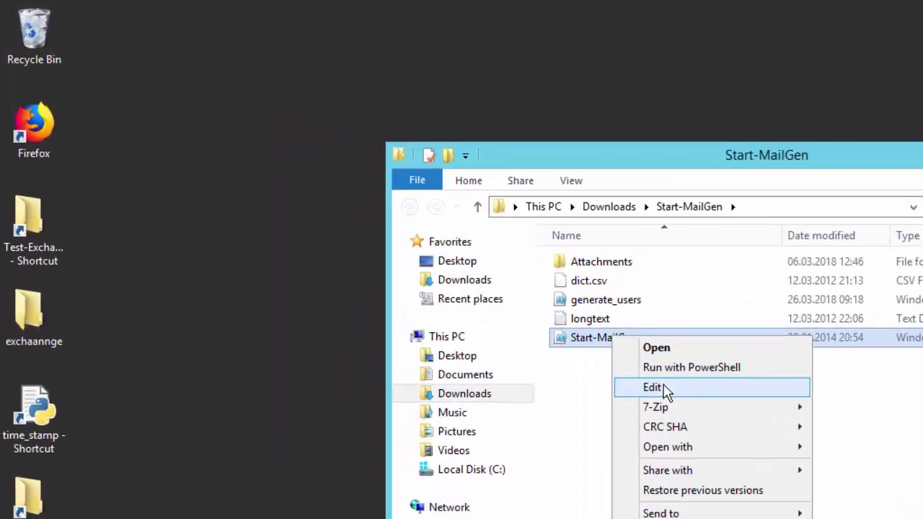
{"action": "left_click", "coordinate": [355, 210]}
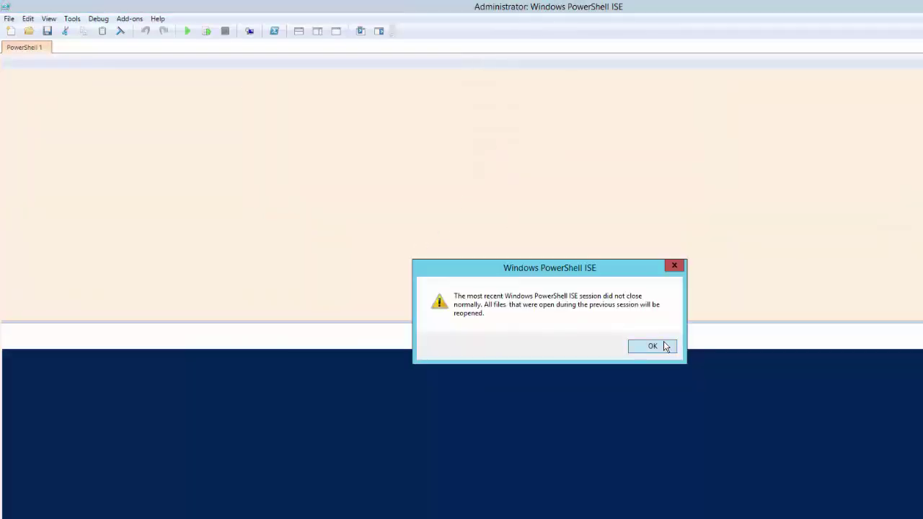
{"action": "left_click", "coordinate": [665, 343]}
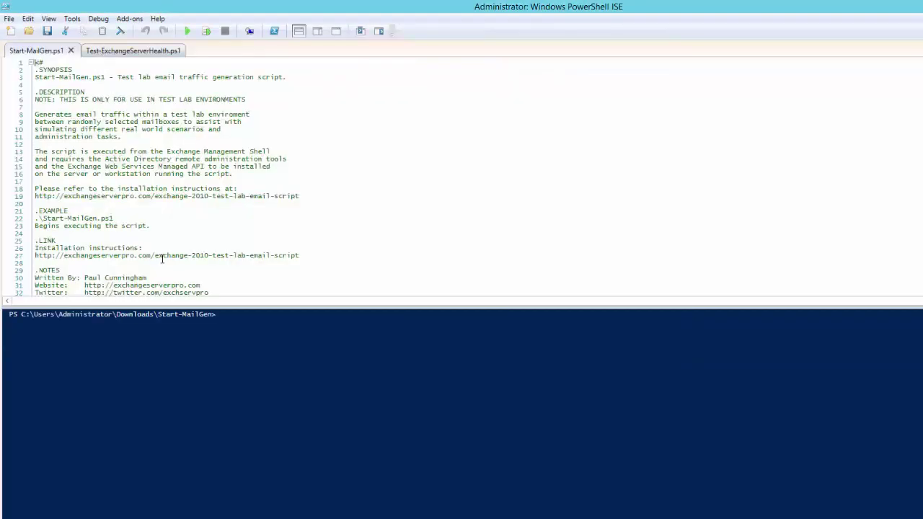
{"action": "left_click_drag", "start_coordinate": [185, 345], "coordinate": [120, 339]}
{"action": "left_click", "coordinate": [159, 255]}
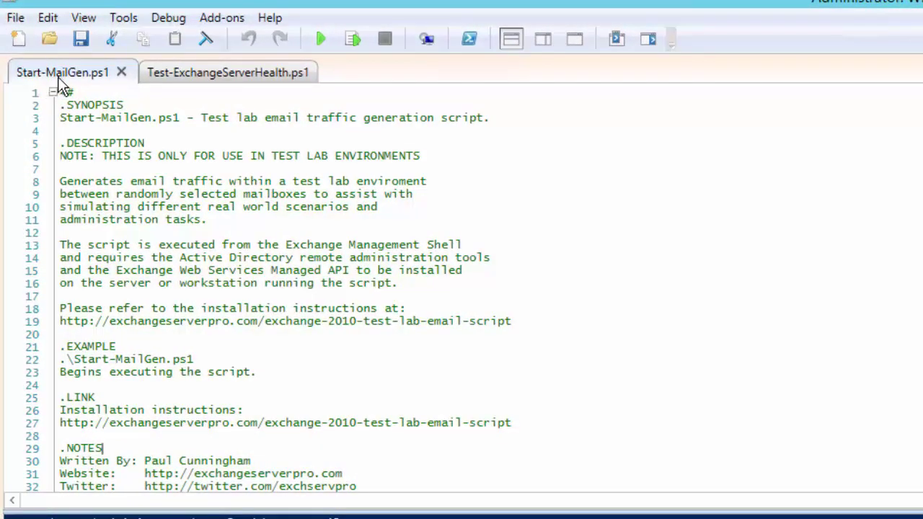
Run the Test-ExchangeServerHealth.ps1 health check, followed by Start-MailGen.ps1 to generate email traffic between mailboxes
{"action": "left_click", "coordinate": [203, 72]}
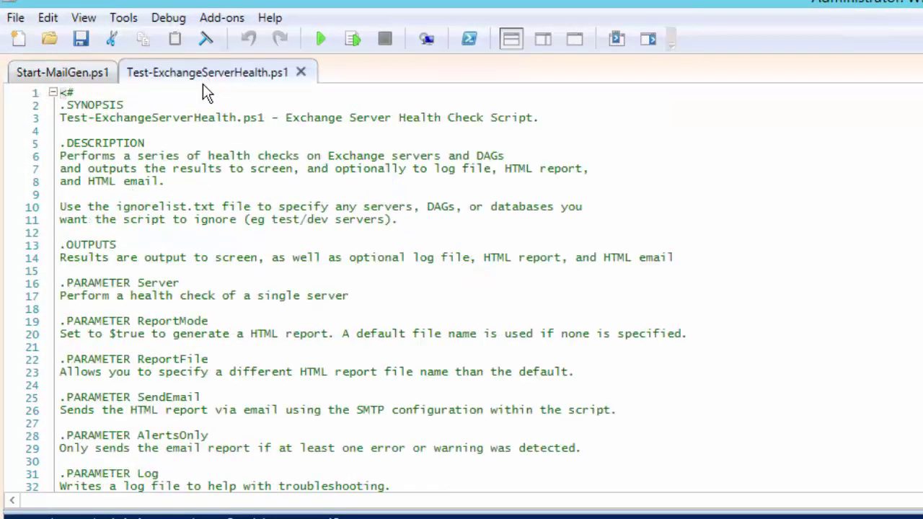
{"action": "left_click", "coordinate": [321, 40]}
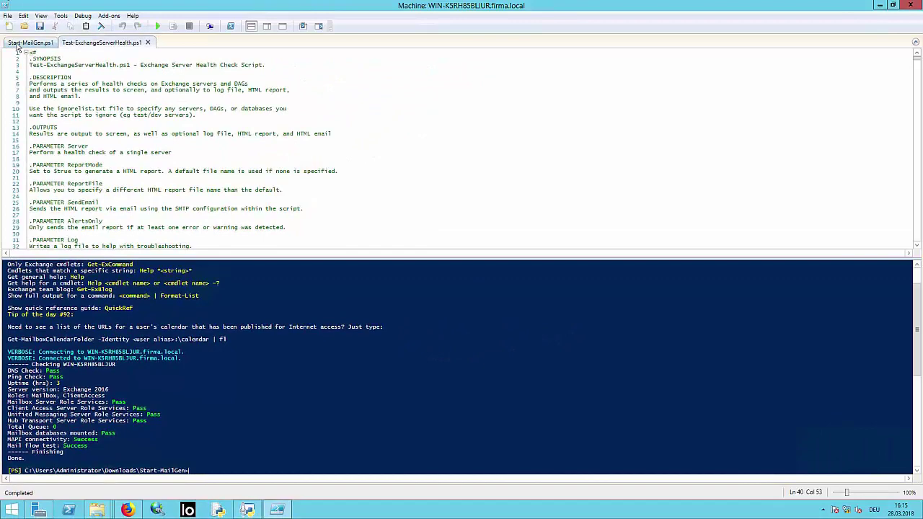
{"action": "left_click", "coordinate": [29, 43]}
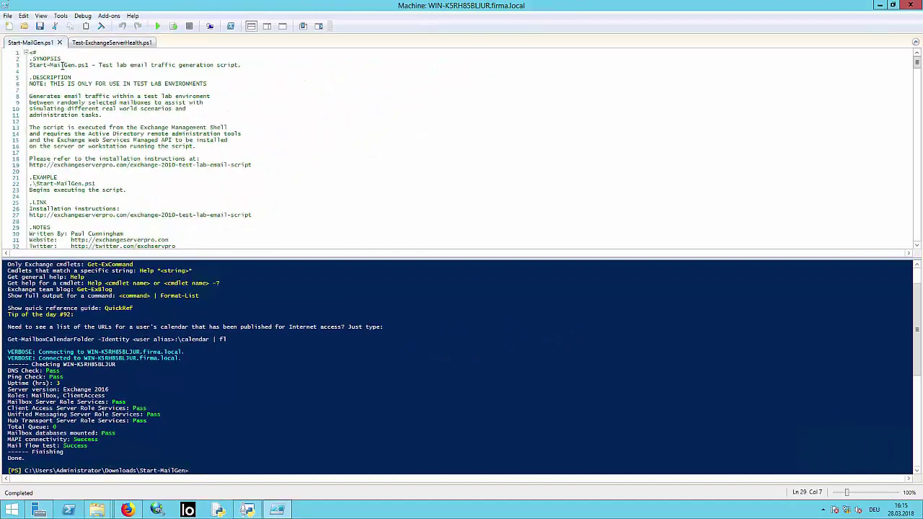
{"action": "left_click", "coordinate": [157, 27]}
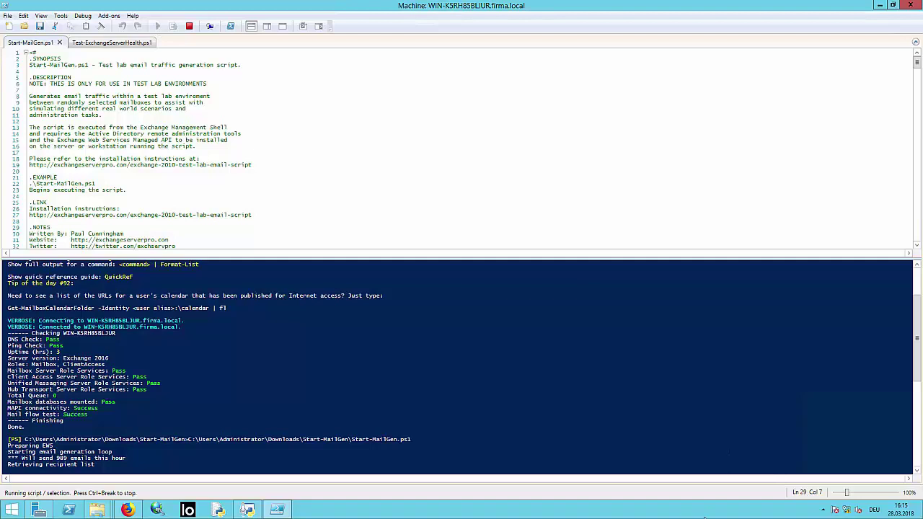
Check the newest Win2016-exchange snapshot tasks in vSphere Client, and switch to JovianDSS to find the matching zvol00 snapshot ending in 161600
{"action": "mouse_move", "coordinate": [922, 518]}
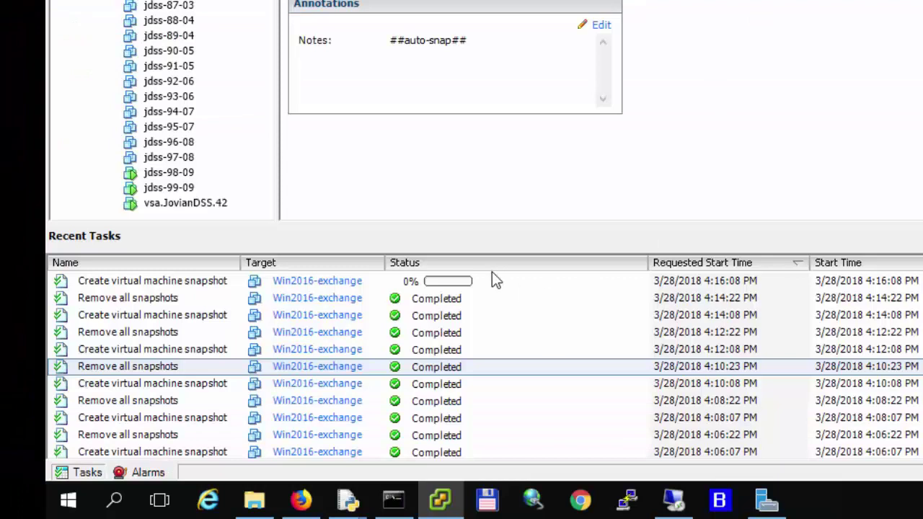
{"action": "left_click", "coordinate": [369, 286]}
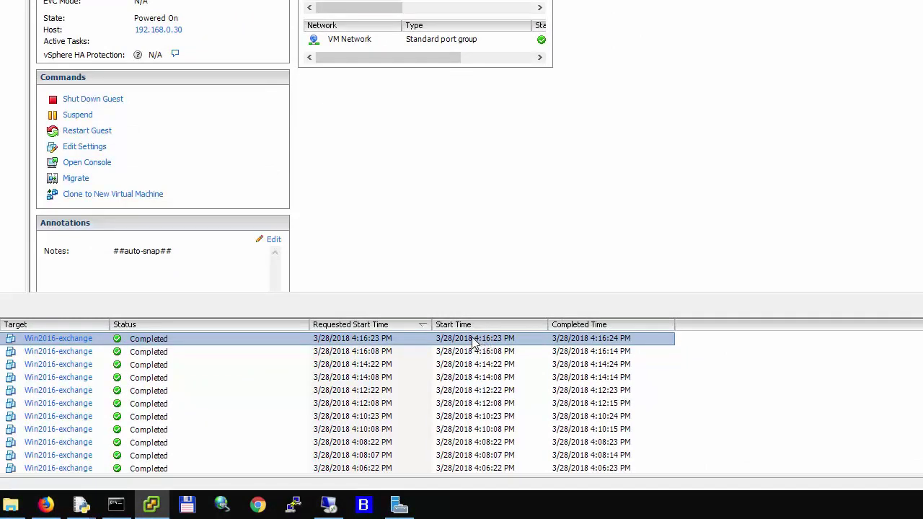
{"action": "left_click", "coordinate": [46, 507]}
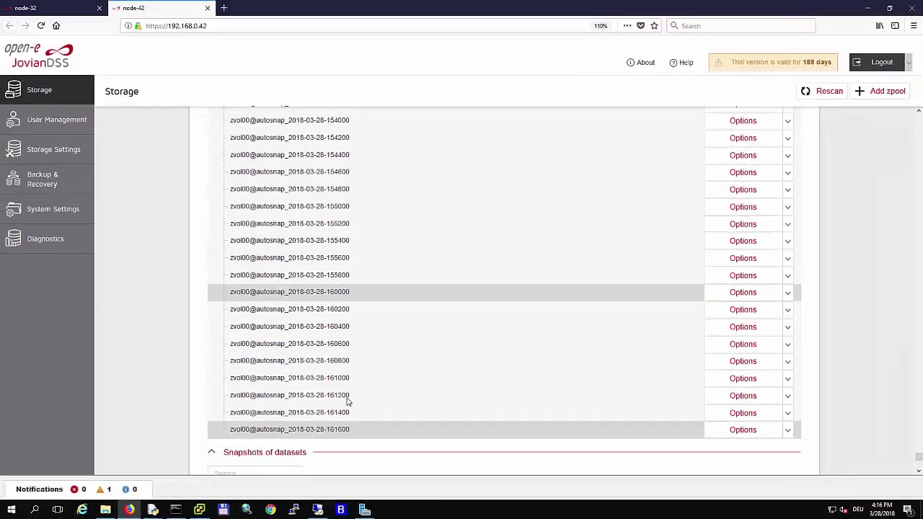
{"action": "scroll", "coordinate": [347, 401], "scroll_direction": "down", "scroll_amount": 2}
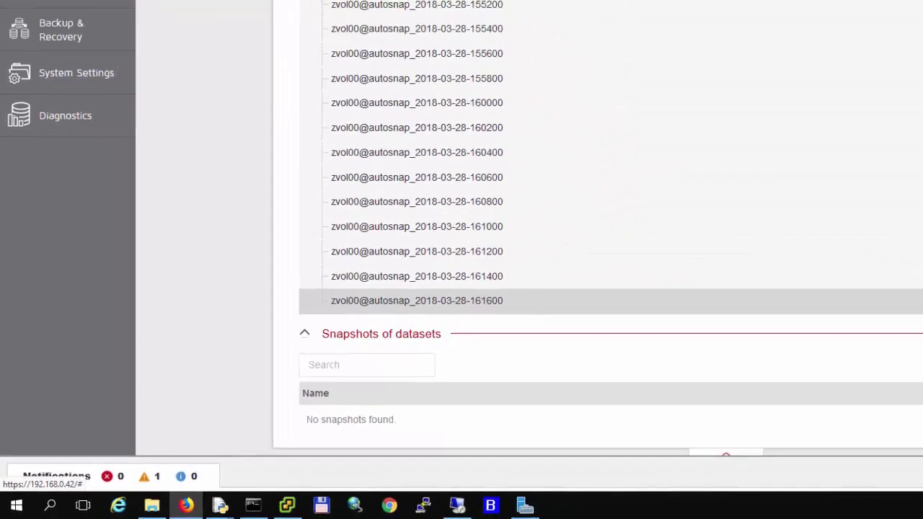
{"action": "left_click", "coordinate": [733, 401]}
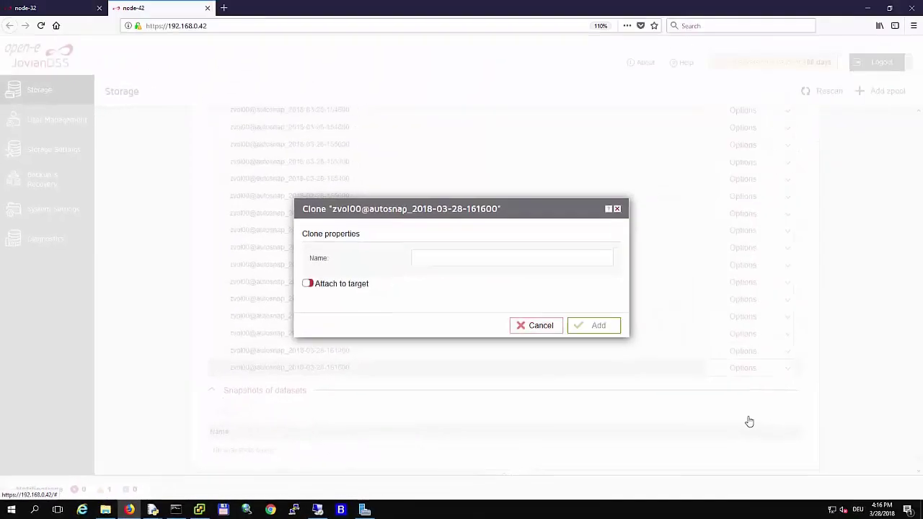
{"action": "left_click", "coordinate": [502, 259]}
{"action": "type", "text": "clone_201"}
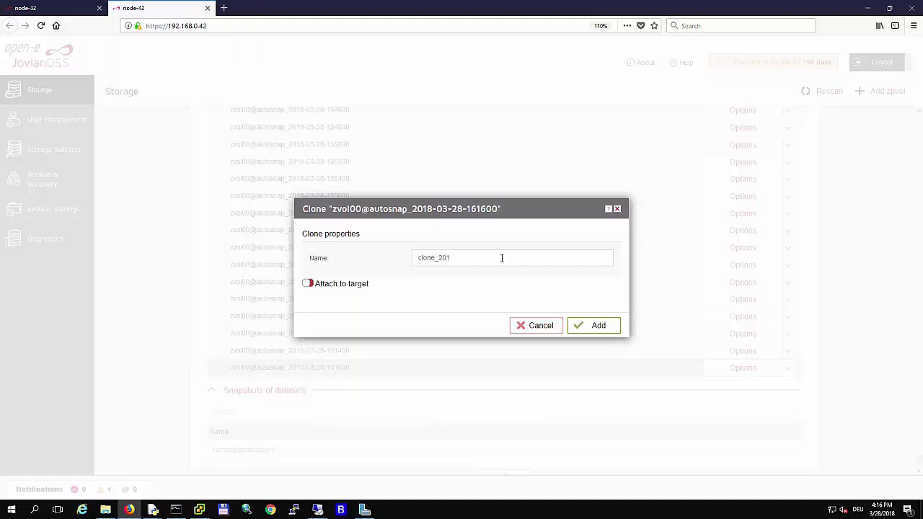
{"action": "type", "text": "_03"}
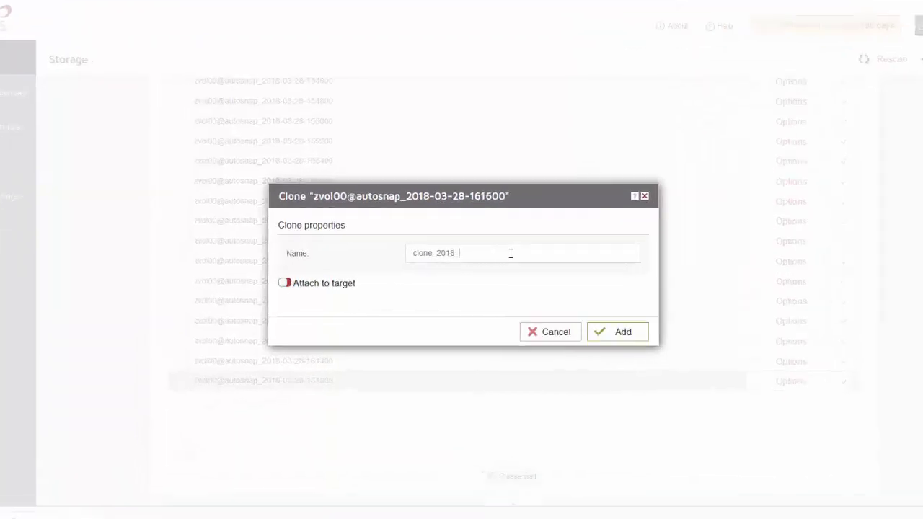
{"action": "type", "text": "_28_1616"}
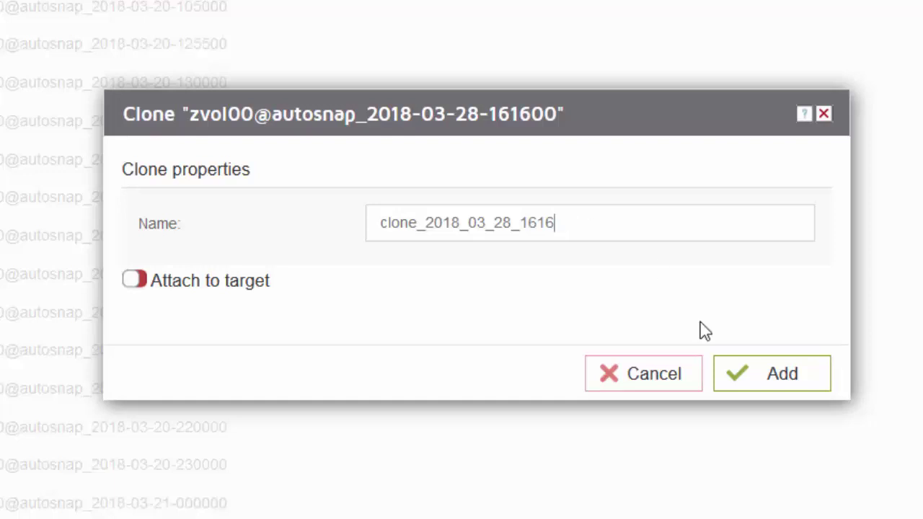
Attach the clone to target iqn.2018-03:dss42.target0 with LUN 0 and default read-write access, and create it
{"action": "left_click", "coordinate": [142, 281]}
{"action": "left_click", "coordinate": [640, 250]}
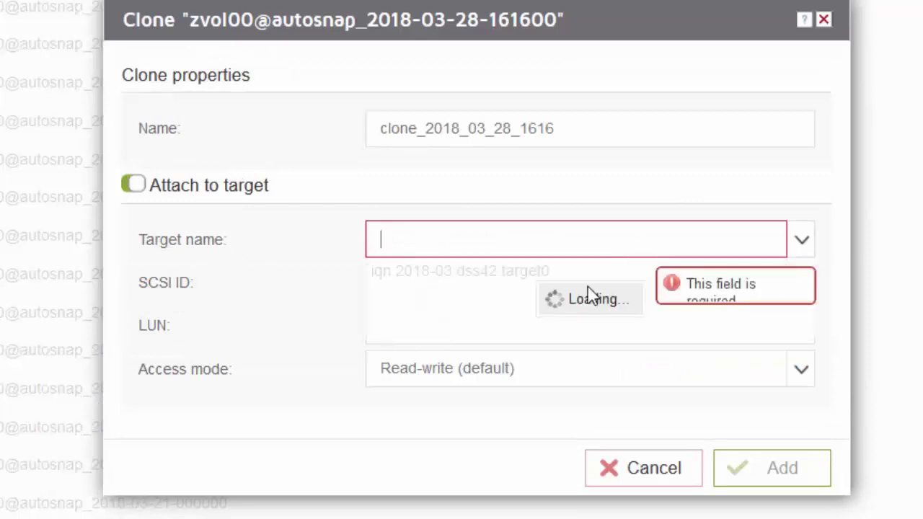
{"action": "left_click", "coordinate": [557, 272]}
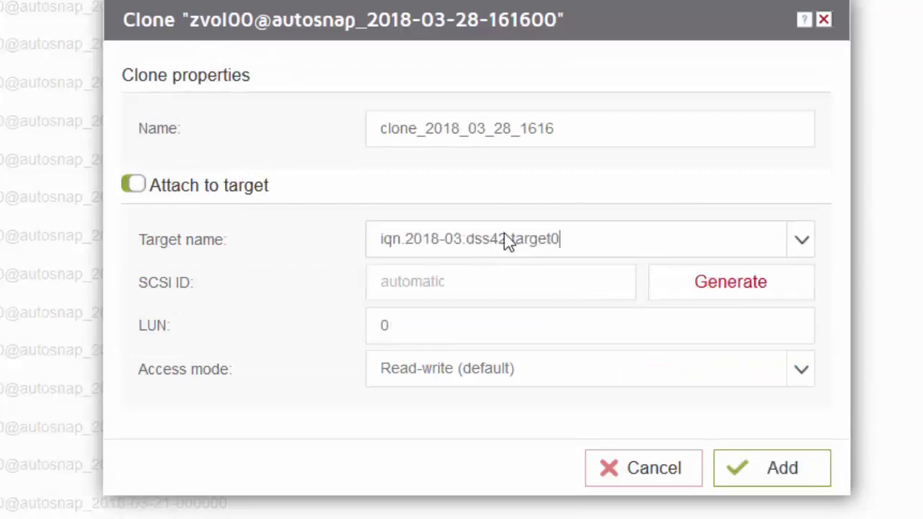
{"action": "left_click", "coordinate": [797, 488]}
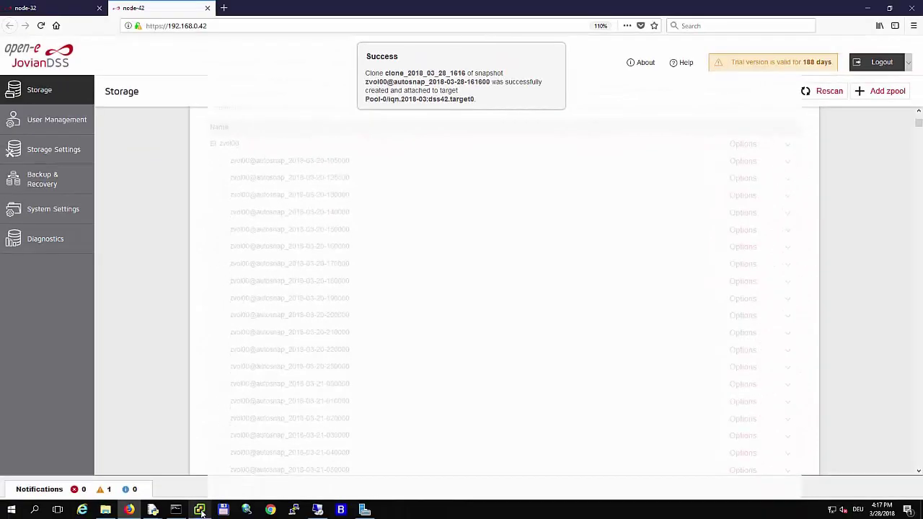
Collapse the zvol00 snapshot list and view the iSCSI targets of Pool-0
{"action": "mouse_move", "coordinate": [202, 513]}
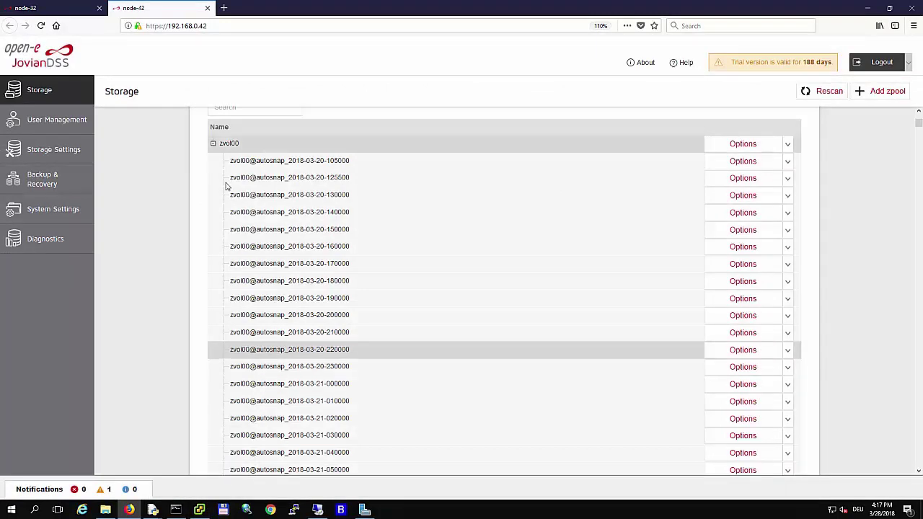
{"action": "left_click", "coordinate": [213, 144]}
{"action": "scroll", "coordinate": [269, 156], "scroll_direction": "up", "scroll_amount": 3}
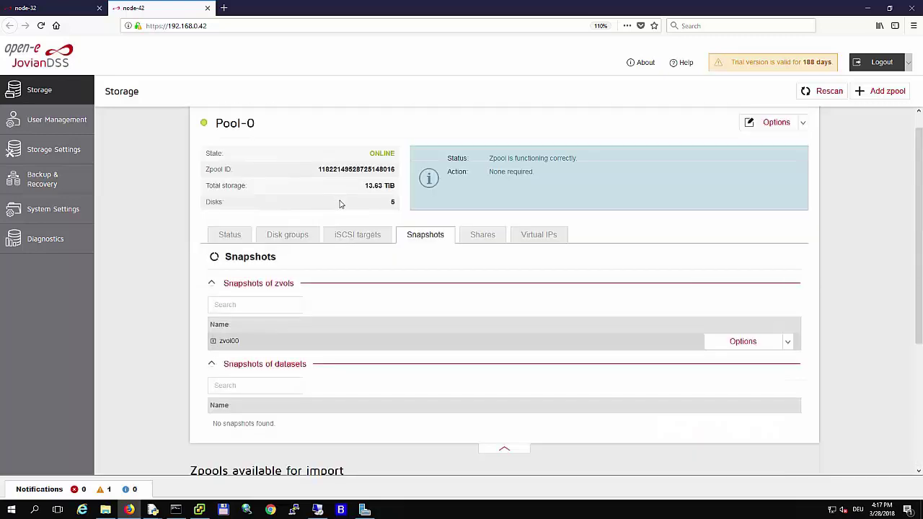
{"action": "left_click", "coordinate": [352, 241]}
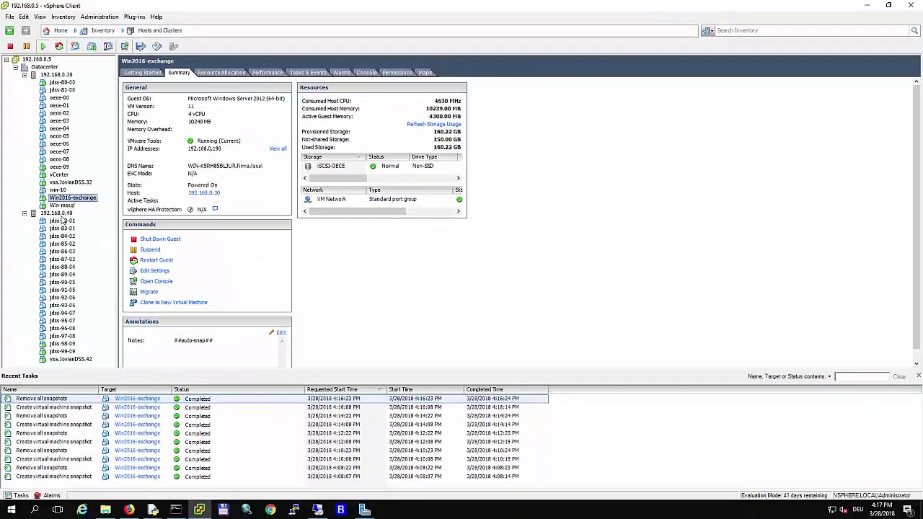
In vSphere Client, rescan the iSCSI software adapter vmhba37 on host 192.168.0.40
{"action": "left_click", "coordinate": [57, 213]}
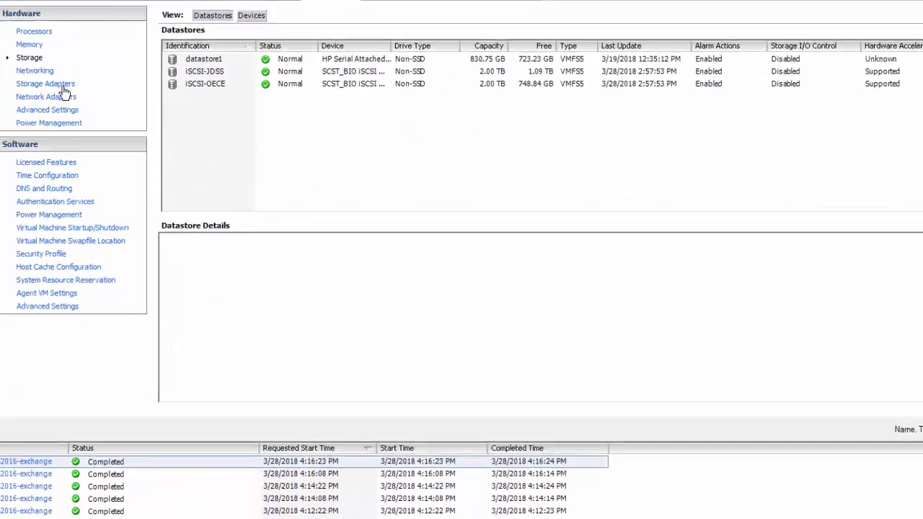
{"action": "left_click", "coordinate": [65, 88]}
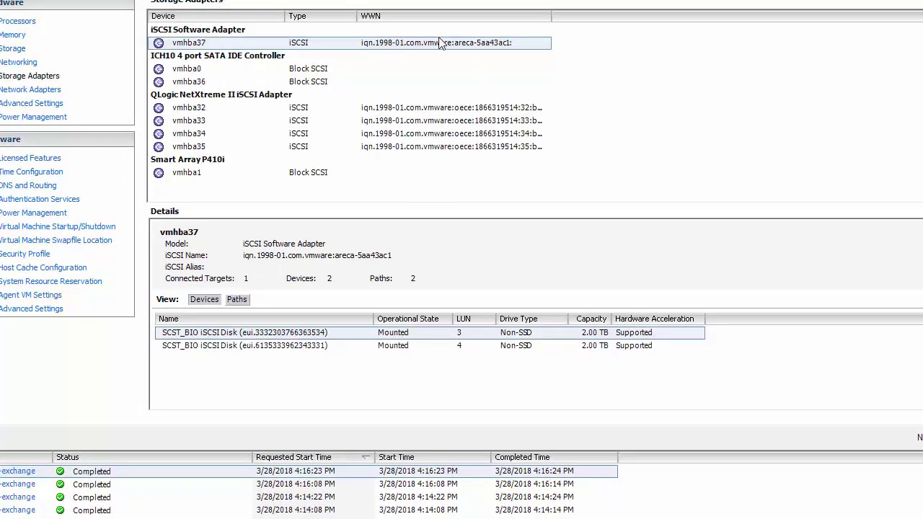
{"action": "left_click", "coordinate": [442, 41]}
{"action": "right_click", "coordinate": [441, 41]}
{"action": "left_click", "coordinate": [459, 49]}
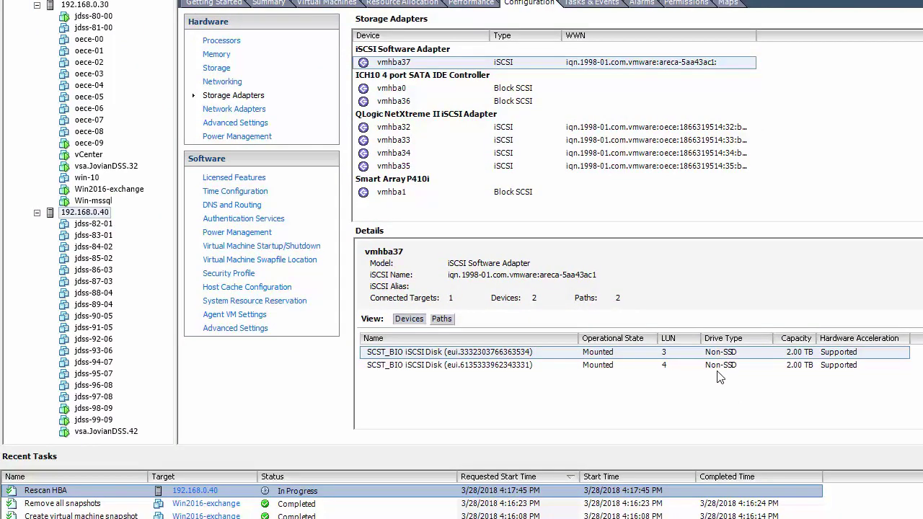
Add the iSCSI disk with LUN 0 as a datastore on host 192.168.0.40, assigning a new signature to its VMFS volume
{"action": "left_click", "coordinate": [218, 70]}
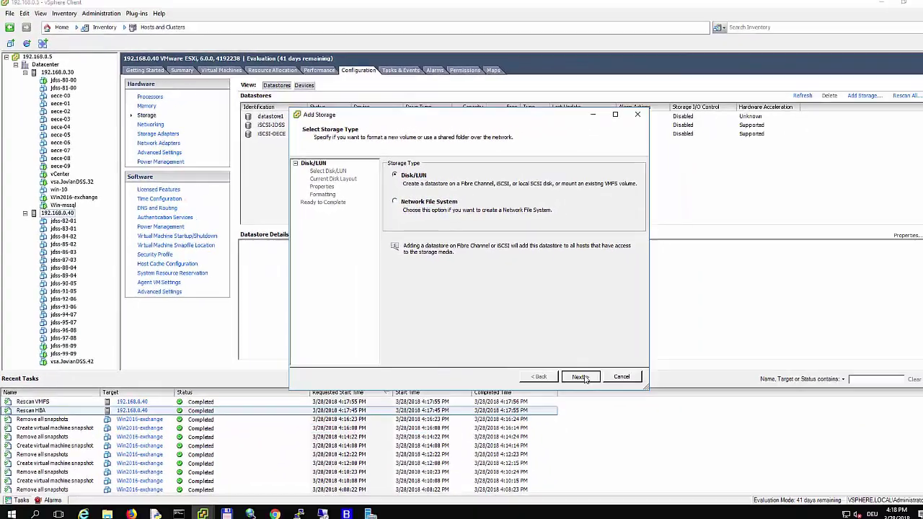
{"action": "left_click", "coordinate": [856, 455]}
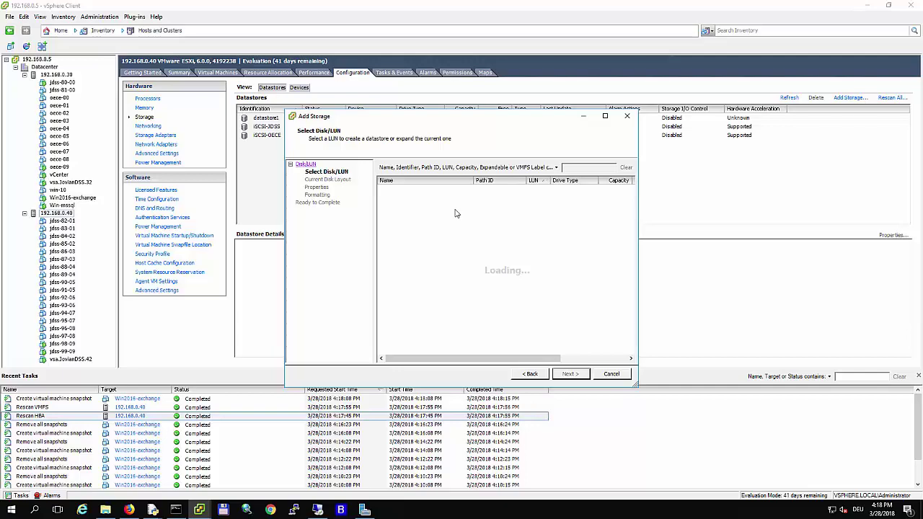
{"action": "left_click", "coordinate": [445, 191]}
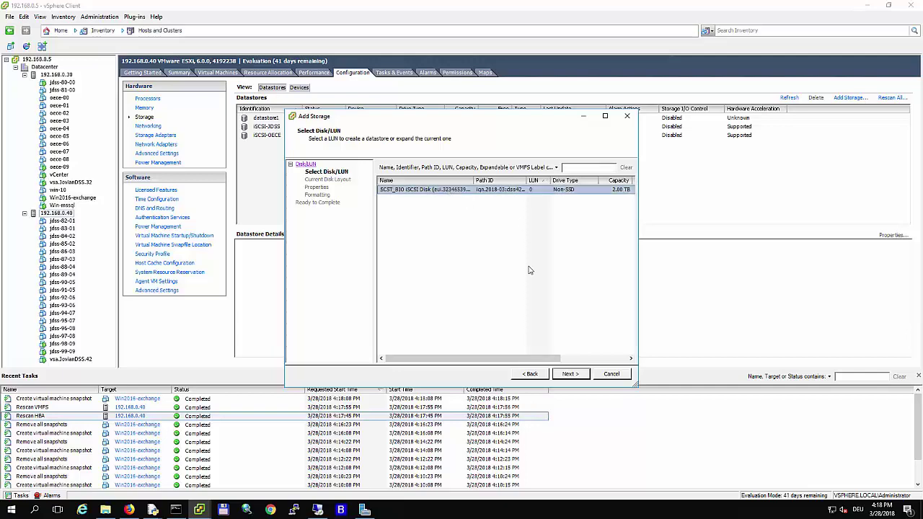
{"action": "left_click", "coordinate": [577, 374]}
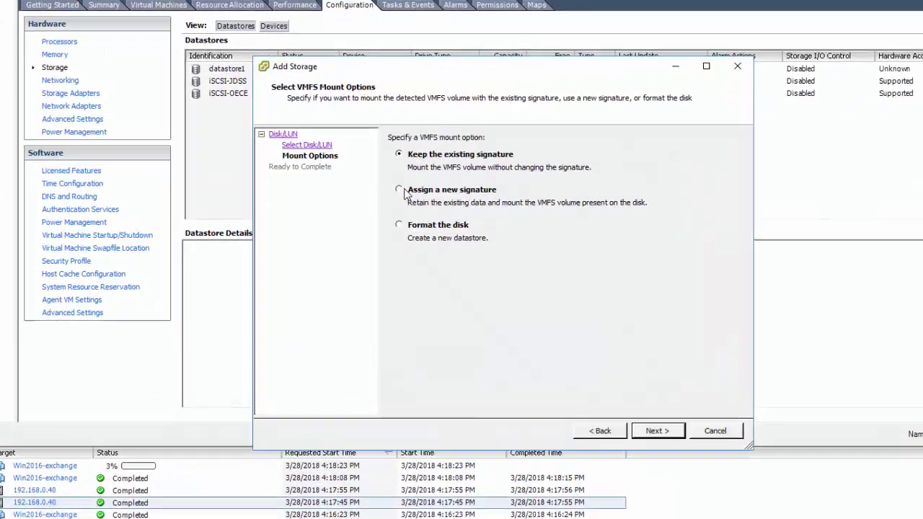
{"action": "left_click", "coordinate": [393, 207]}
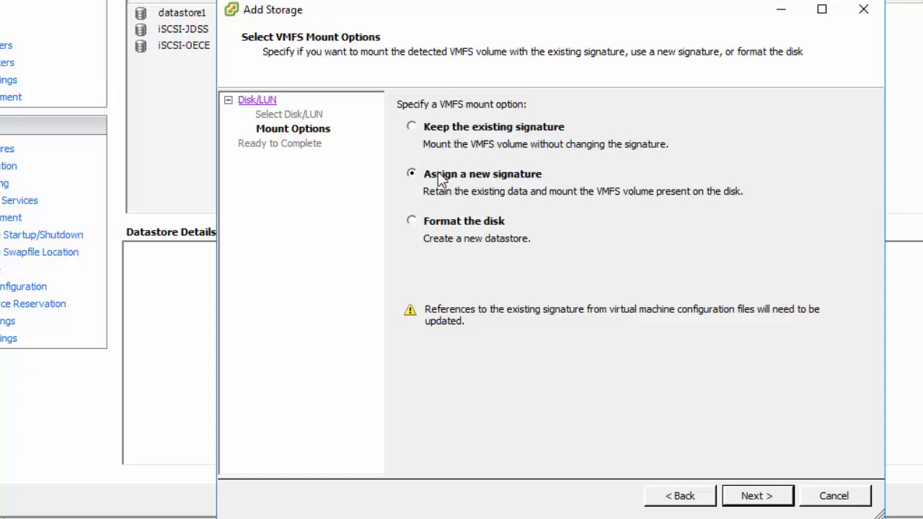
{"action": "left_click", "coordinate": [768, 503]}
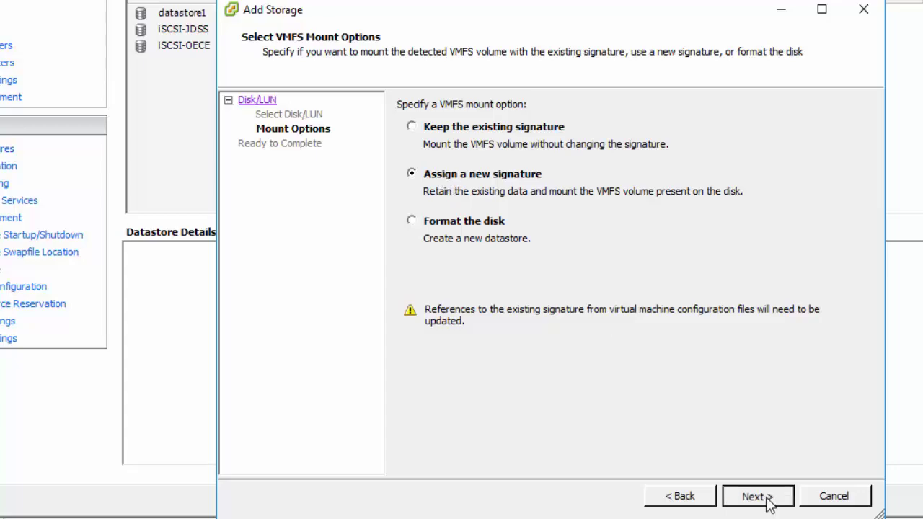
{"action": "left_click", "coordinate": [757, 496]}
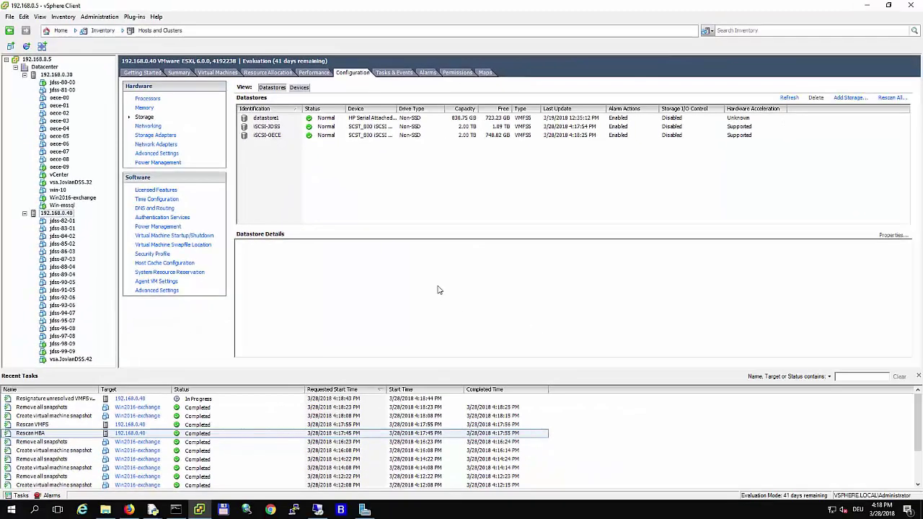
{"action": "left_click", "coordinate": [130, 399]}
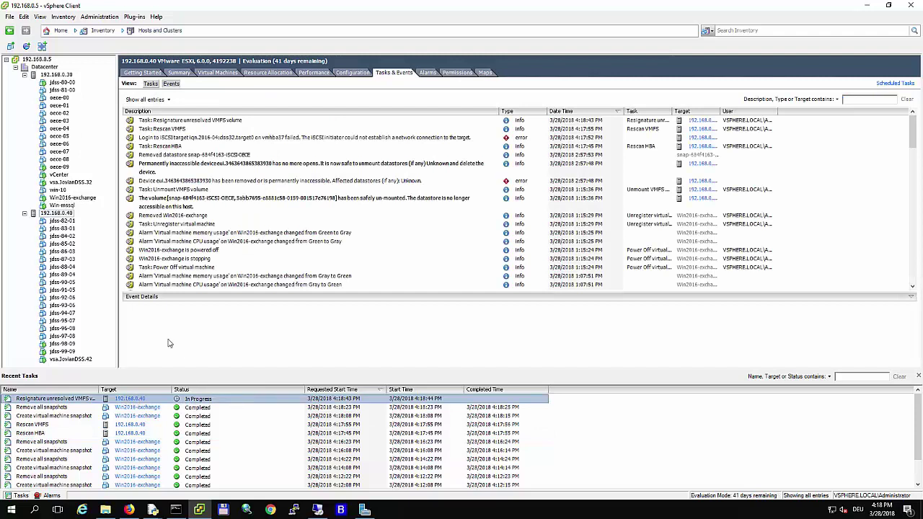
Shut down the guest operating system of the Win2016-exchange virtual machine on host 192.168.0.30
{"action": "left_click", "coordinate": [78, 199]}
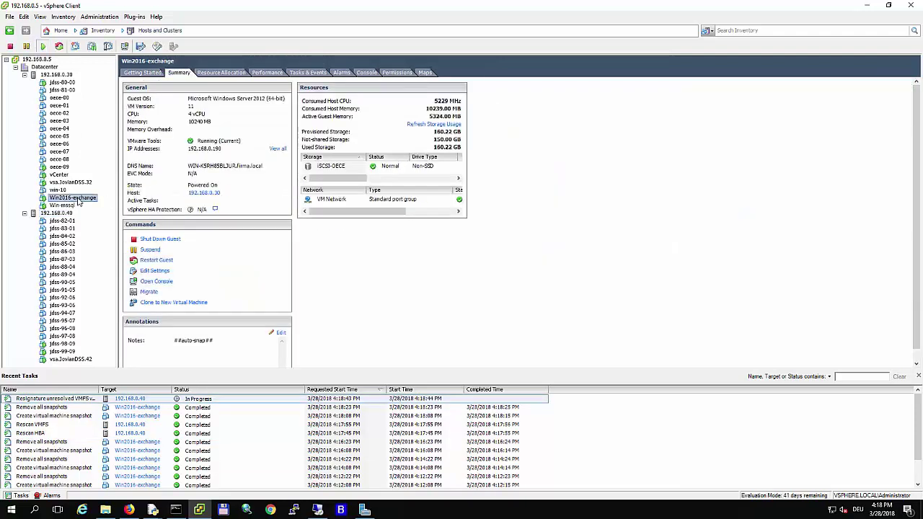
{"action": "right_click", "coordinate": [79, 200]}
{"action": "mouse_move", "coordinate": [117, 207]}
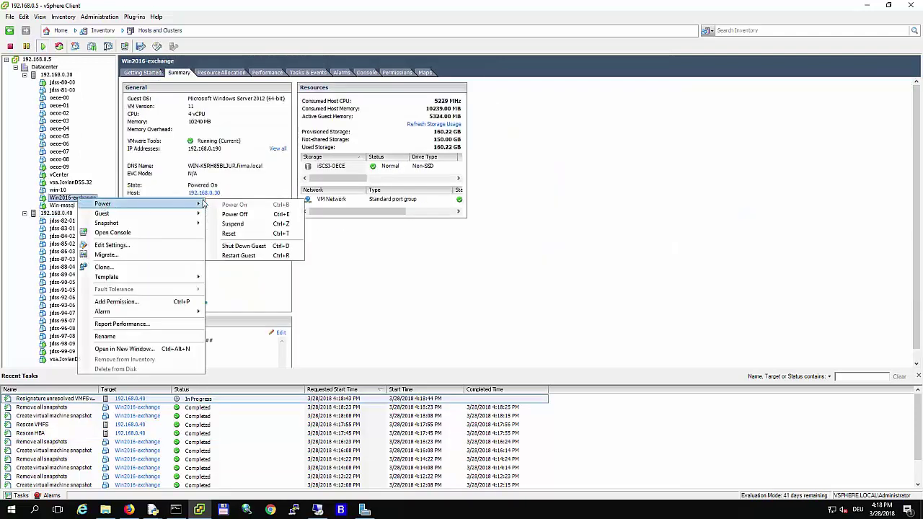
{"action": "left_click", "coordinate": [249, 246]}
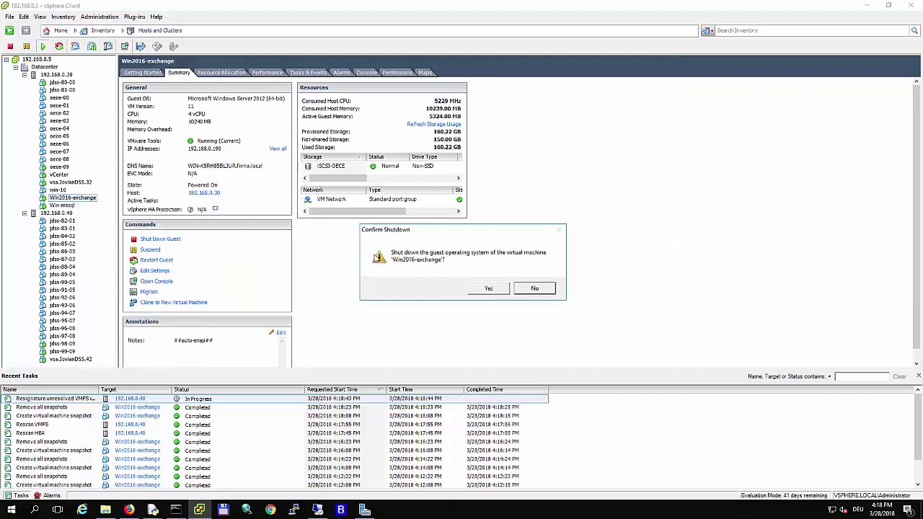
{"action": "left_click", "coordinate": [489, 288]}
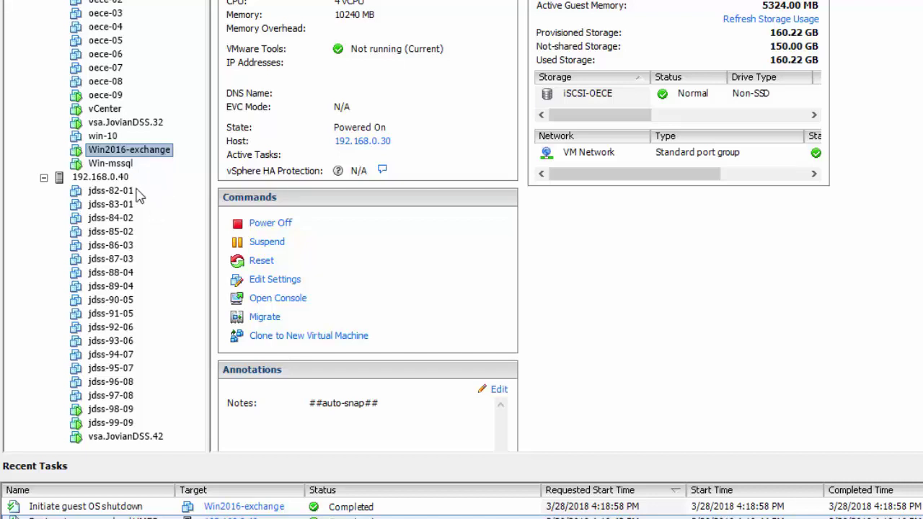
Remove the powered-off Win2016-exchange virtual machine from the inventory without deleting it from disk
{"action": "right_click", "coordinate": [153, 150]}
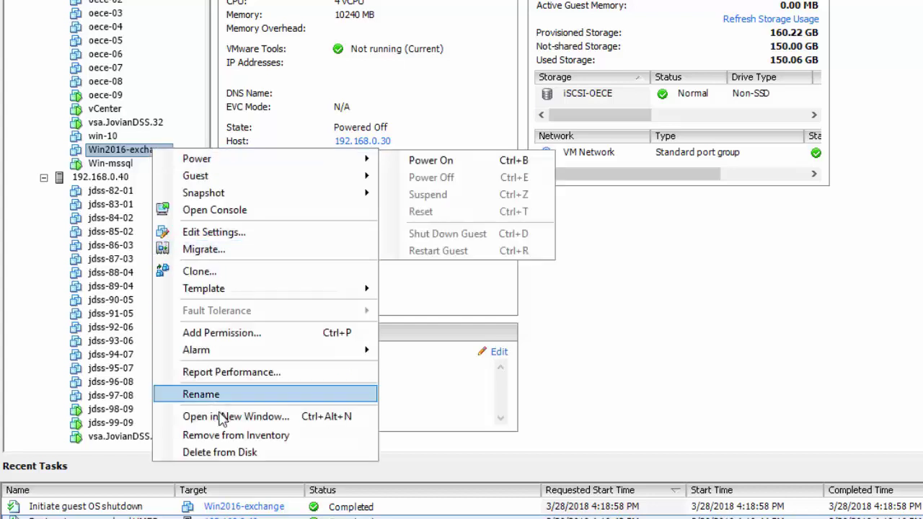
{"action": "left_click", "coordinate": [242, 436]}
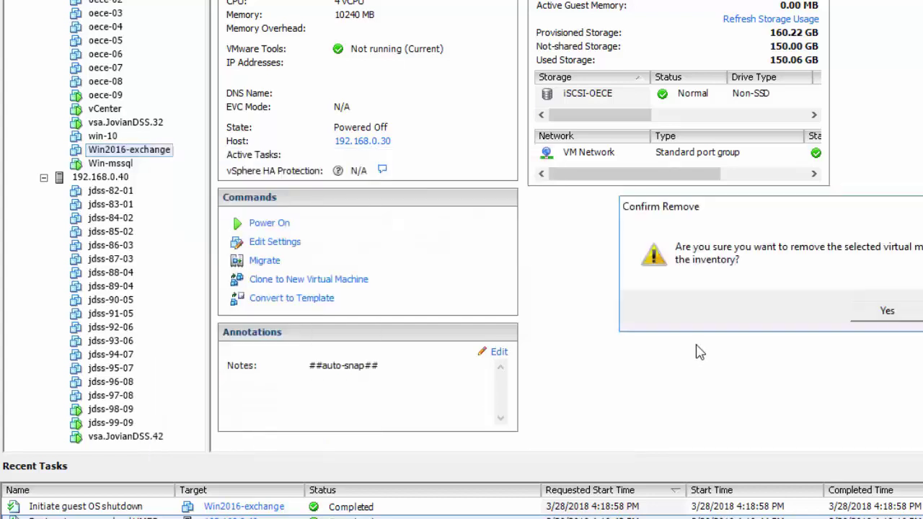
{"action": "left_click", "coordinate": [886, 312]}
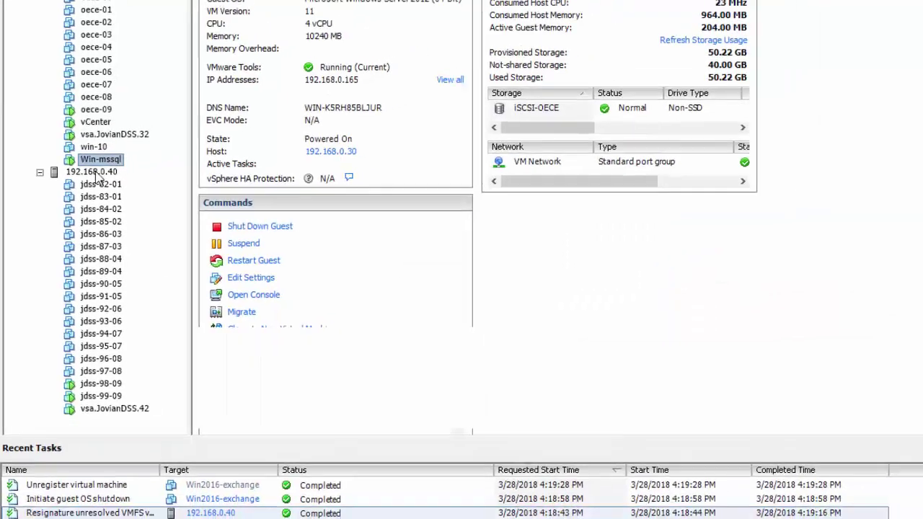
Browse the newly mounted snap-6cd4d4ed-iSCSI-OECE datastore in the storage configuration of host 192.168.0.40
{"action": "left_click", "coordinate": [93, 173]}
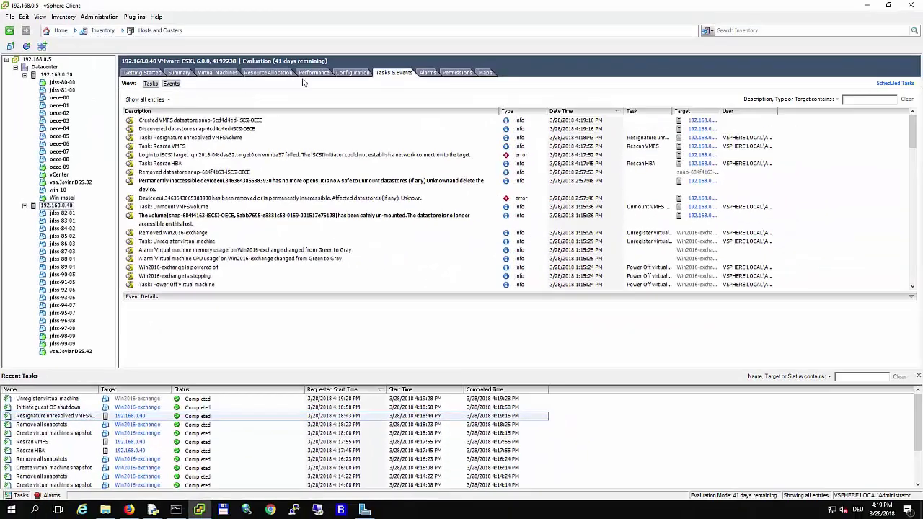
{"action": "left_click", "coordinate": [353, 73]}
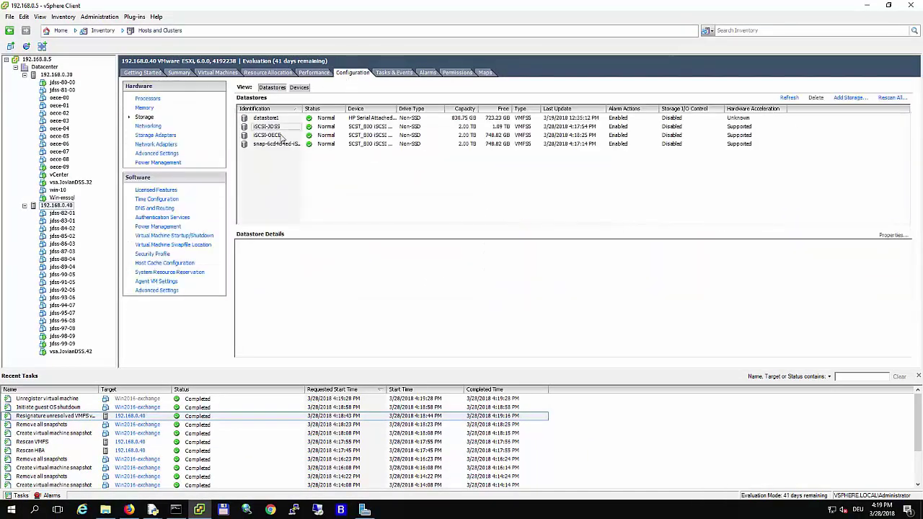
{"action": "left_click", "coordinate": [276, 146]}
{"action": "right_click", "coordinate": [276, 147]}
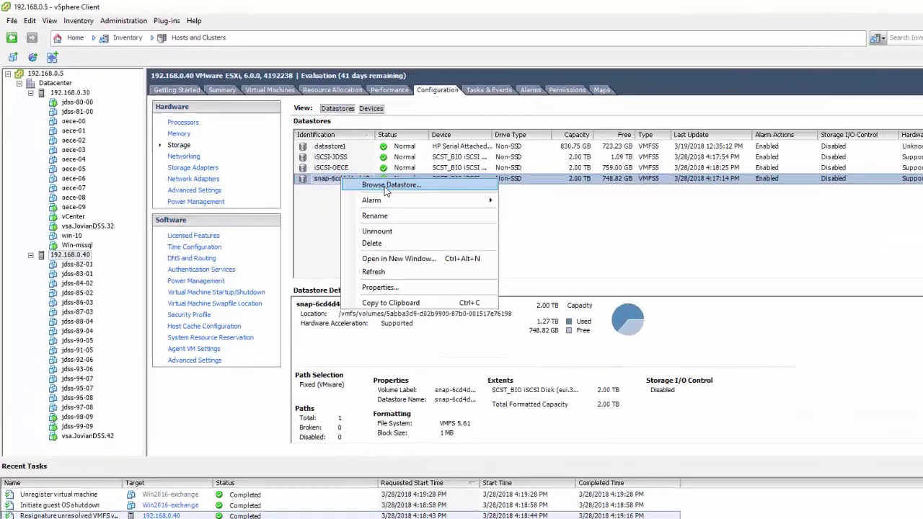
{"action": "left_click", "coordinate": [389, 186]}
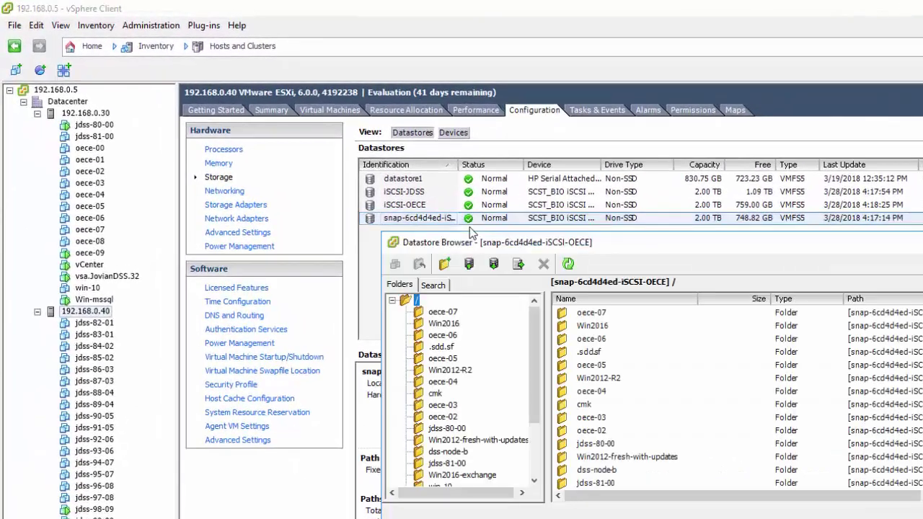
Search the datastore for files of type Virtual Machines and sort the results by name in descending order
{"action": "left_click", "coordinate": [440, 288]}
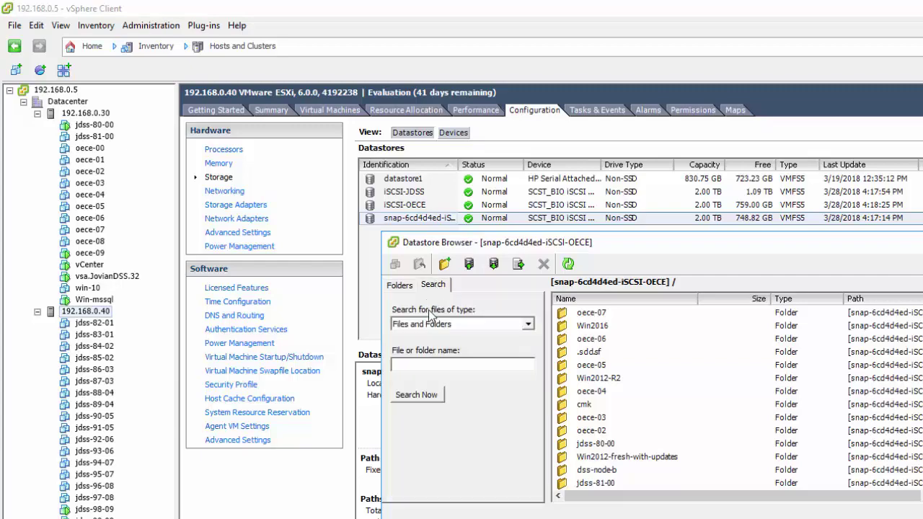
{"action": "left_click", "coordinate": [439, 325]}
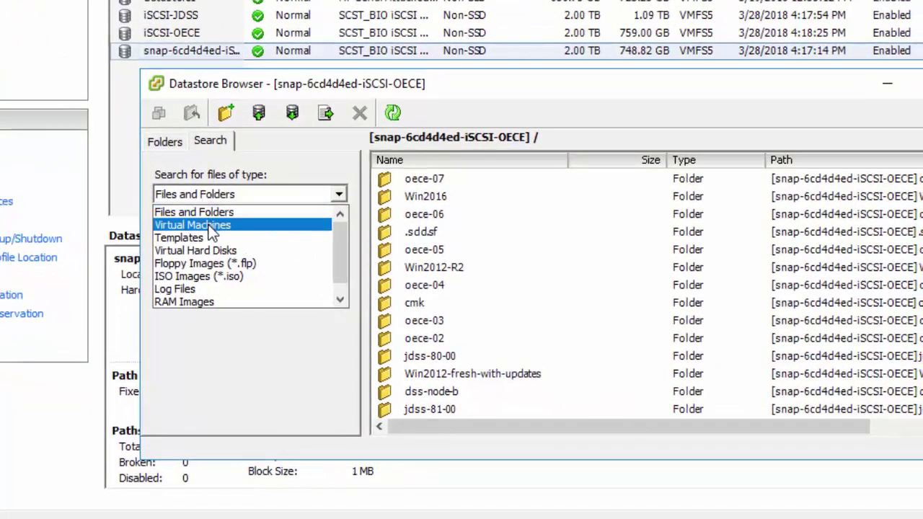
{"action": "left_click", "coordinate": [193, 225]}
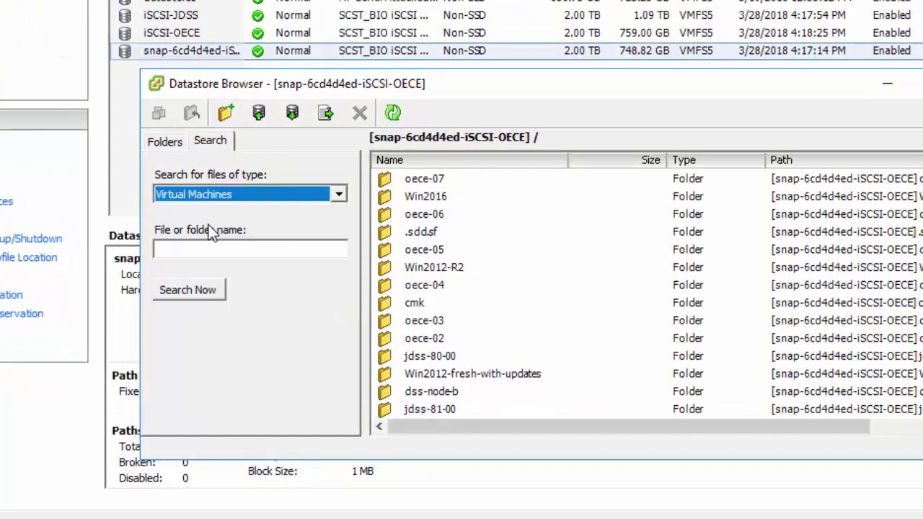
{"action": "left_click", "coordinate": [193, 289]}
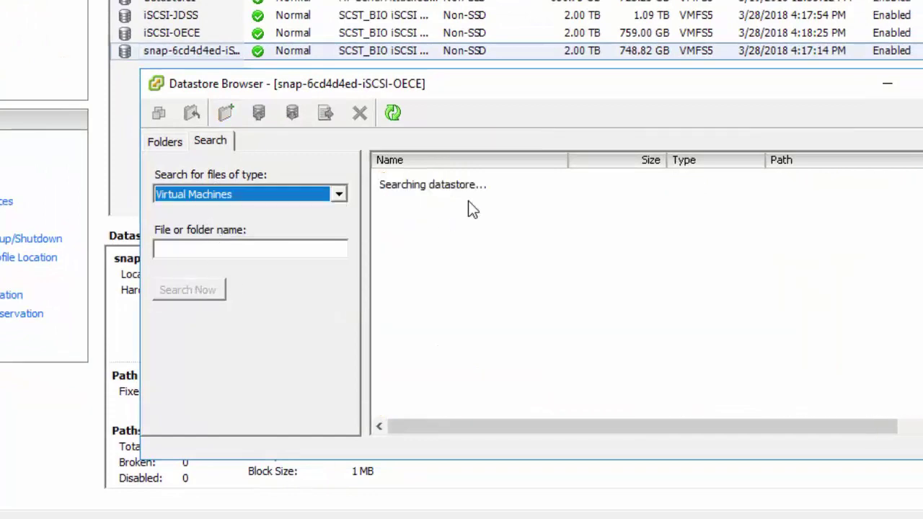
{"action": "left_click", "coordinate": [490, 161]}
{"action": "left_click", "coordinate": [490, 161]}
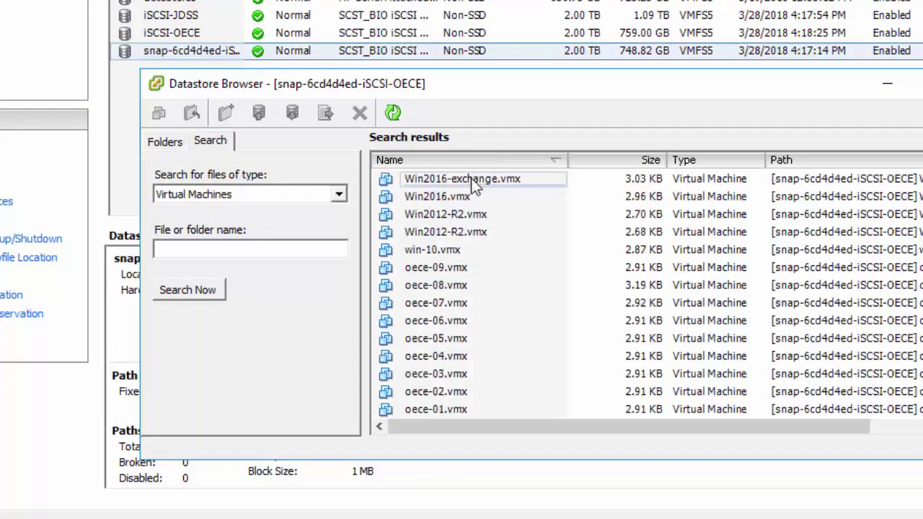
Add Win2016-exchange.vmx to the inventory as Win2016-exchange in Datacenter on host 192.168.0.40, and close the datastore browser
{"action": "left_click", "coordinate": [476, 180]}
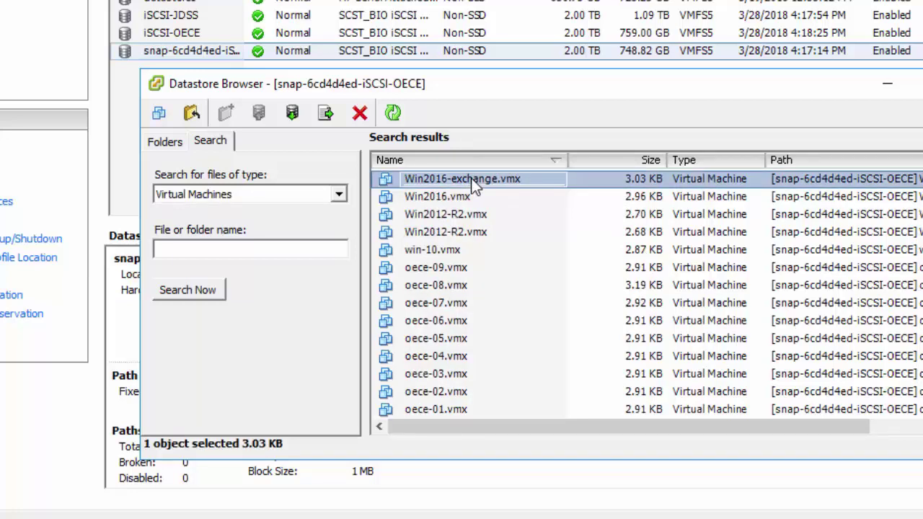
{"action": "right_click", "coordinate": [471, 177]}
{"action": "left_click", "coordinate": [537, 198]}
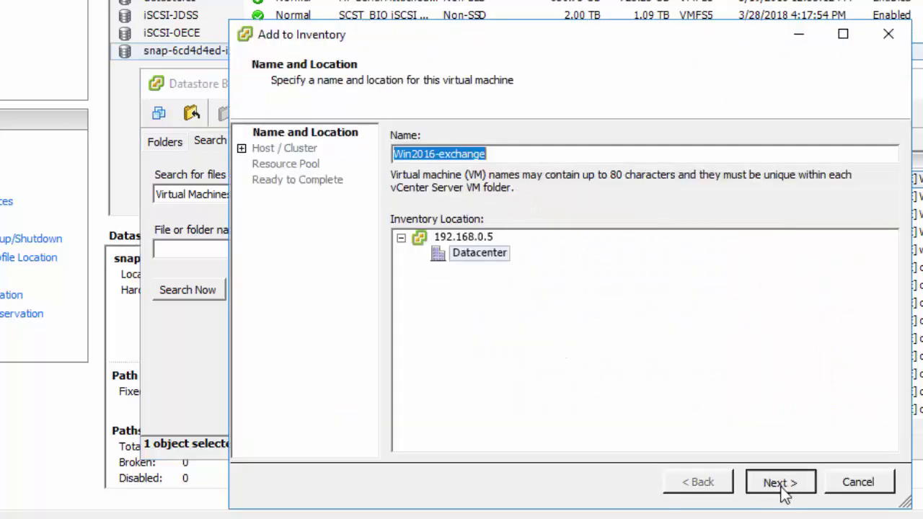
{"action": "left_click", "coordinate": [780, 483]}
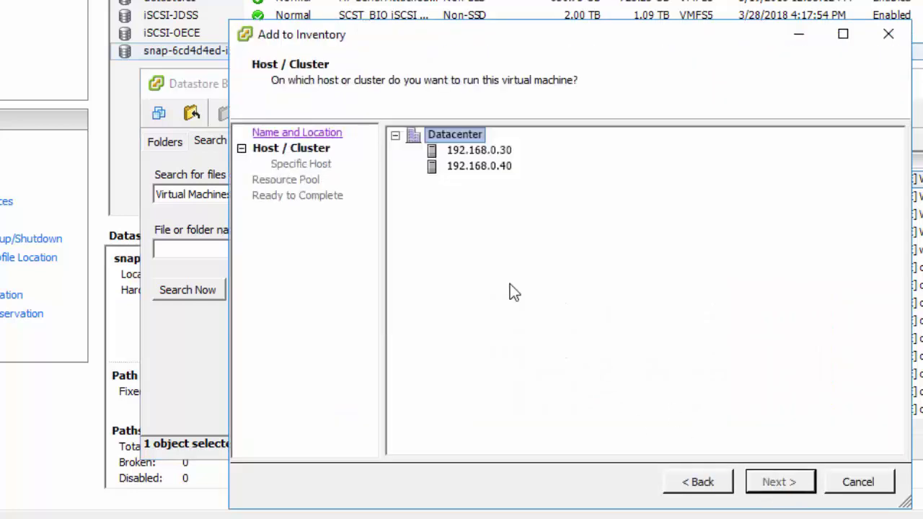
{"action": "left_click", "coordinate": [476, 166]}
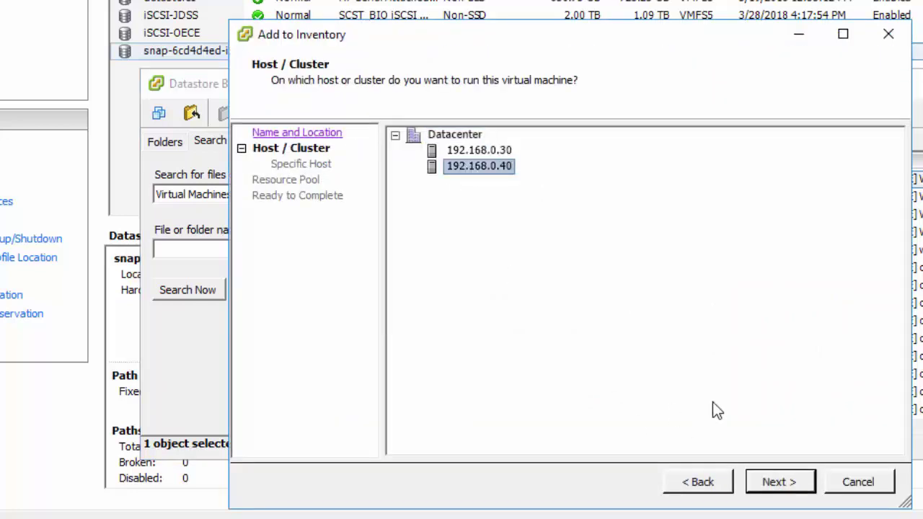
{"action": "left_click", "coordinate": [792, 488]}
{"action": "left_click", "coordinate": [792, 488]}
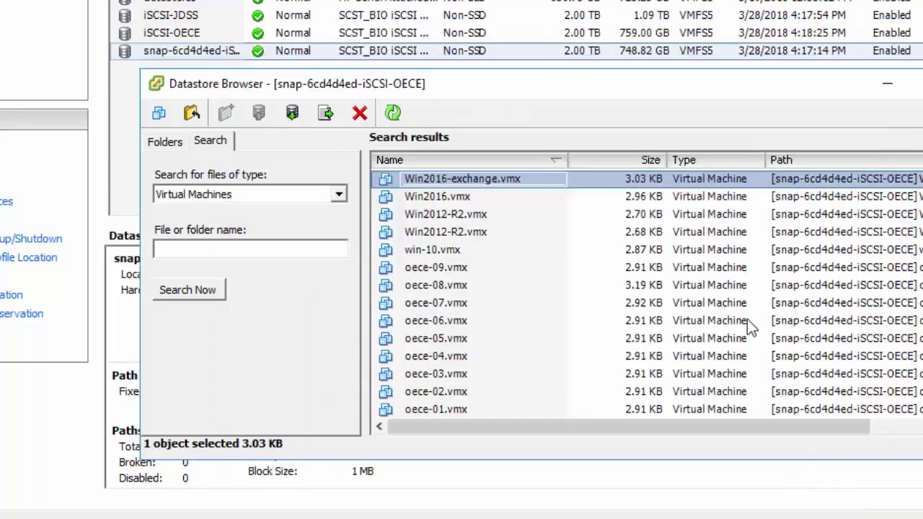
{"action": "left_click", "coordinate": [917, 83]}
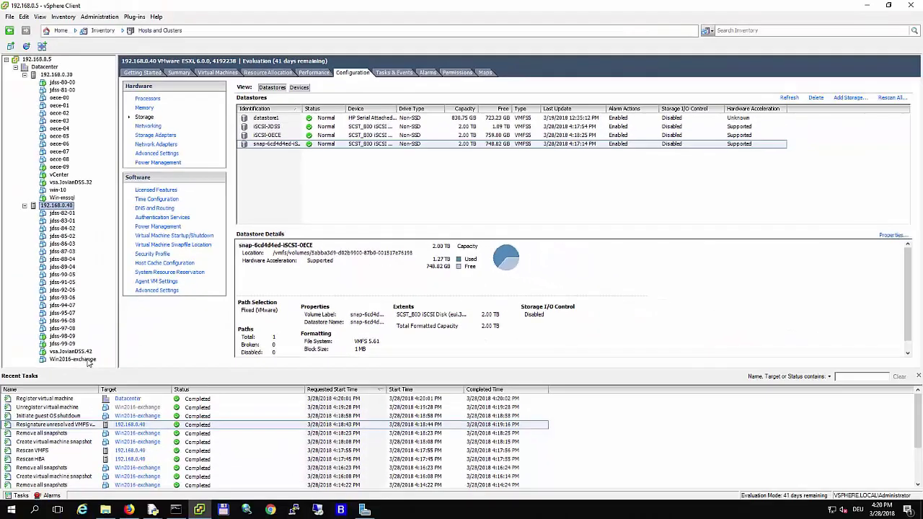
Power on Win2016-exchange on host 192.168.0.40 and answer the virtual machine question with I Moved It
{"action": "left_click", "coordinate": [4, 401]}
{"action": "right_click", "coordinate": [2, 401]}
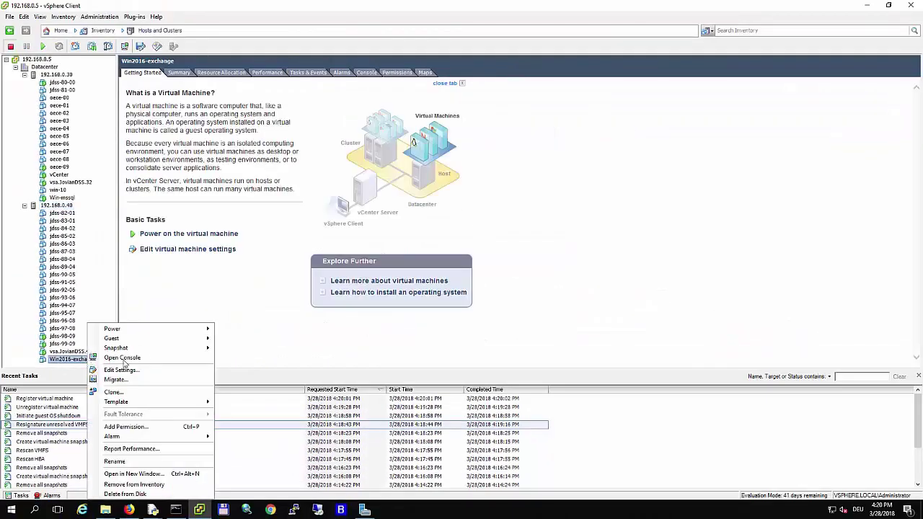
{"action": "mouse_move", "coordinate": [161, 332]}
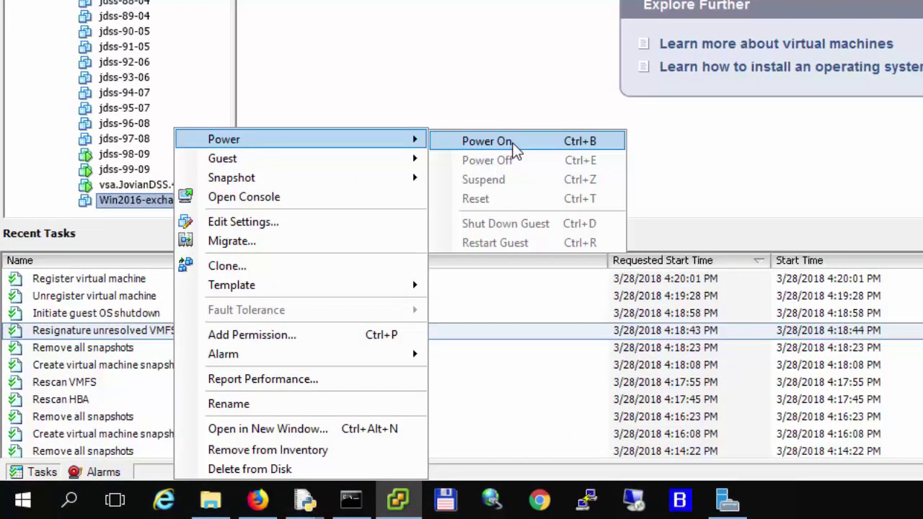
{"action": "left_click", "coordinate": [476, 171]}
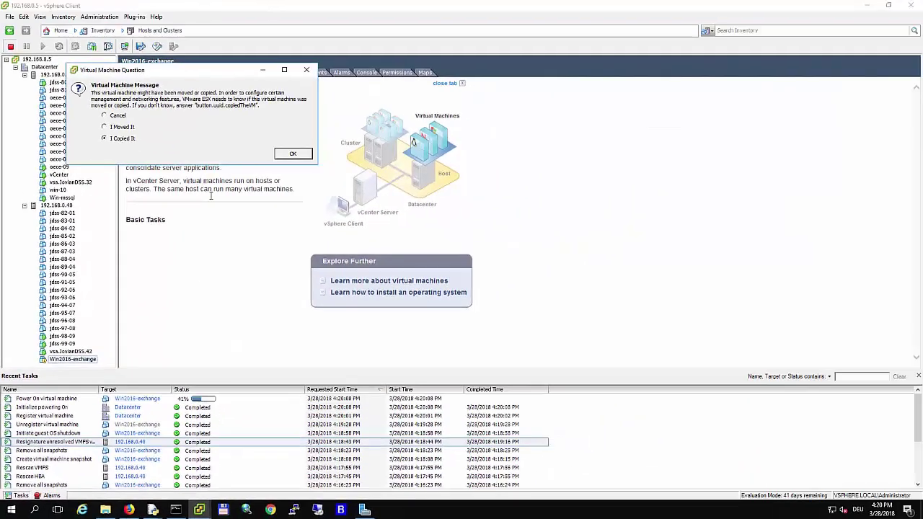
{"action": "left_click", "coordinate": [113, 127]}
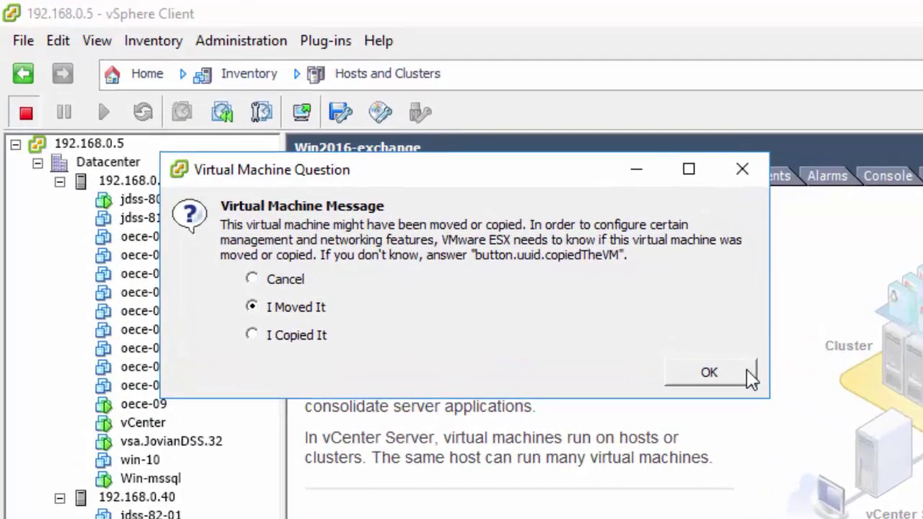
{"action": "left_click", "coordinate": [748, 370]}
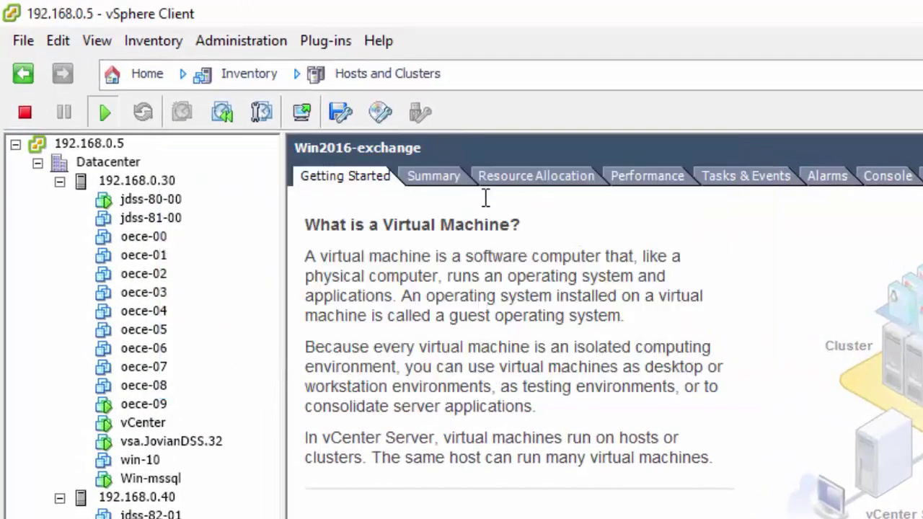
Open the Win2016-exchange console in its own window and reposition that window
{"action": "left_click", "coordinate": [303, 112]}
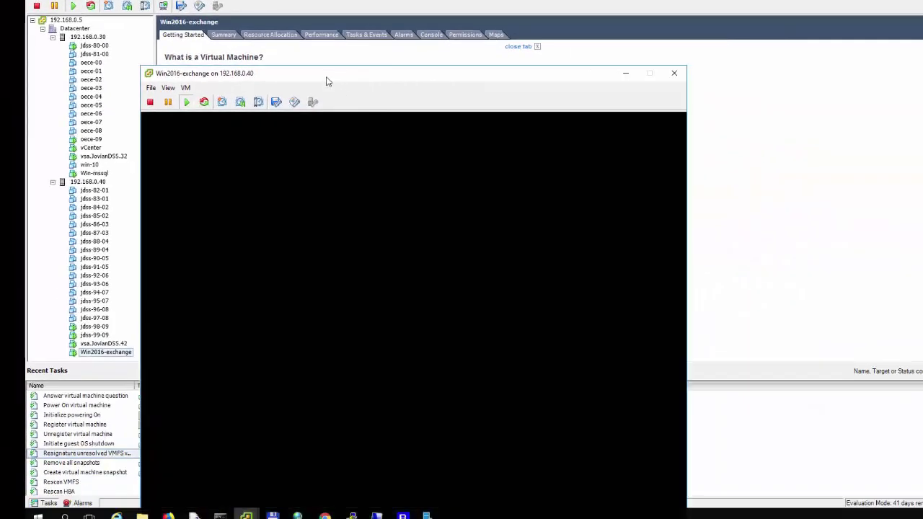
{"action": "left_click_drag", "start_coordinate": [379, 80], "coordinate": [465, 8]}
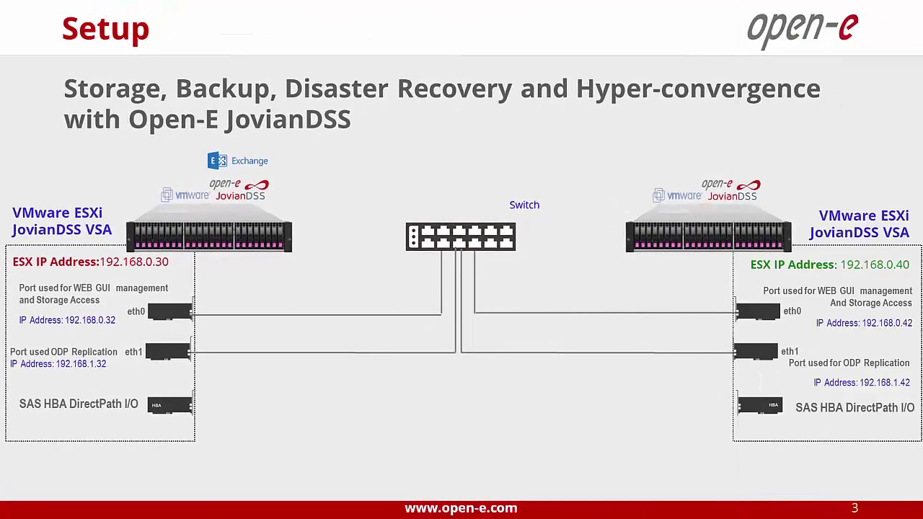
{"action": "key", "text": "Right"}
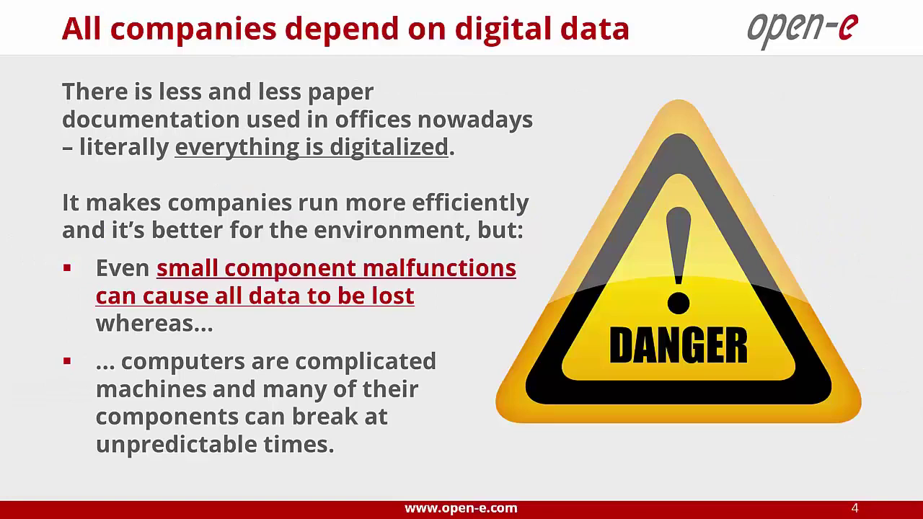
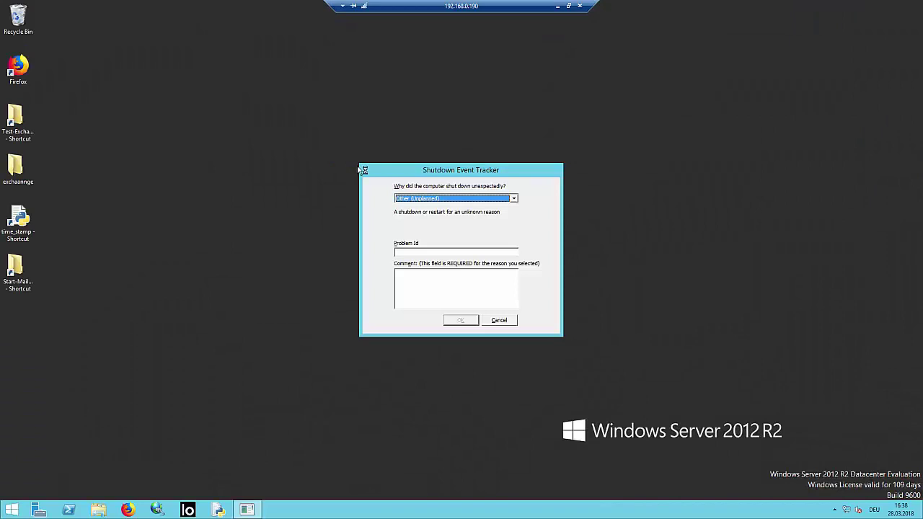
Cancel the Shutdown Event Tracker on the recovered server and minimize Server Manager
{"action": "left_click", "coordinate": [501, 322]}
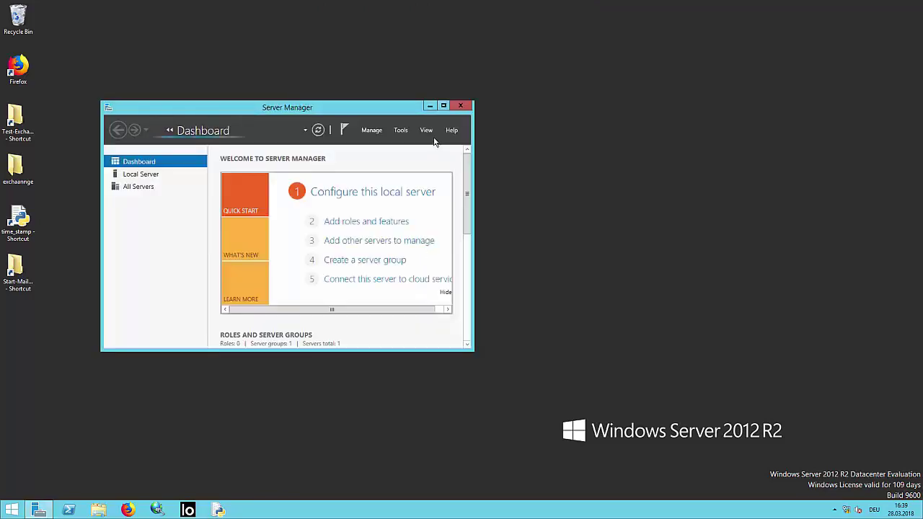
{"action": "left_click", "coordinate": [427, 107]}
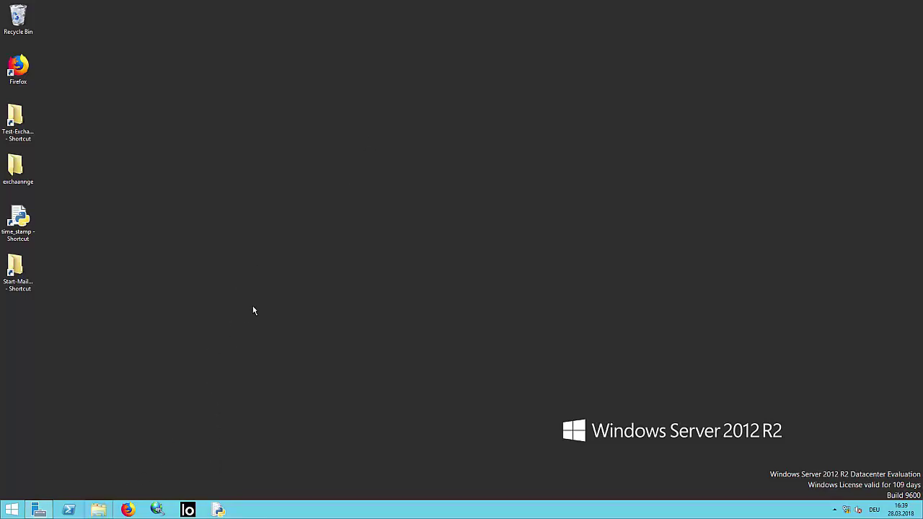
Open the time_stamp text document from Documents and copy its last recorded line
{"action": "key", "text": "super+e"}
{"action": "double_click", "coordinate": [448, 135]}
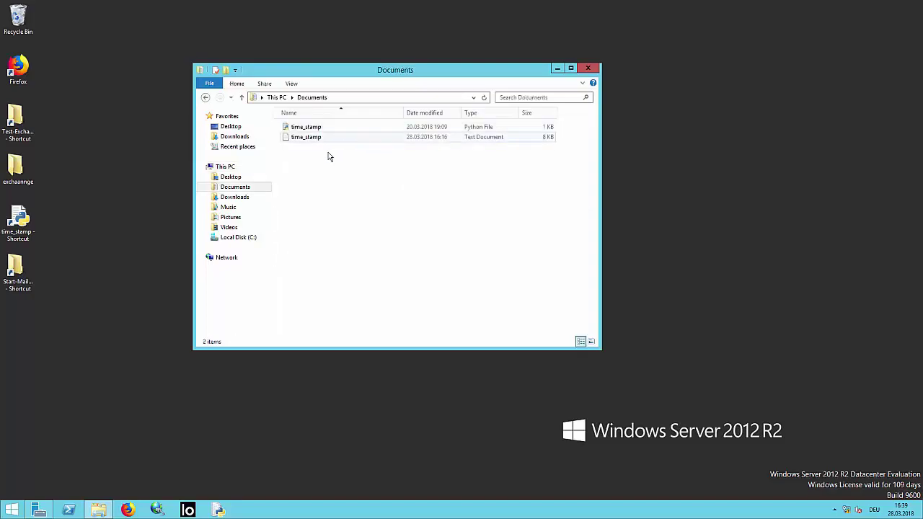
{"action": "double_click", "coordinate": [314, 138]}
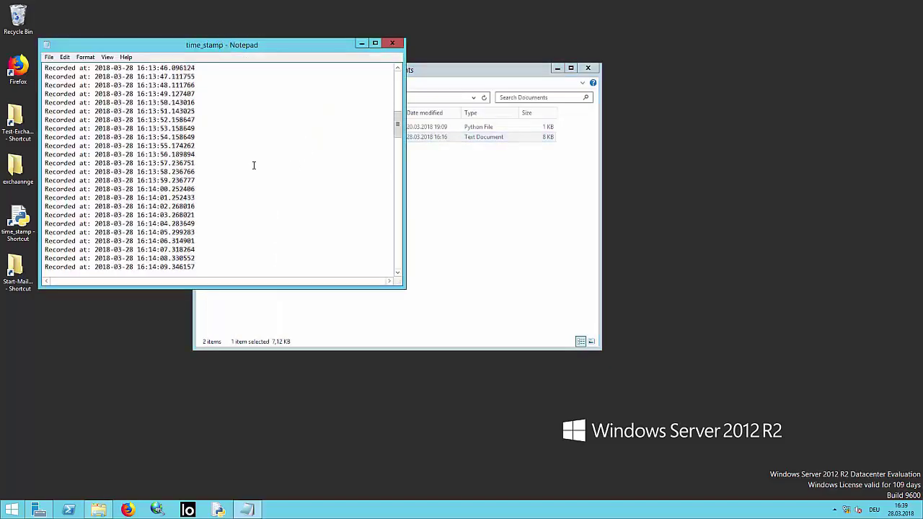
{"action": "scroll", "coordinate": [253, 165], "scroll_direction": "down", "scroll_amount": 20}
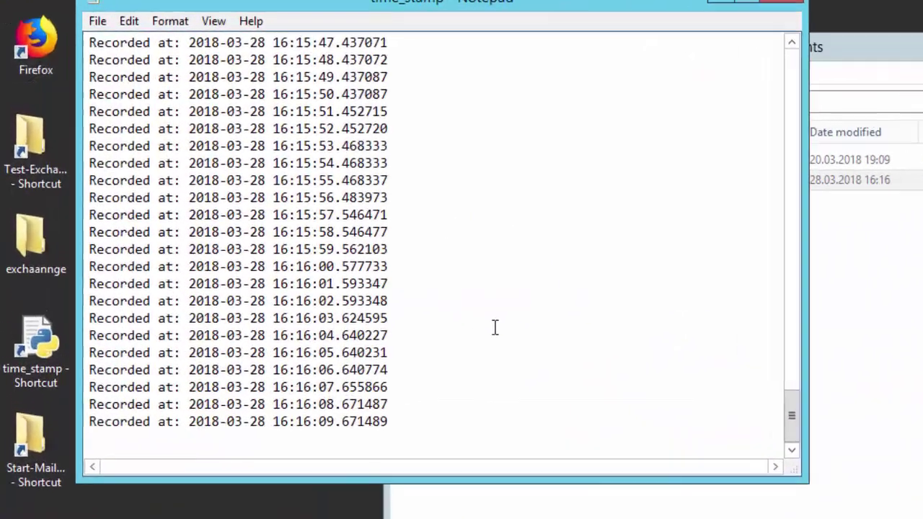
{"action": "left_click_drag", "start_coordinate": [420, 423], "coordinate": [93, 444]}
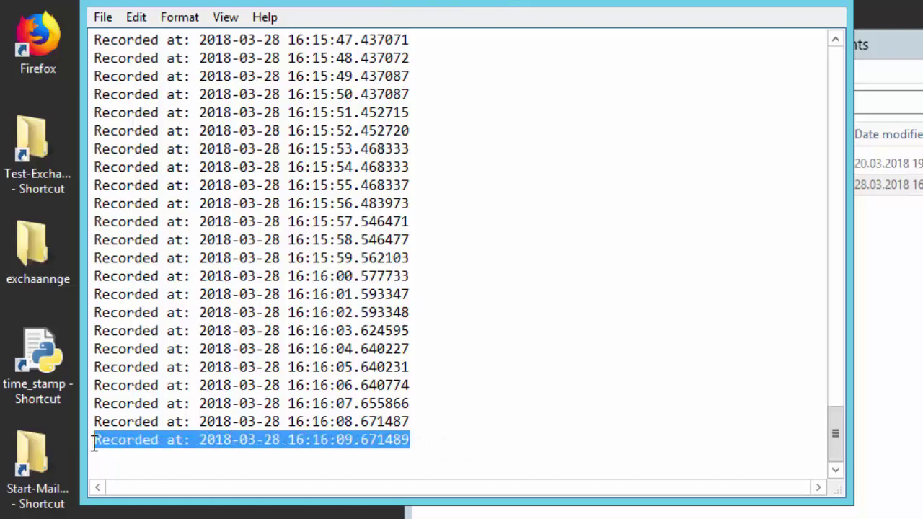
{"action": "right_click", "coordinate": [96, 441]}
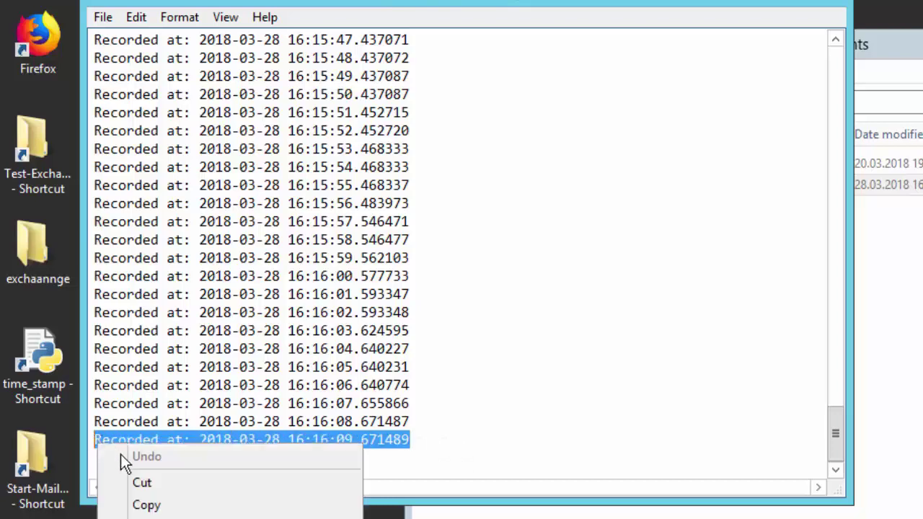
{"action": "left_click", "coordinate": [202, 505]}
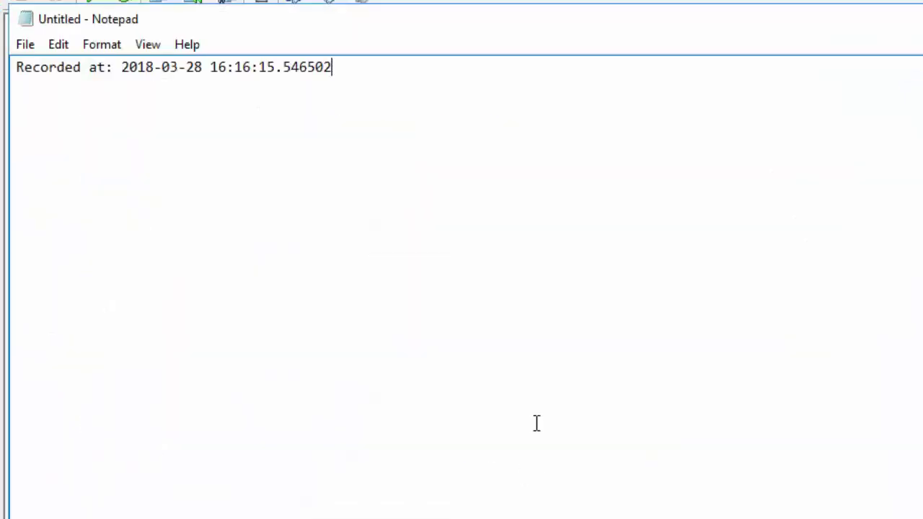
Paste the copied line above the existing timestamp in the untitled Notepad note, separated by blank lines
{"action": "key", "text": "Return"}
{"action": "key", "text": "Return"}
{"action": "key", "text": "Up"}
{"action": "key", "text": "Up"}
{"action": "key", "text": "Return"}
{"action": "key", "text": "Return"}
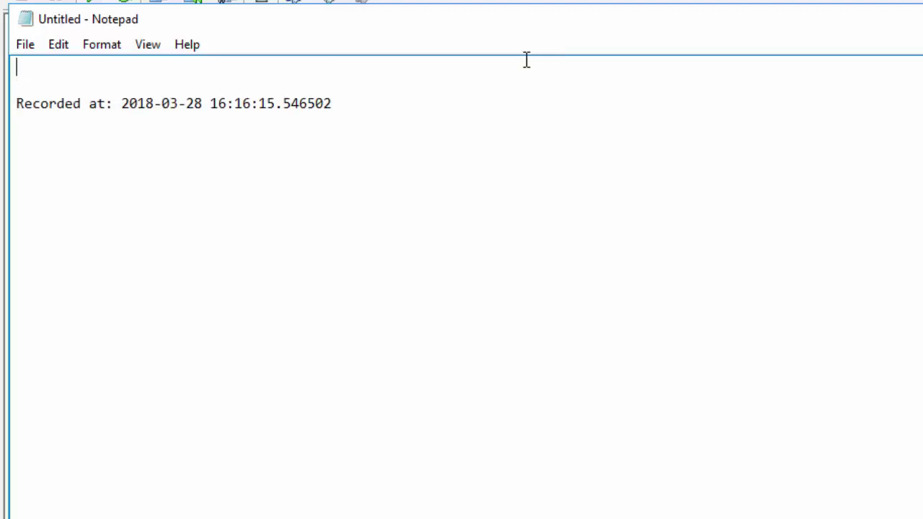
{"action": "key", "text": "ctrl+v"}
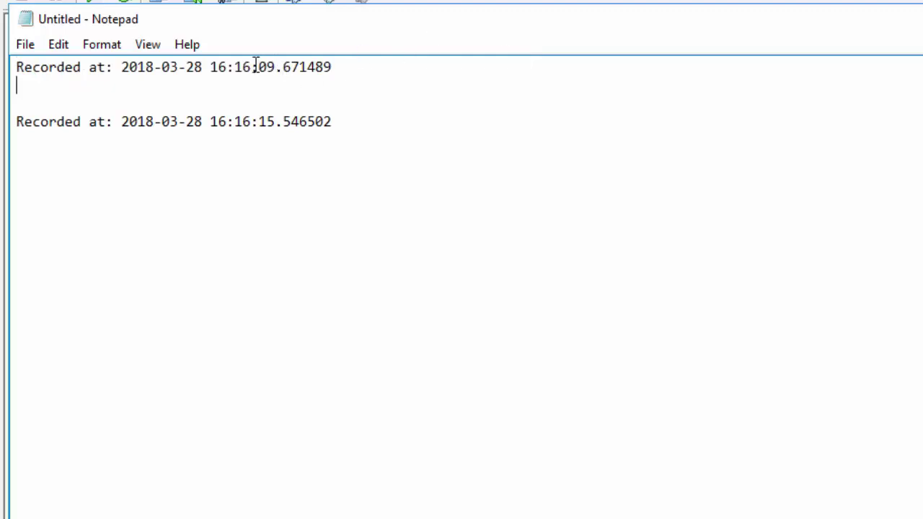
Label the upper timestamp in the note vss and the lower one just storage
{"action": "left_click_drag", "start_coordinate": [251, 66], "coordinate": [275, 67]}
{"action": "left_click", "coordinate": [283, 66]}
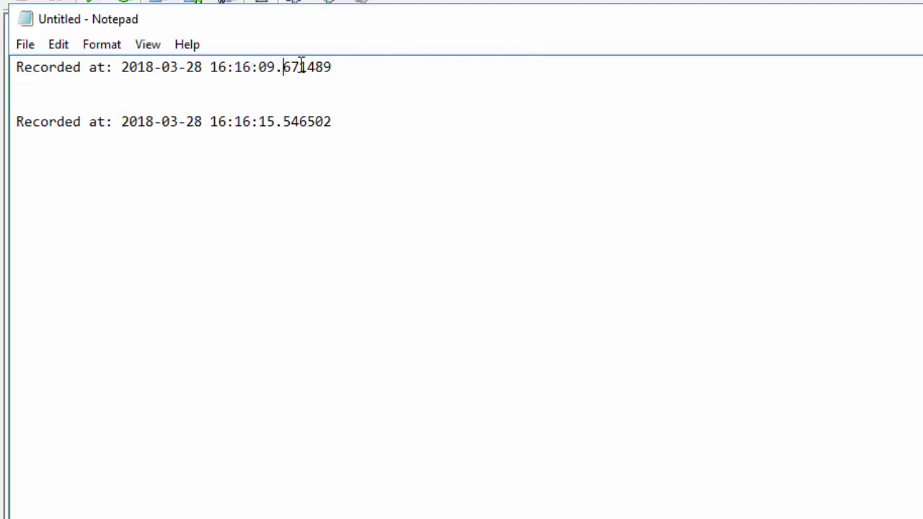
{"action": "left_click", "coordinate": [377, 73]}
{"action": "type", "text": "vss"}
{"action": "left_click", "coordinate": [390, 115]}
{"action": "type", "text": "just "}
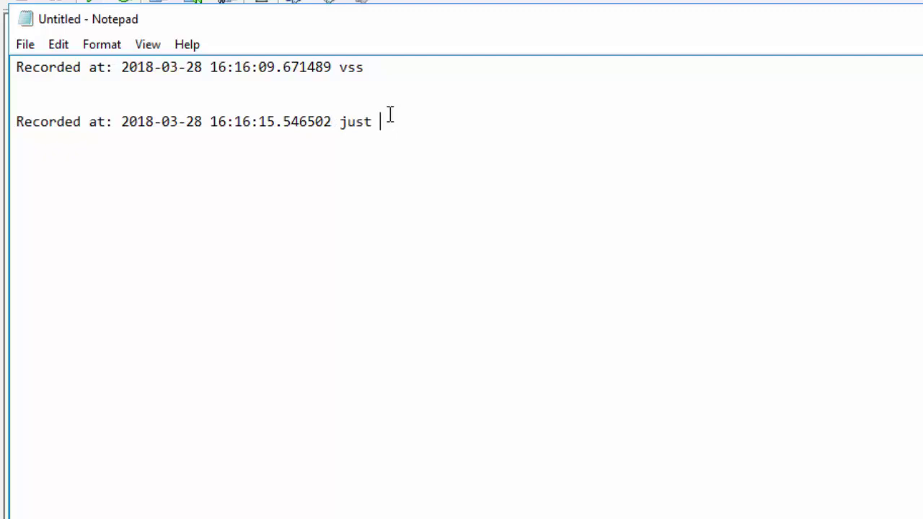
{"action": "type", "text": "storage"}
Compare the seconds of the vss and just storage timestamps in the note
{"action": "mouse_move", "coordinate": [253, 122]}
{"action": "left_mouse_down"}
{"action": "mouse_move", "coordinate": [275, 124]}
{"action": "mouse_move", "coordinate": [259, 123]}
{"action": "left_mouse_up"}
{"action": "left_click", "coordinate": [274, 122]}
{"action": "left_click_drag", "start_coordinate": [260, 66], "coordinate": [279, 70]}
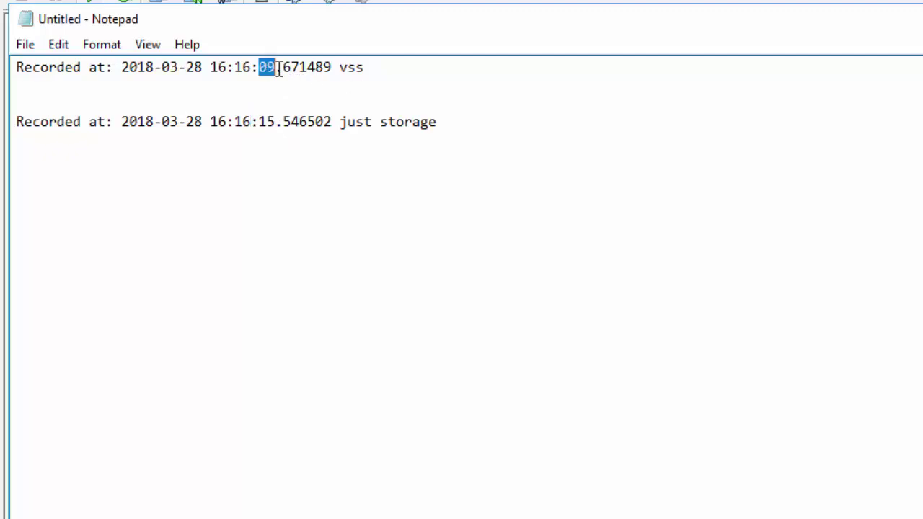
{"action": "left_click", "coordinate": [277, 69]}
{"action": "double_click", "coordinate": [262, 67]}
{"action": "left_click", "coordinate": [267, 67]}
{"action": "left_click_drag", "start_coordinate": [277, 122], "coordinate": [254, 122]}
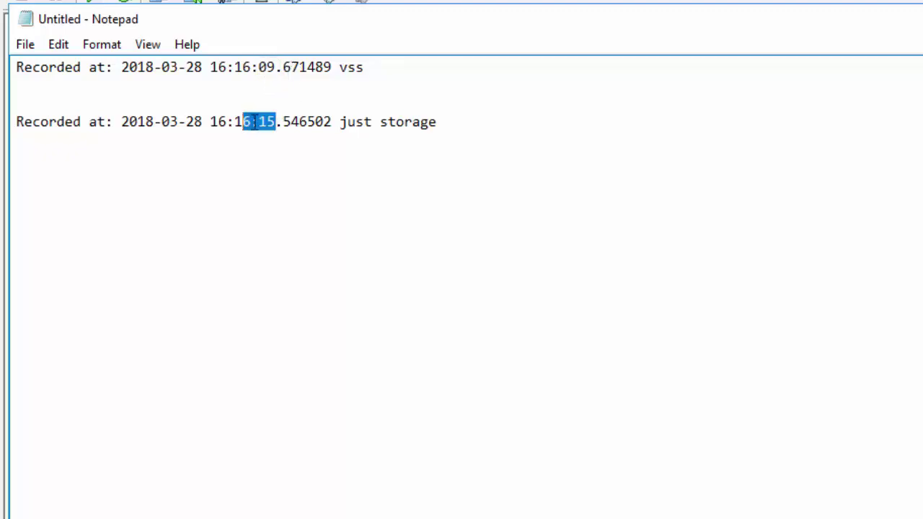
{"action": "left_click", "coordinate": [302, 124]}
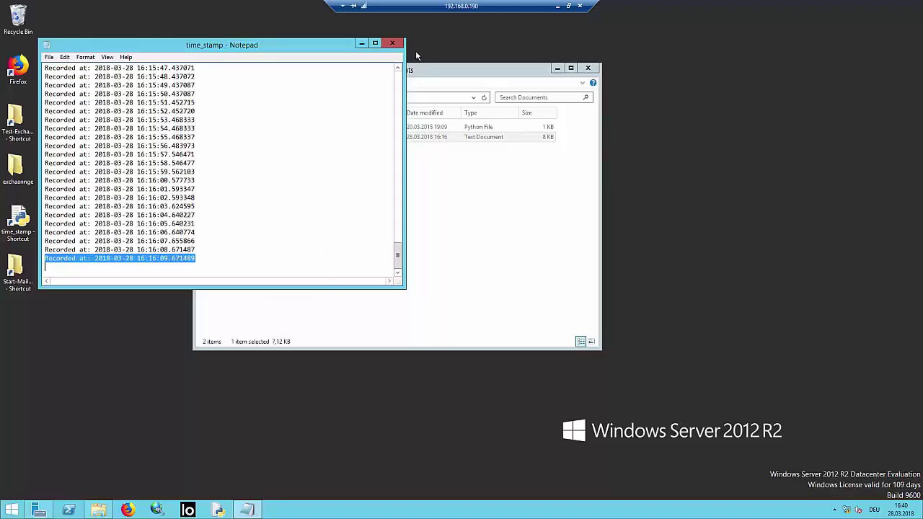
Close the time_stamp text file on the recovered server and minimize the Documents window
{"action": "left_click", "coordinate": [392, 43]}
{"action": "left_click", "coordinate": [558, 68]}
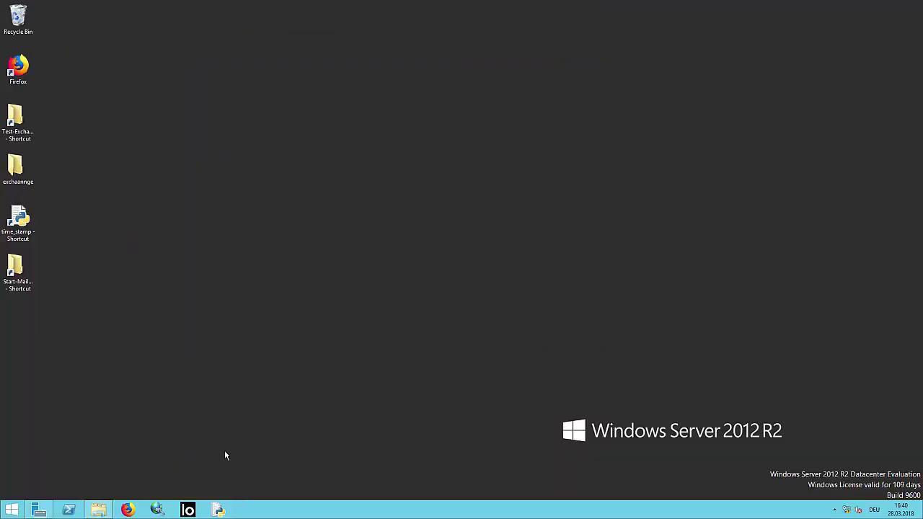
Open the Exchange mailboxes page in Firefox on the recovered server and get all mailbox results
{"action": "right_click", "coordinate": [128, 509]}
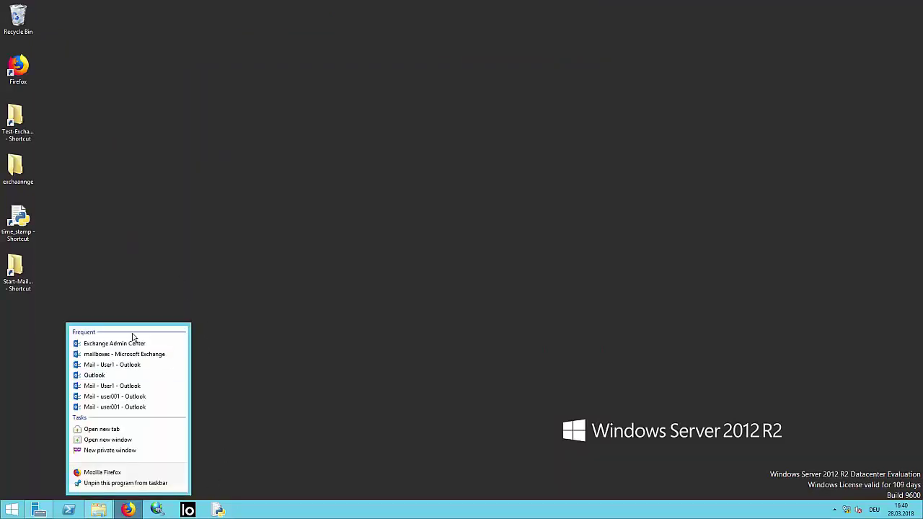
{"action": "left_click", "coordinate": [190, 435]}
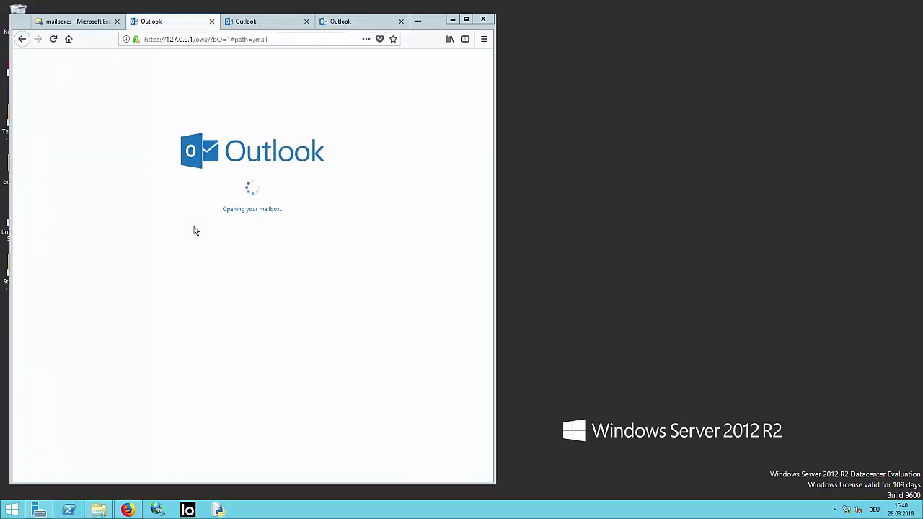
{"action": "left_click", "coordinate": [81, 22]}
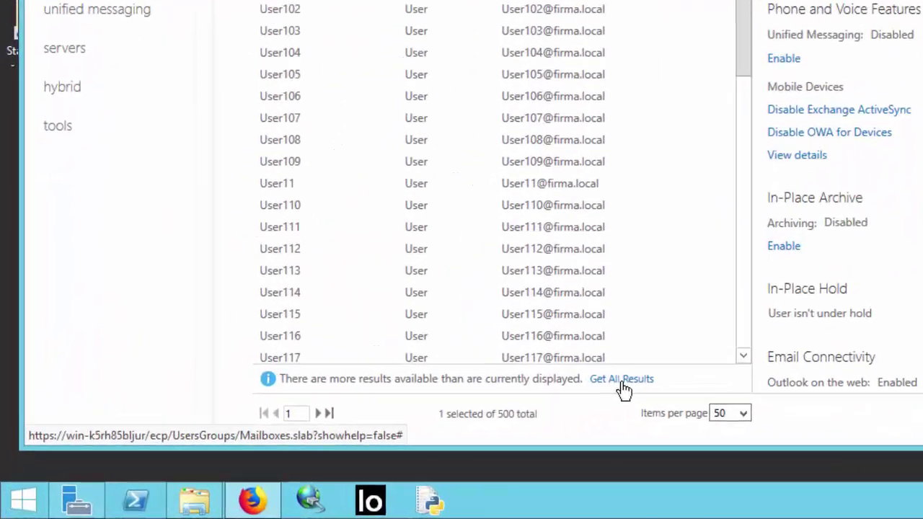
{"action": "left_click", "coordinate": [314, 448]}
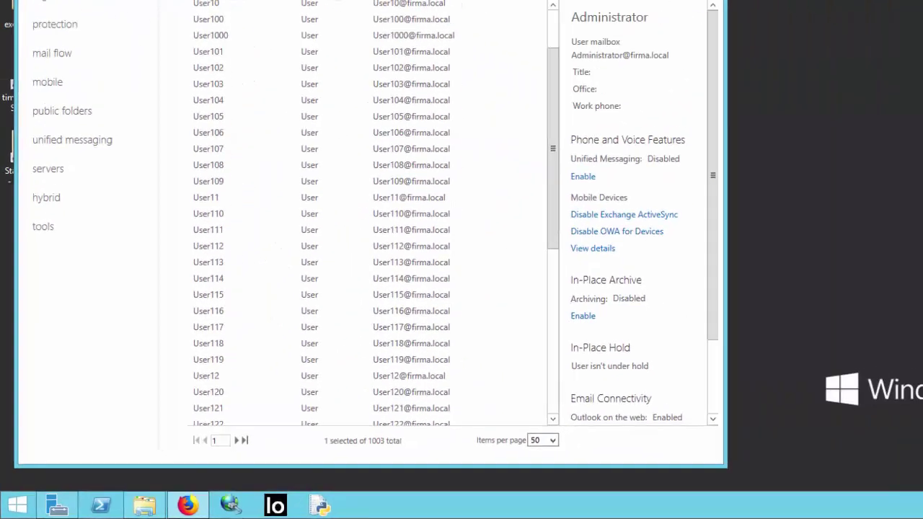
Check the user001 inbox in Outlook on the web, and minimize Firefox
{"action": "left_click", "coordinate": [166, 22]}
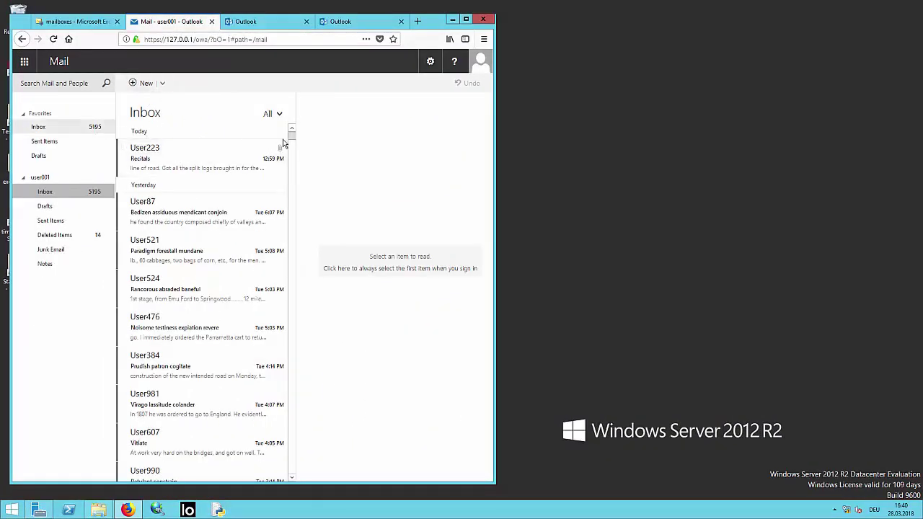
{"action": "left_click", "coordinate": [453, 22]}
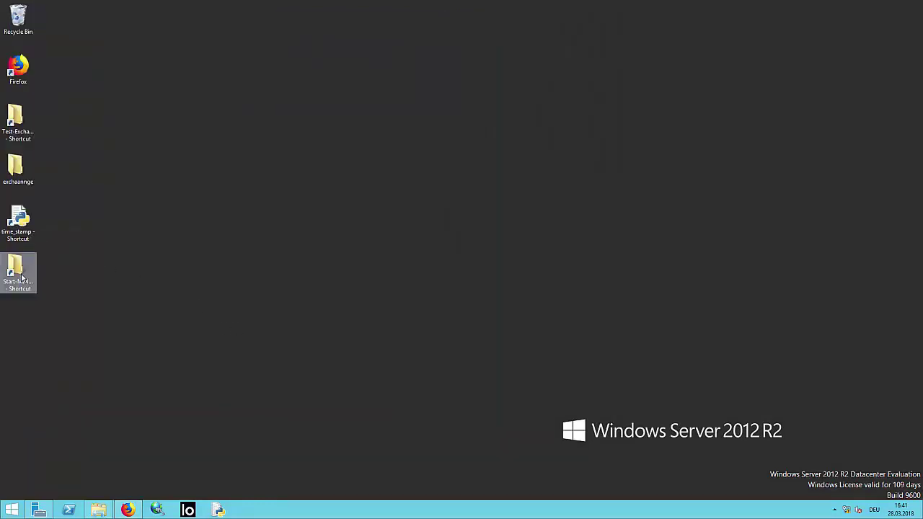
Open the Start-MailGen script from its desktop folder shortcut for editing in PowerShell ISE, and minimize the editor
{"action": "double_click", "coordinate": [22, 277]}
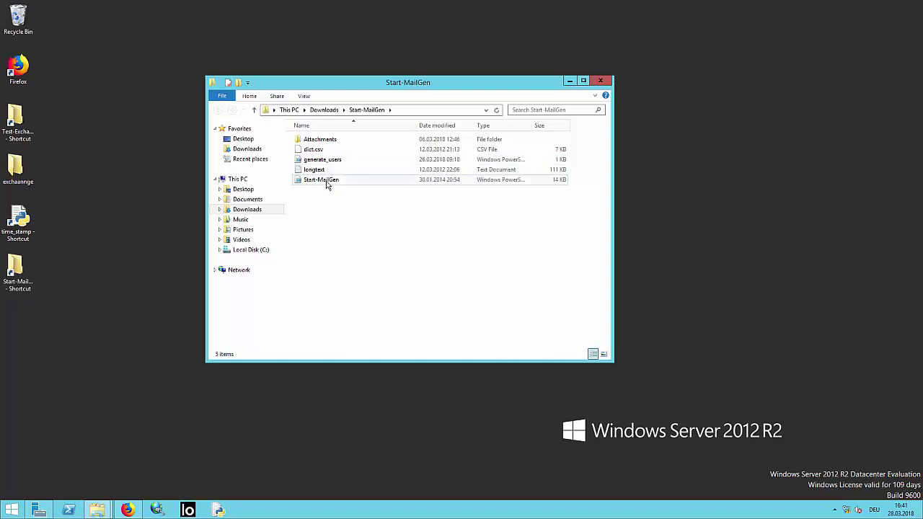
{"action": "right_click", "coordinate": [327, 181]}
{"action": "left_click", "coordinate": [350, 209]}
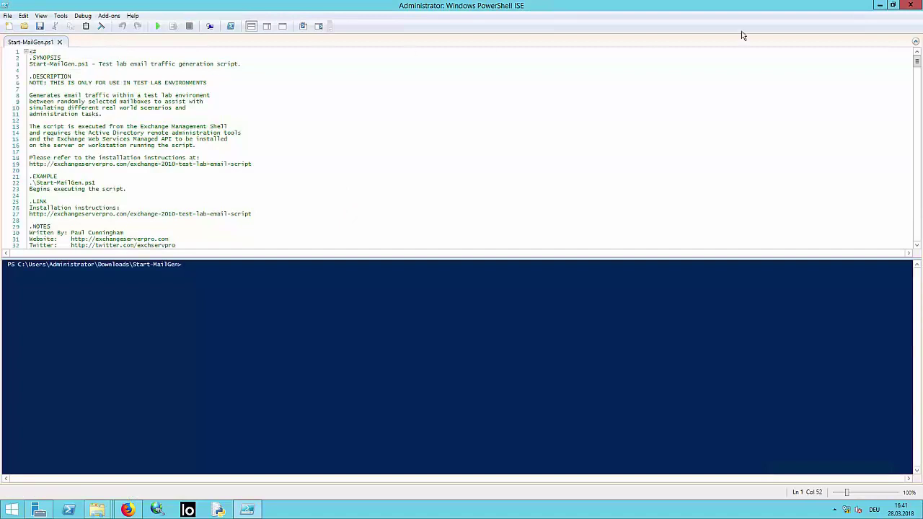
{"action": "left_click", "coordinate": [879, 5]}
Open the Test-ExchangeServerHealth script from its desktop folder shortcut for editing in PowerShell ISE
{"action": "left_click", "coordinate": [22, 174]}
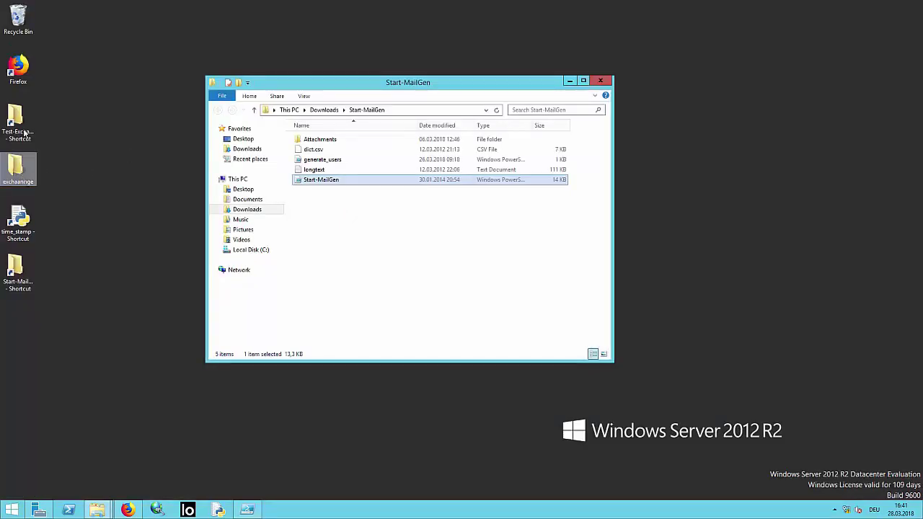
{"action": "double_click", "coordinate": [18, 122]}
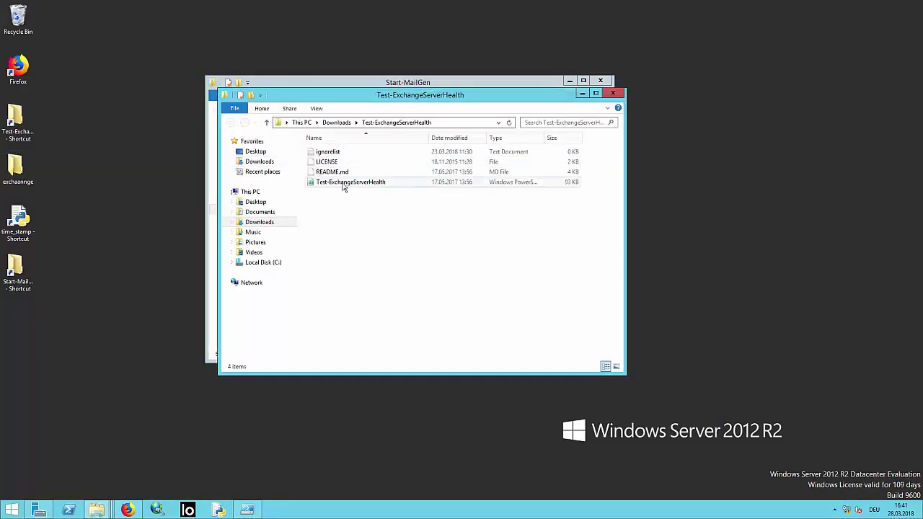
{"action": "right_click", "coordinate": [344, 184]}
{"action": "left_click", "coordinate": [364, 211]}
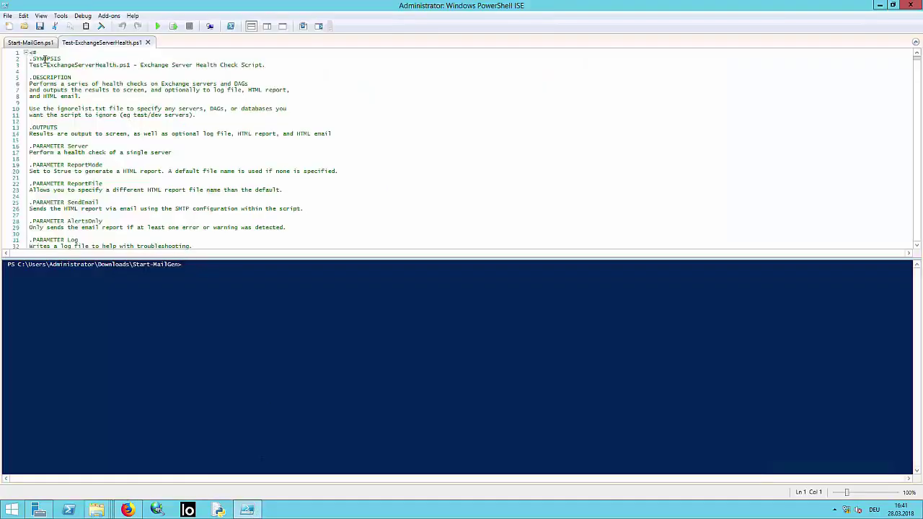
Run the Test-ExchangeServerHealth.ps1 script to check the health of the recovered Exchange server
{"action": "left_click", "coordinate": [36, 43]}
{"action": "left_click", "coordinate": [79, 45]}
{"action": "left_click", "coordinate": [158, 27]}
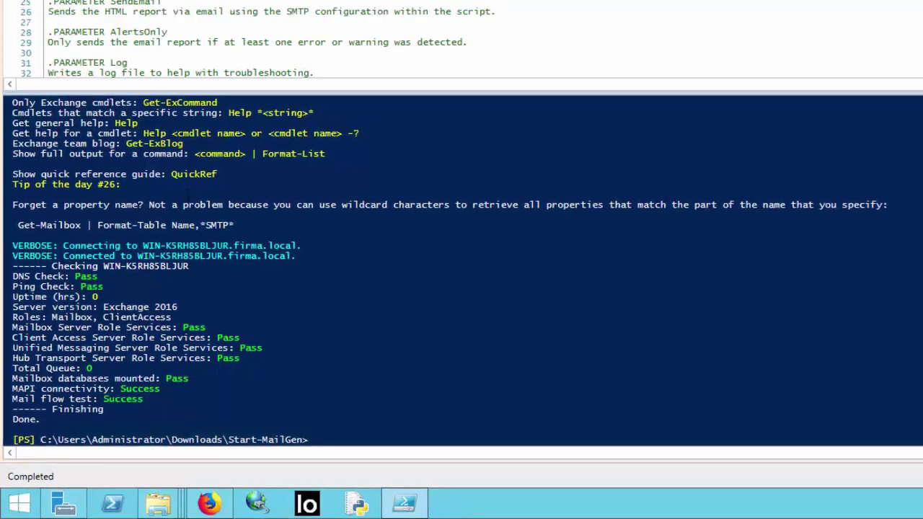
Run the Start-MailGen.ps1 script to generate test email traffic on the recovered Exchange server
{"action": "left_click", "coordinate": [32, 43]}
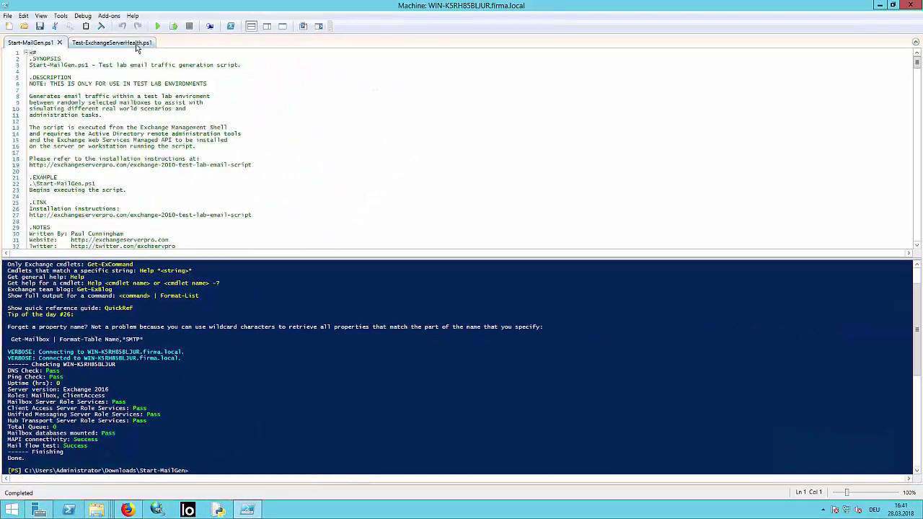
{"action": "left_click", "coordinate": [157, 26]}
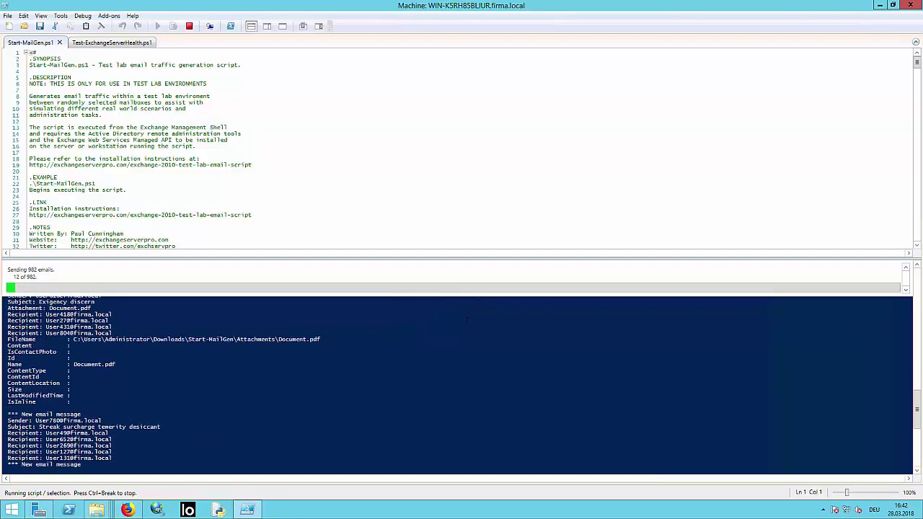
{"action": "mouse_move", "coordinate": [580, 6]}
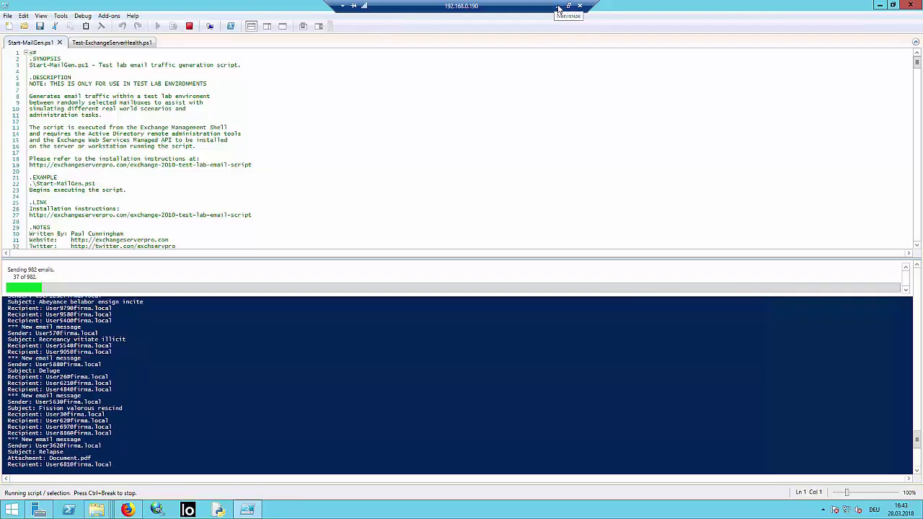
Minimize the remote desktop session and power off the Win2016-exchange virtual machine on host 192.168.0.40 in vSphere Client
{"action": "left_click", "coordinate": [558, 7]}
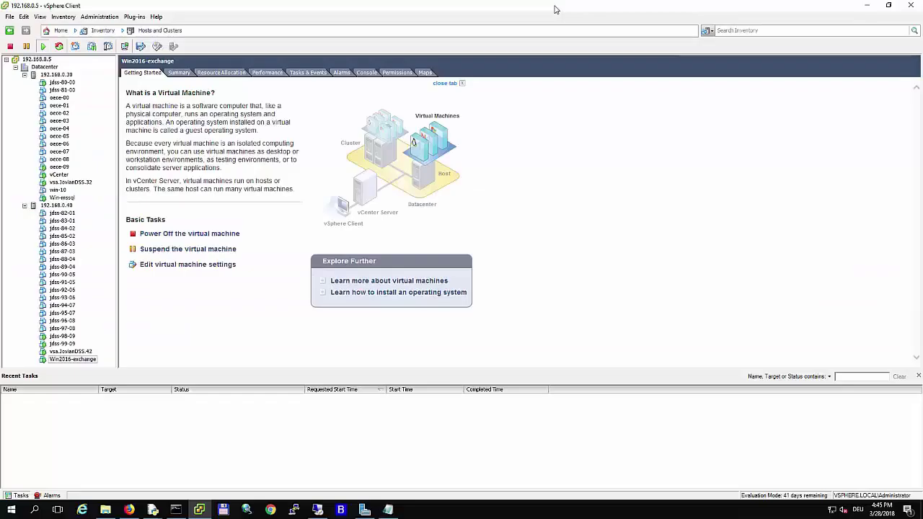
{"action": "right_click", "coordinate": [80, 362]}
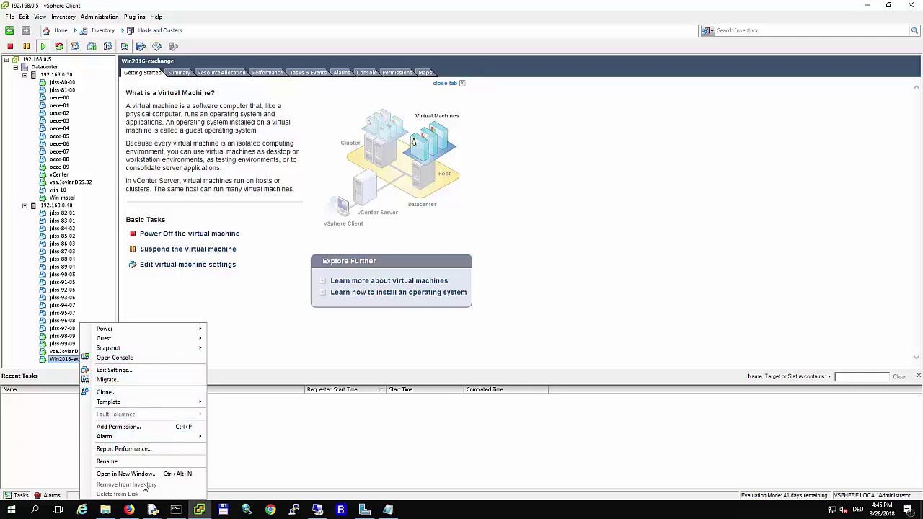
{"action": "mouse_move", "coordinate": [138, 334]}
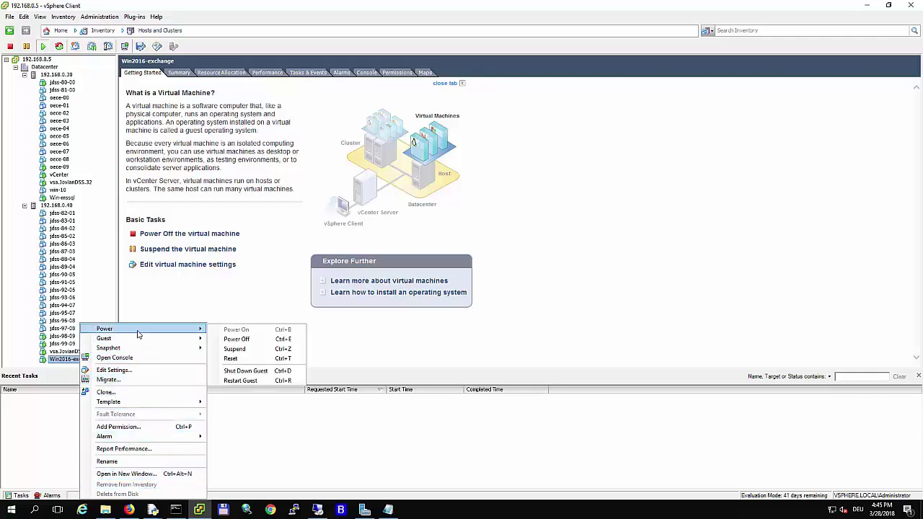
{"action": "left_click", "coordinate": [244, 340]}
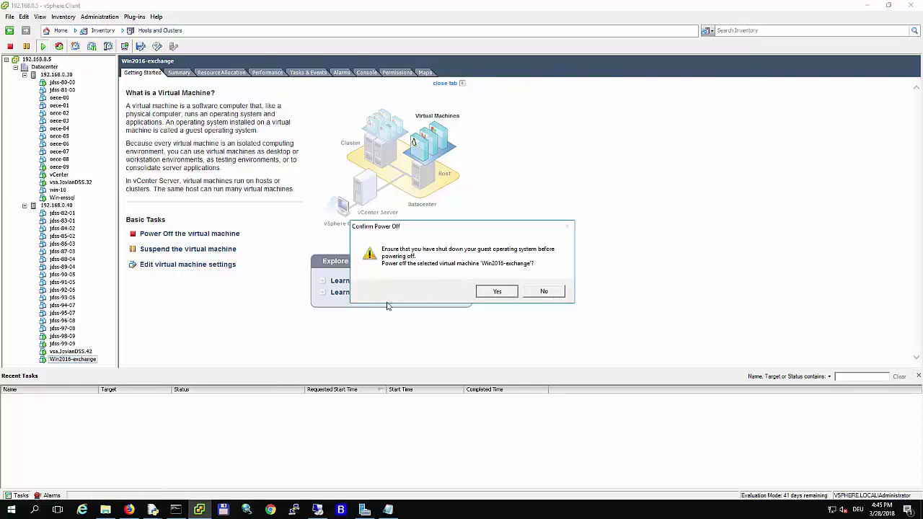
{"action": "left_click", "coordinate": [497, 290]}
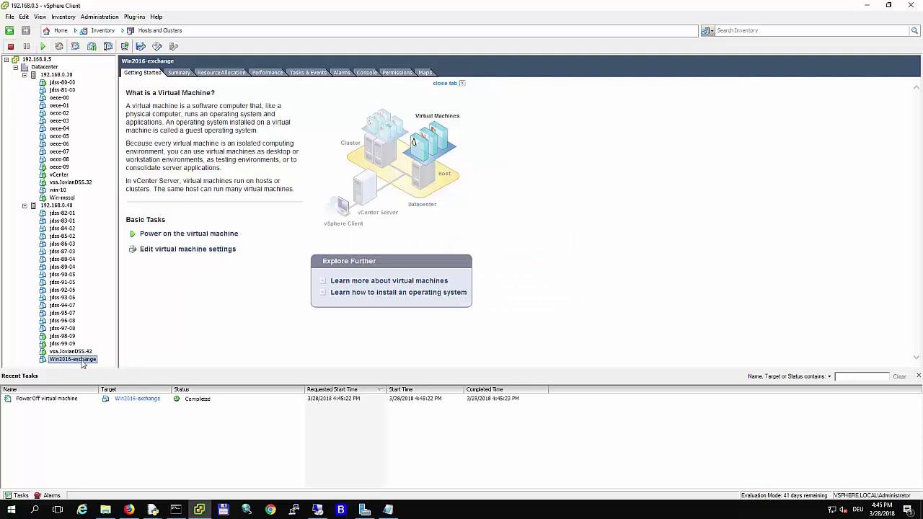
Remove the powered-off Win2016-exchange virtual machine from the inventory of host 192.168.0.40
{"action": "right_click", "coordinate": [84, 365]}
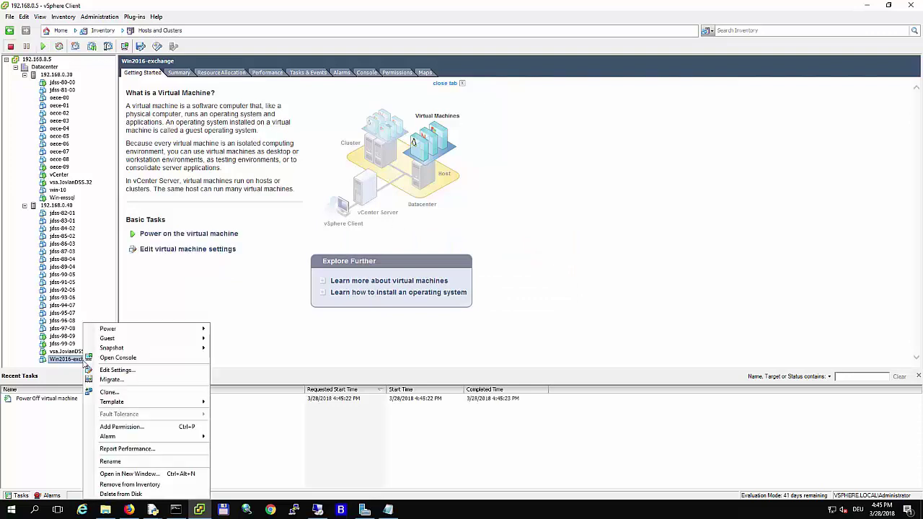
{"action": "left_click", "coordinate": [134, 485]}
{"action": "left_click", "coordinate": [497, 289]}
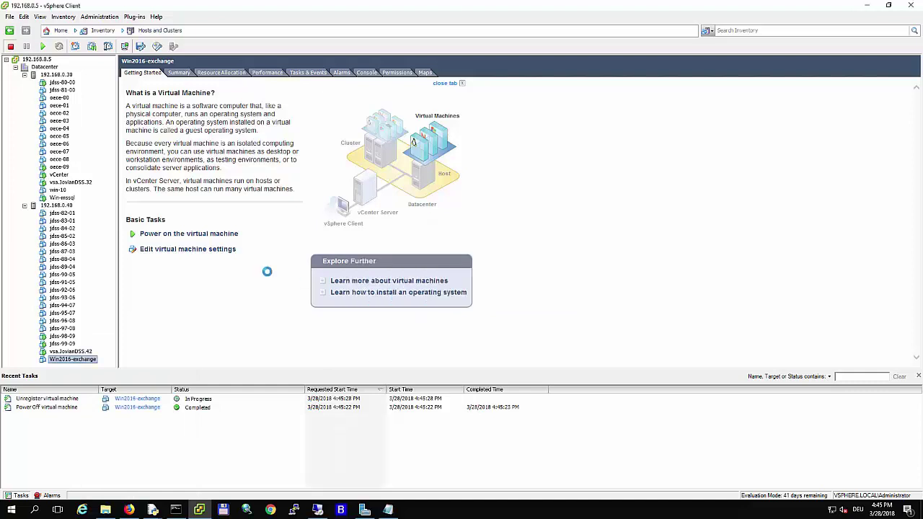
Unmount the snap-6cd4d4ed-iSCSI-OECE snapshot datastore from host 192.168.0.40
{"action": "right_click", "coordinate": [274, 148]}
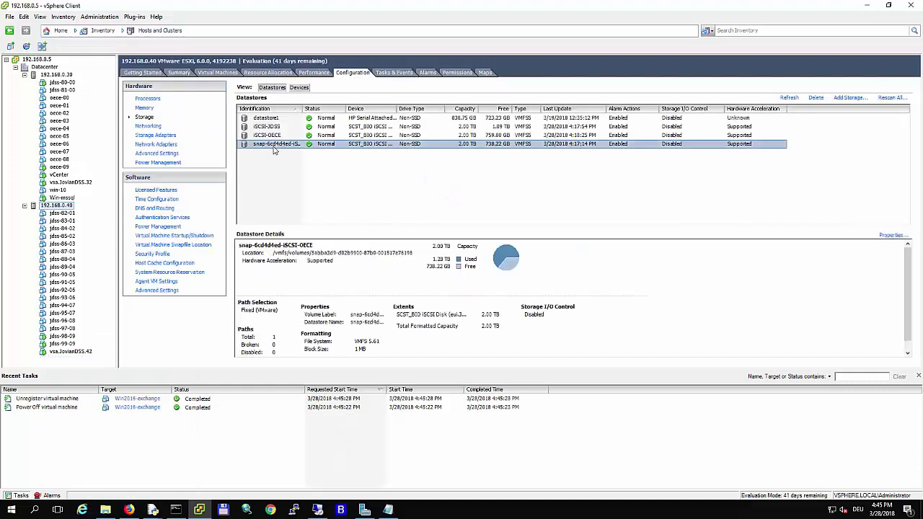
{"action": "left_click", "coordinate": [303, 189]}
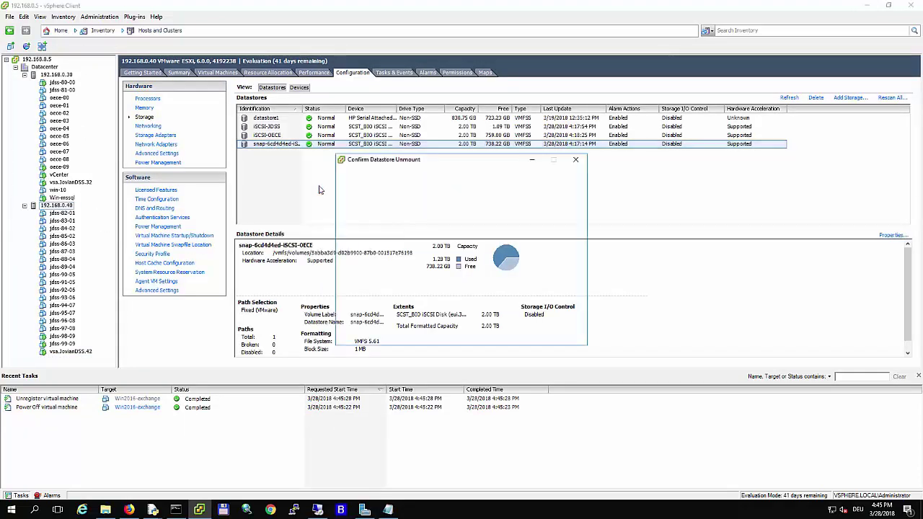
{"action": "left_click", "coordinate": [523, 334]}
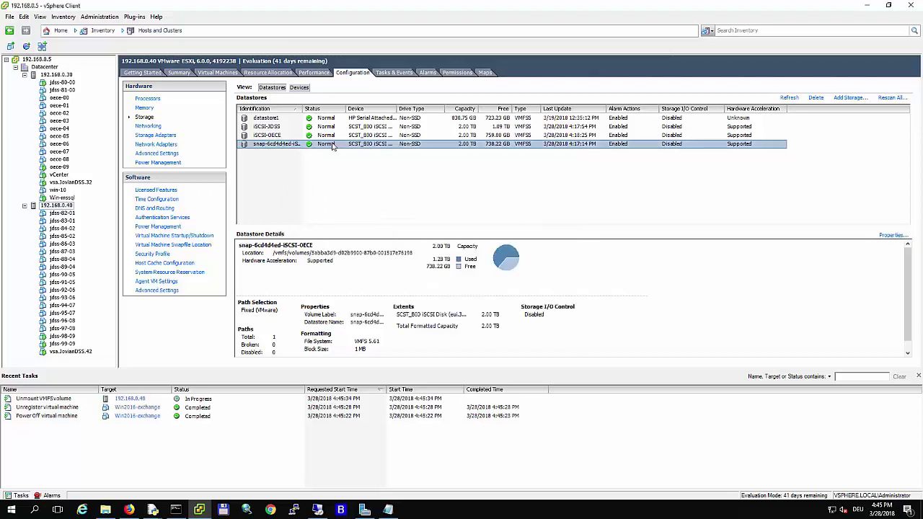
Switch to the JovianDSS page of node-42 in Firefox and delete clone_2018_03_28_1616 from target0, entering "delete" as confirmation
{"action": "left_click", "coordinate": [128, 510]}
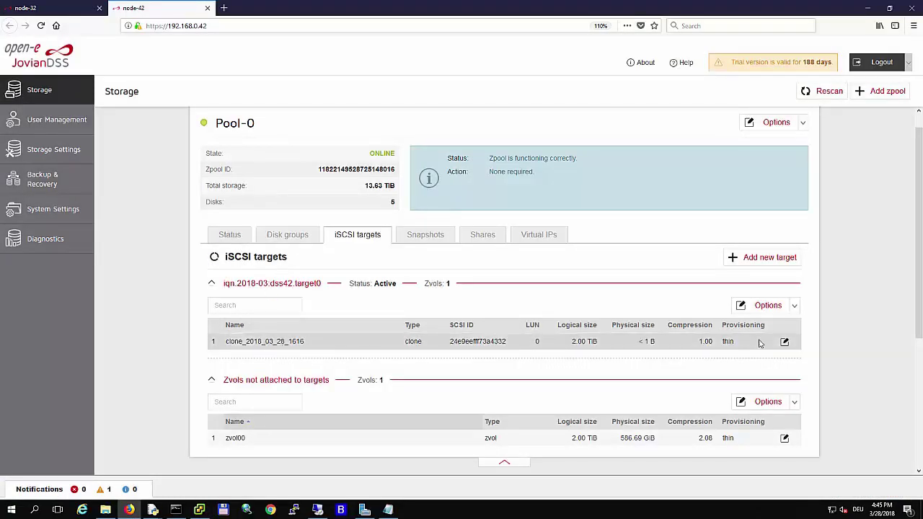
{"action": "left_click", "coordinate": [784, 343]}
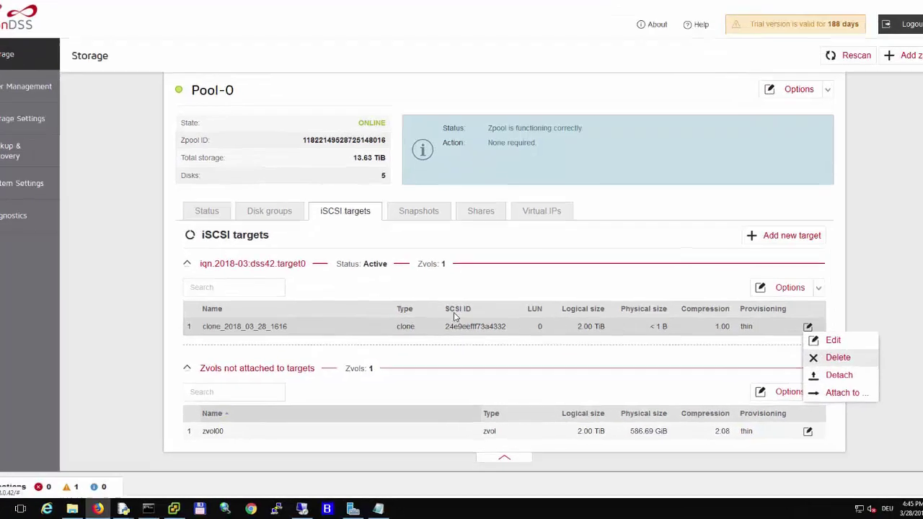
{"action": "left_click", "coordinate": [793, 371]}
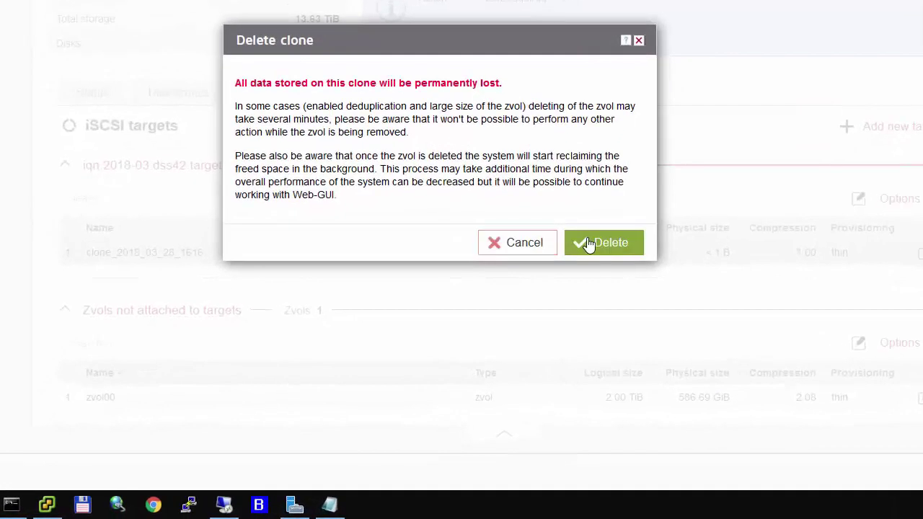
{"action": "left_click", "coordinate": [611, 254]}
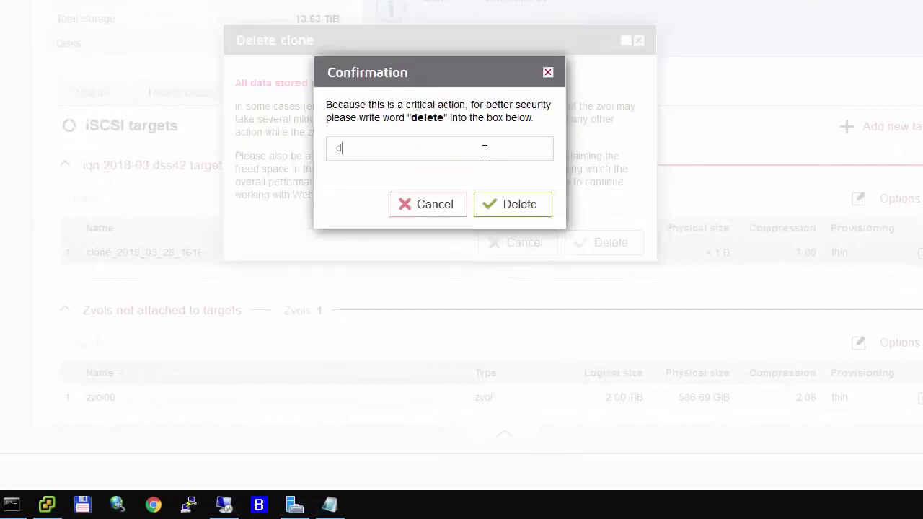
{"action": "type", "text": "delete"}
{"action": "key", "text": "Return"}
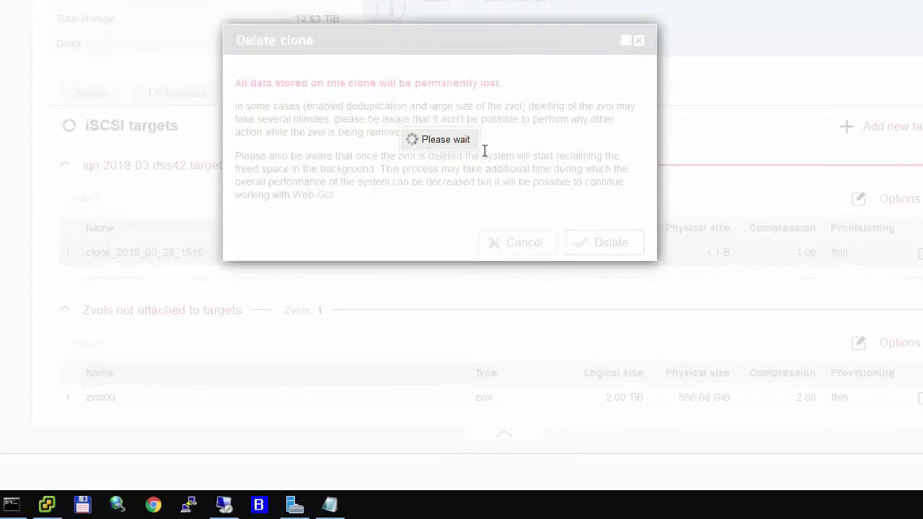
Return to vSphere Client and search the iSCSI-OECE datastore on host 192.168.0.30 for files of type Virtual Machines
{"action": "left_click", "coordinate": [46, 505]}
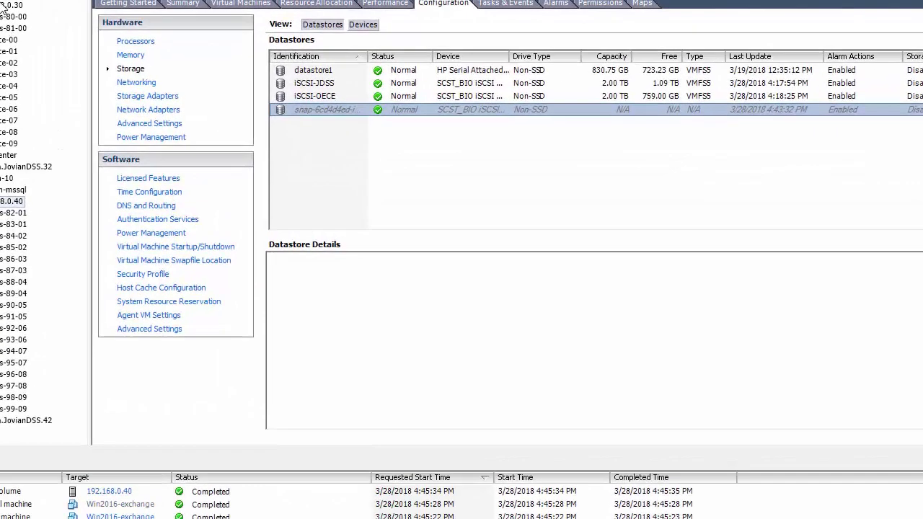
{"action": "left_click", "coordinate": [57, 206]}
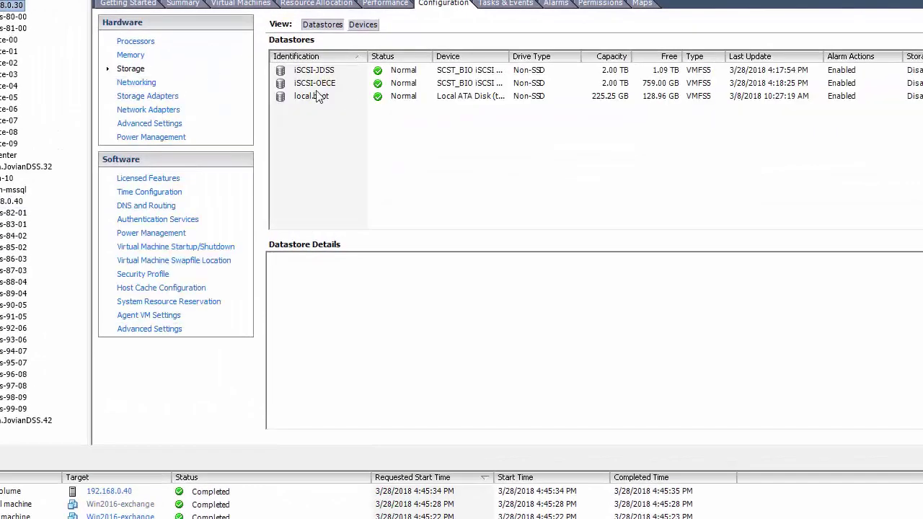
{"action": "right_click", "coordinate": [352, 86]}
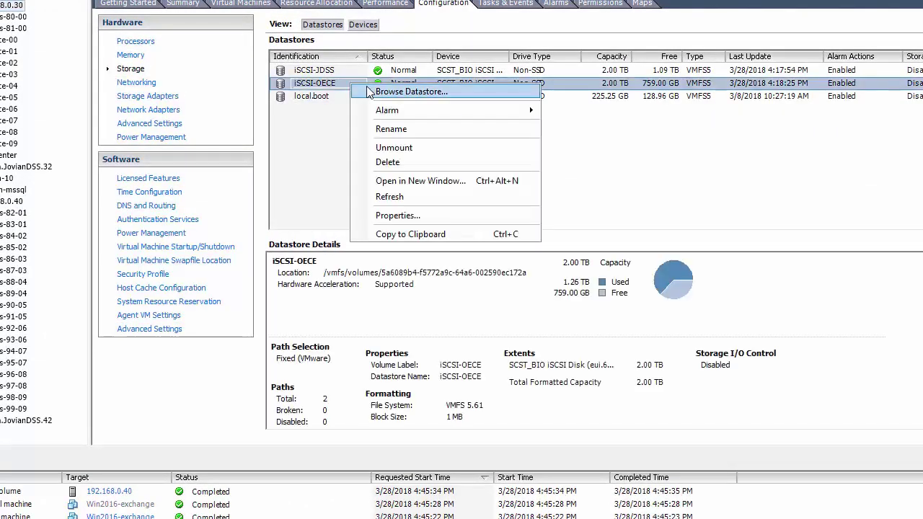
{"action": "left_click", "coordinate": [365, 91]}
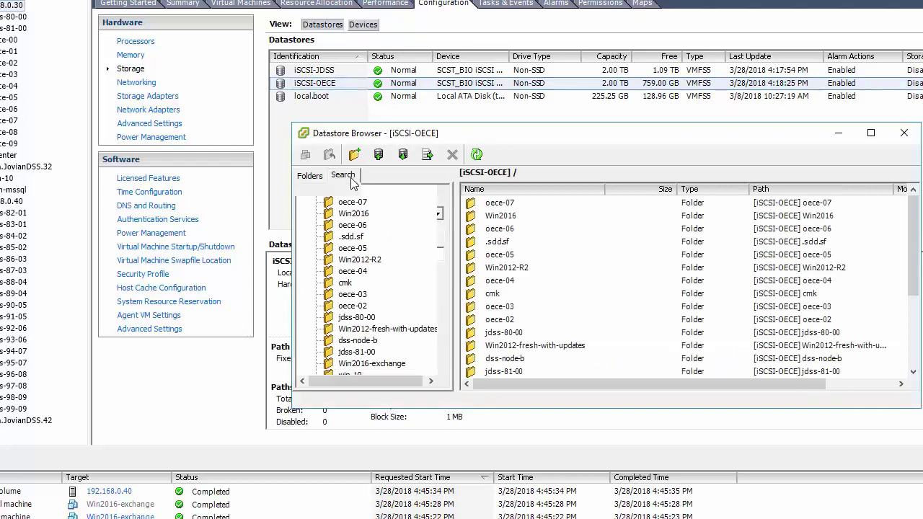
{"action": "left_click", "coordinate": [342, 175]}
{"action": "left_click", "coordinate": [353, 214]}
{"action": "left_click", "coordinate": [342, 236]}
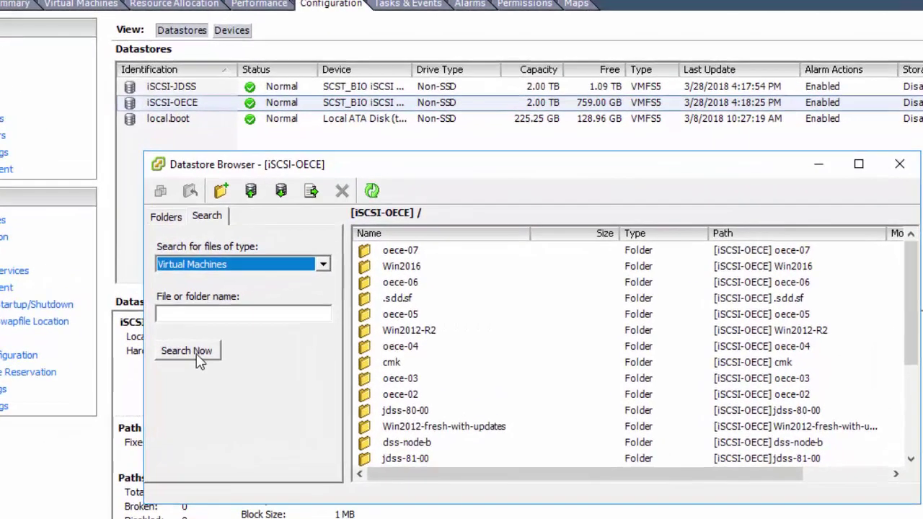
{"action": "left_click", "coordinate": [189, 351]}
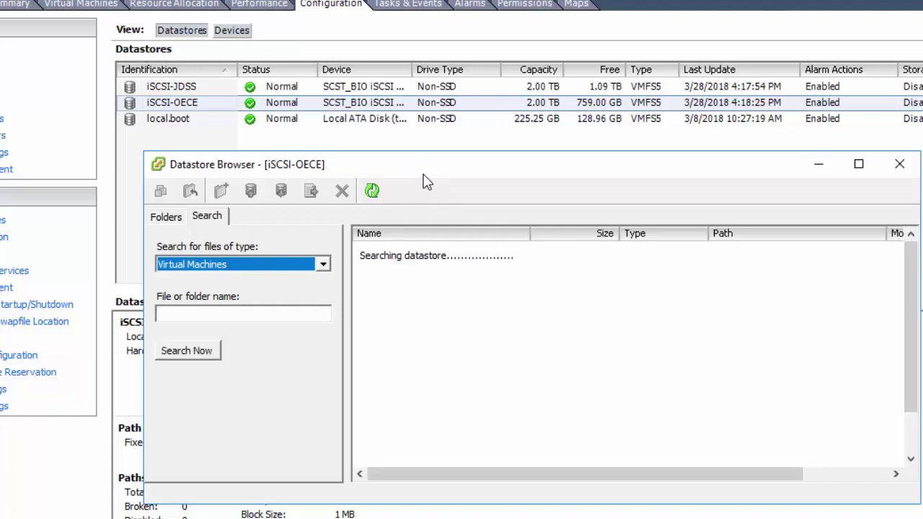
Sort the results by name in descending order, add Win2016-exchange.vmx to the inventory on host 192.168.0.30, and close the datastore browser
{"action": "left_click", "coordinate": [435, 235]}
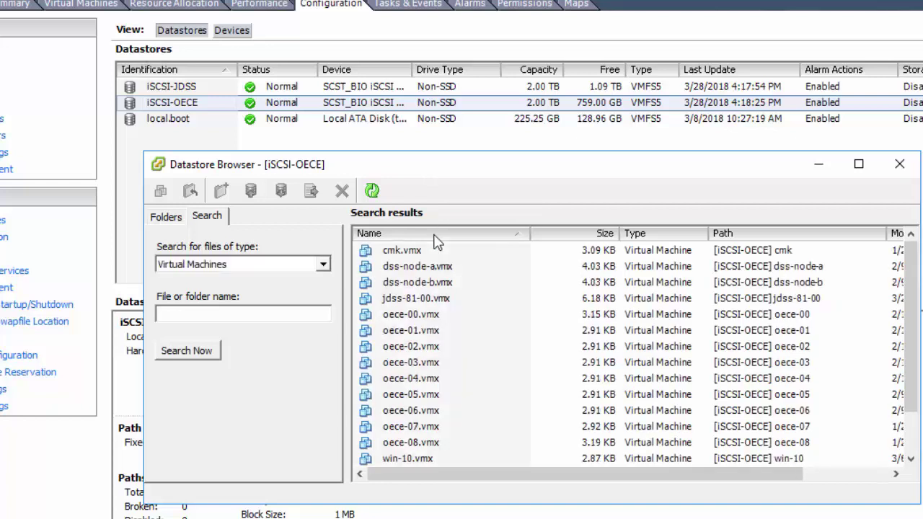
{"action": "left_click", "coordinate": [435, 235]}
{"action": "left_click", "coordinate": [435, 250]}
{"action": "right_click", "coordinate": [435, 250]}
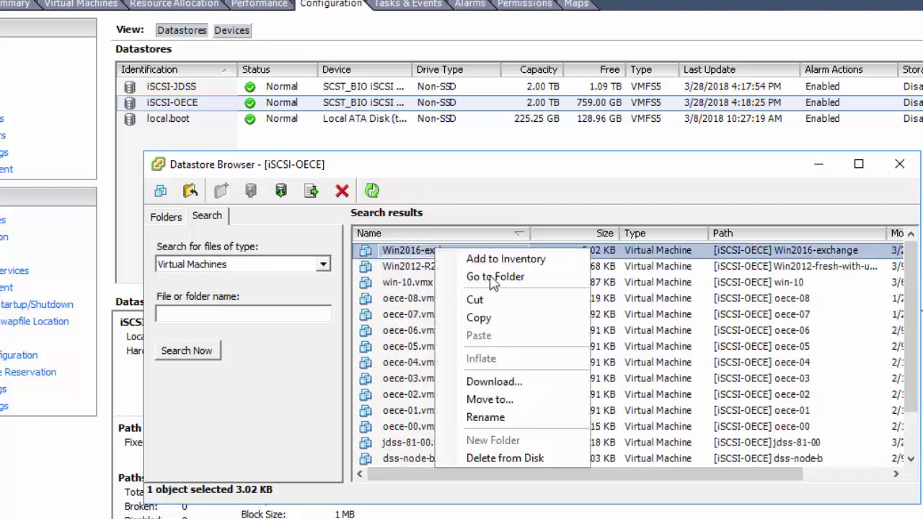
{"action": "left_click", "coordinate": [491, 258]}
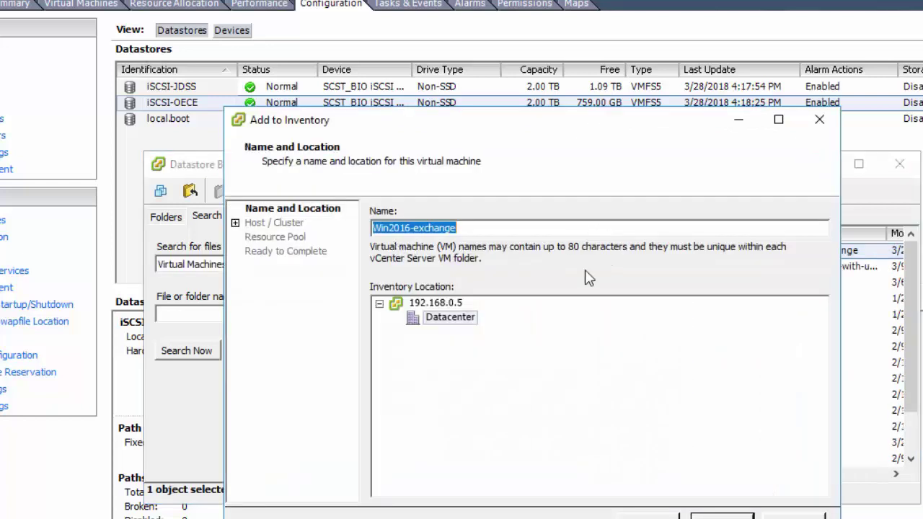
{"action": "left_click", "coordinate": [722, 516]}
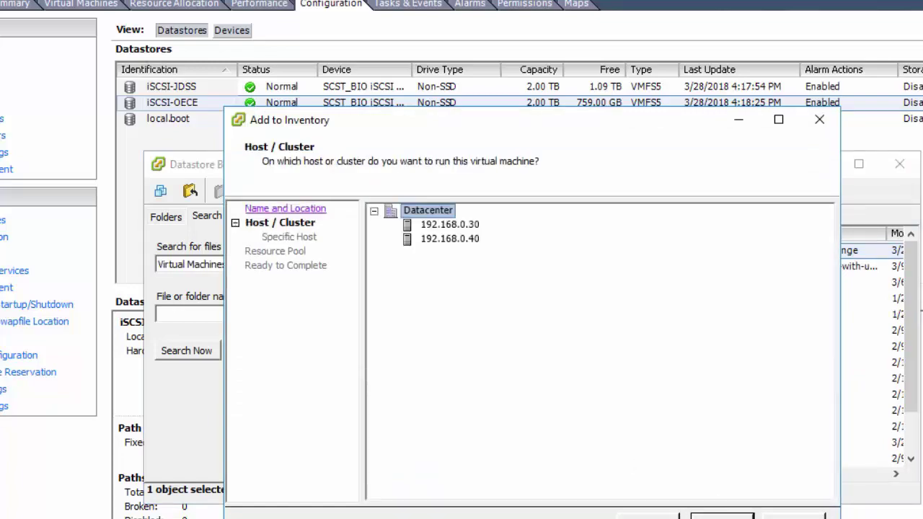
{"action": "left_click", "coordinate": [447, 224]}
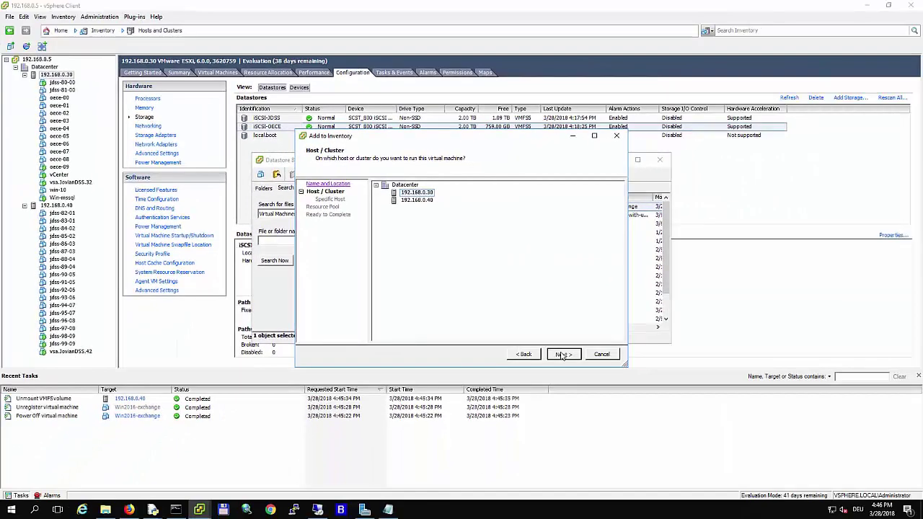
{"action": "left_click", "coordinate": [600, 393]}
{"action": "left_click", "coordinate": [600, 393]}
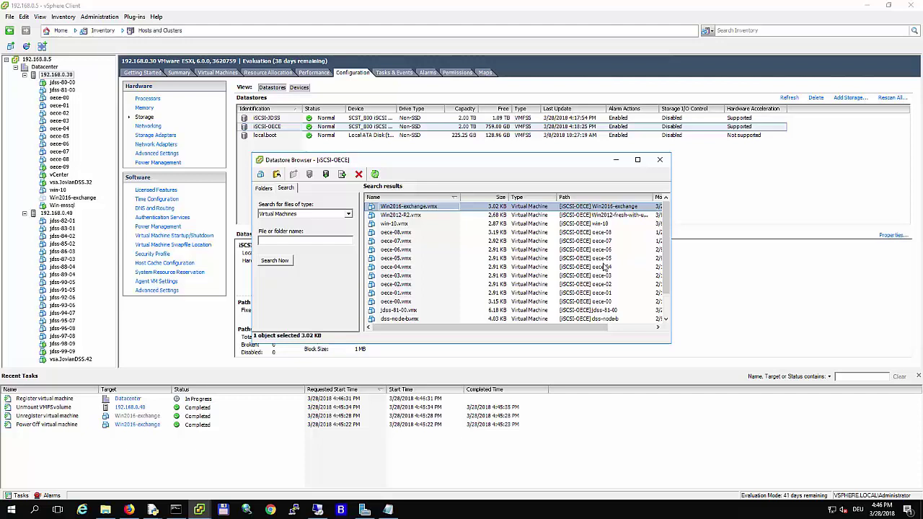
{"action": "left_click", "coordinate": [660, 159]}
Power on the Win2016-exchange virtual machine on host 192.168.0.30 and select its power-on entry among the recent tasks
{"action": "left_click", "coordinate": [72, 199]}
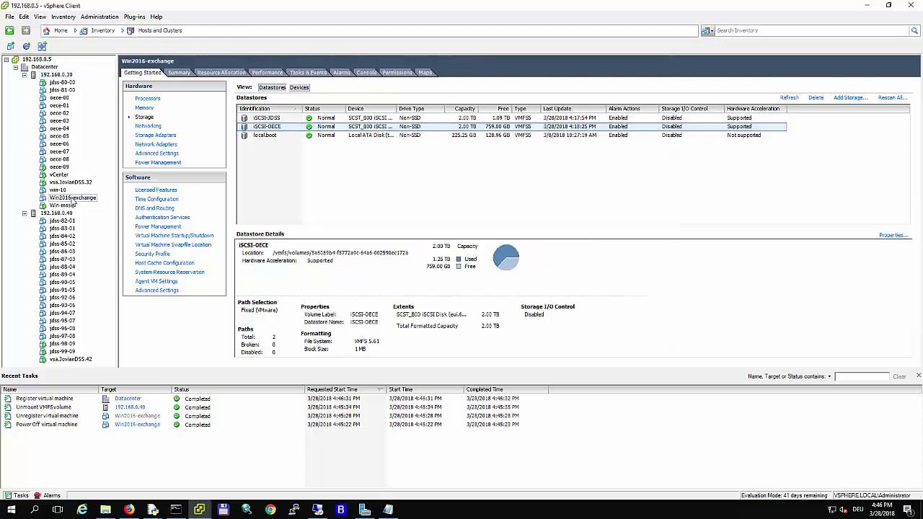
{"action": "right_click", "coordinate": [72, 199]}
{"action": "mouse_move", "coordinate": [103, 207]}
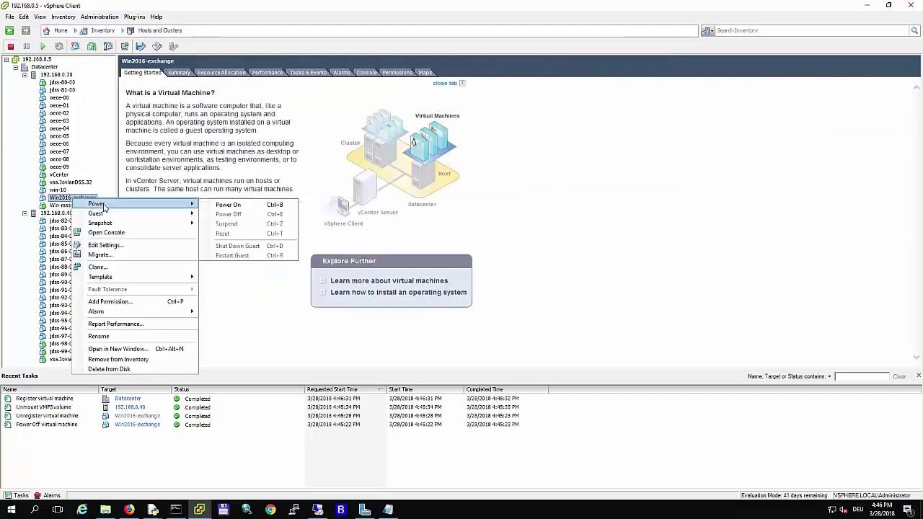
{"action": "left_click", "coordinate": [231, 207]}
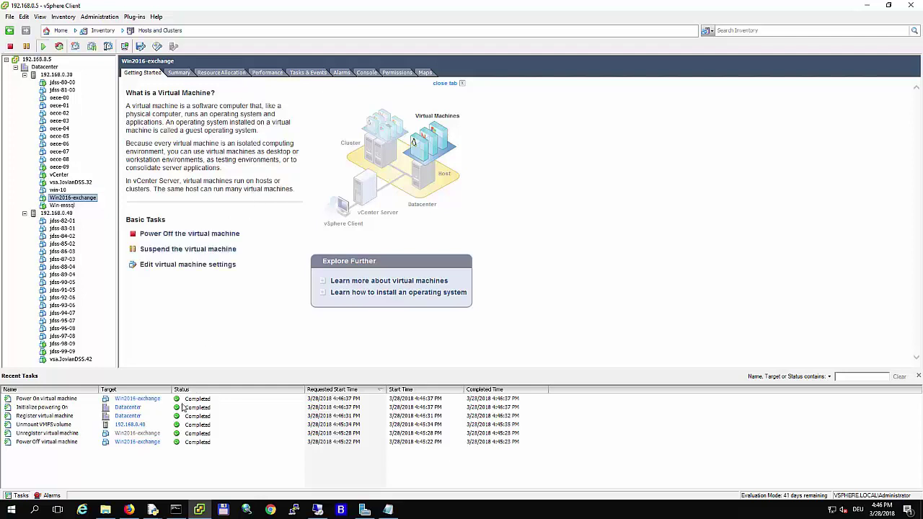
{"action": "left_click", "coordinate": [192, 404]}
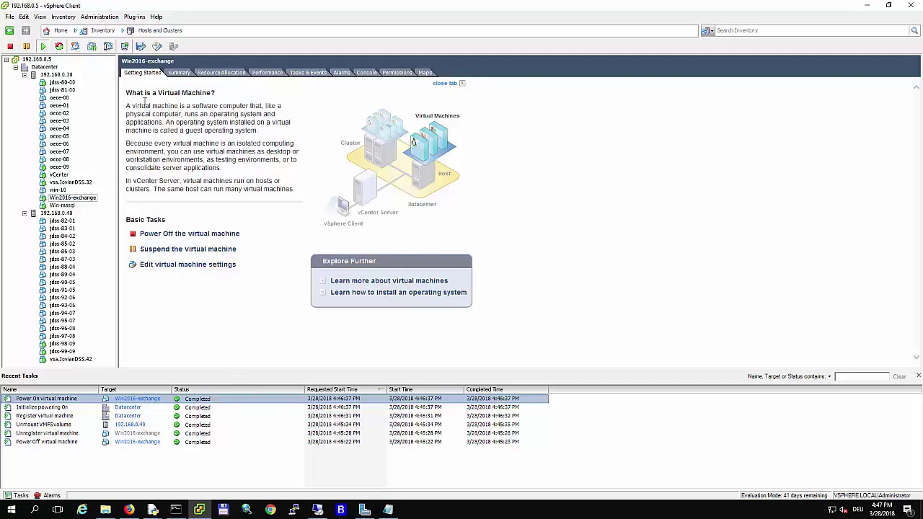
Open the Win2016-exchange console to watch the virtual machine boot to the sign-in screen, and minimize the remote desktop session
{"action": "left_click", "coordinate": [124, 45]}
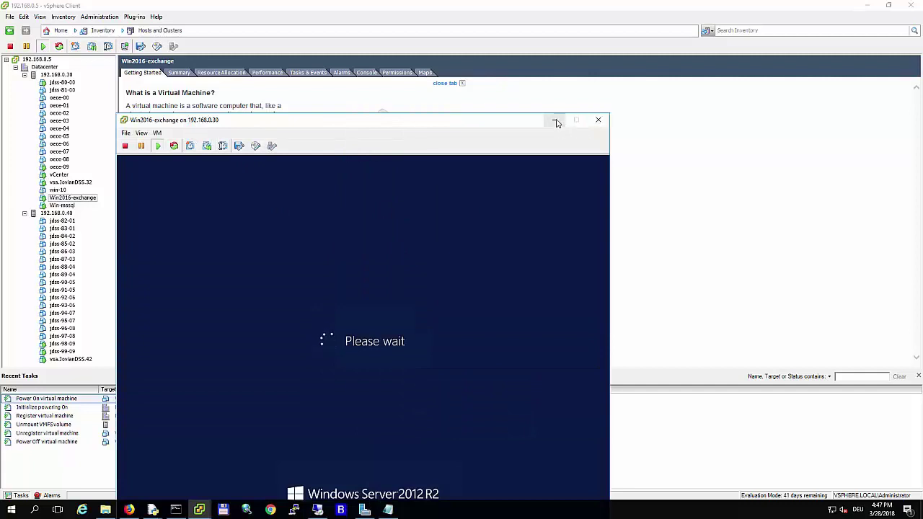
{"action": "mouse_move", "coordinate": [555, 4]}
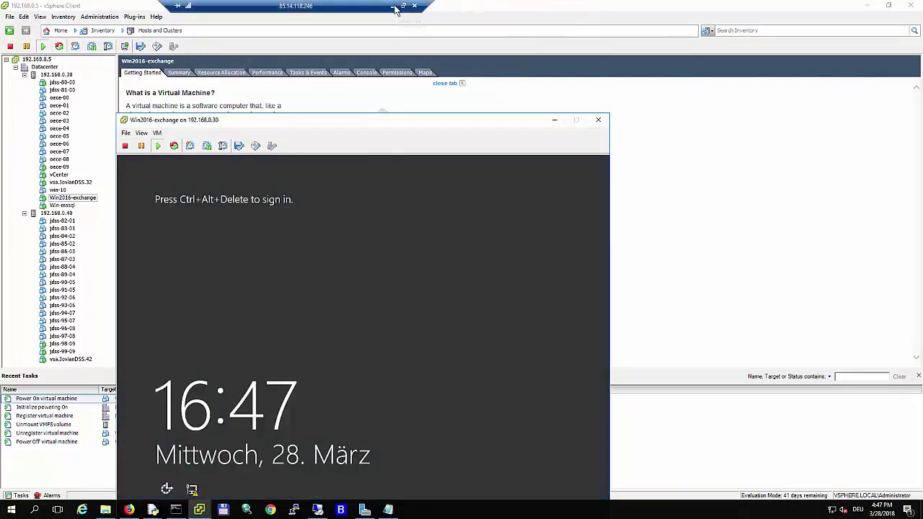
{"action": "left_click", "coordinate": [394, 8]}
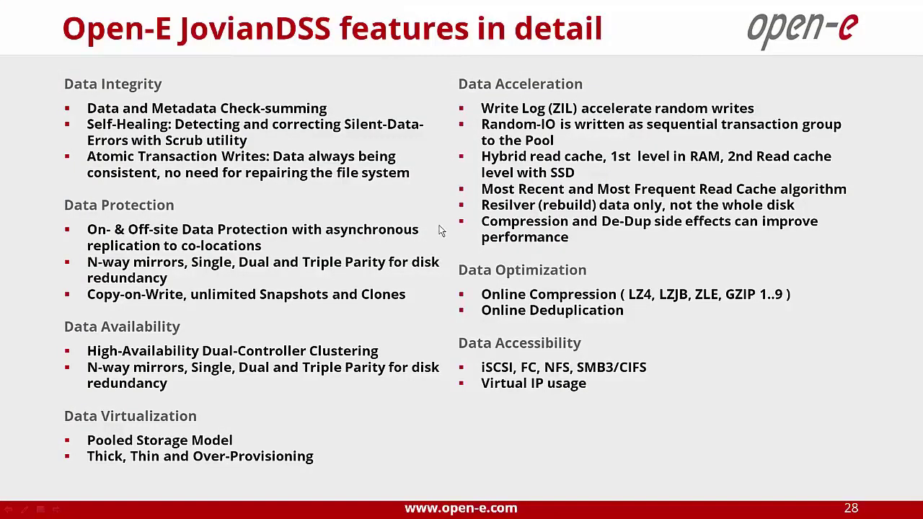